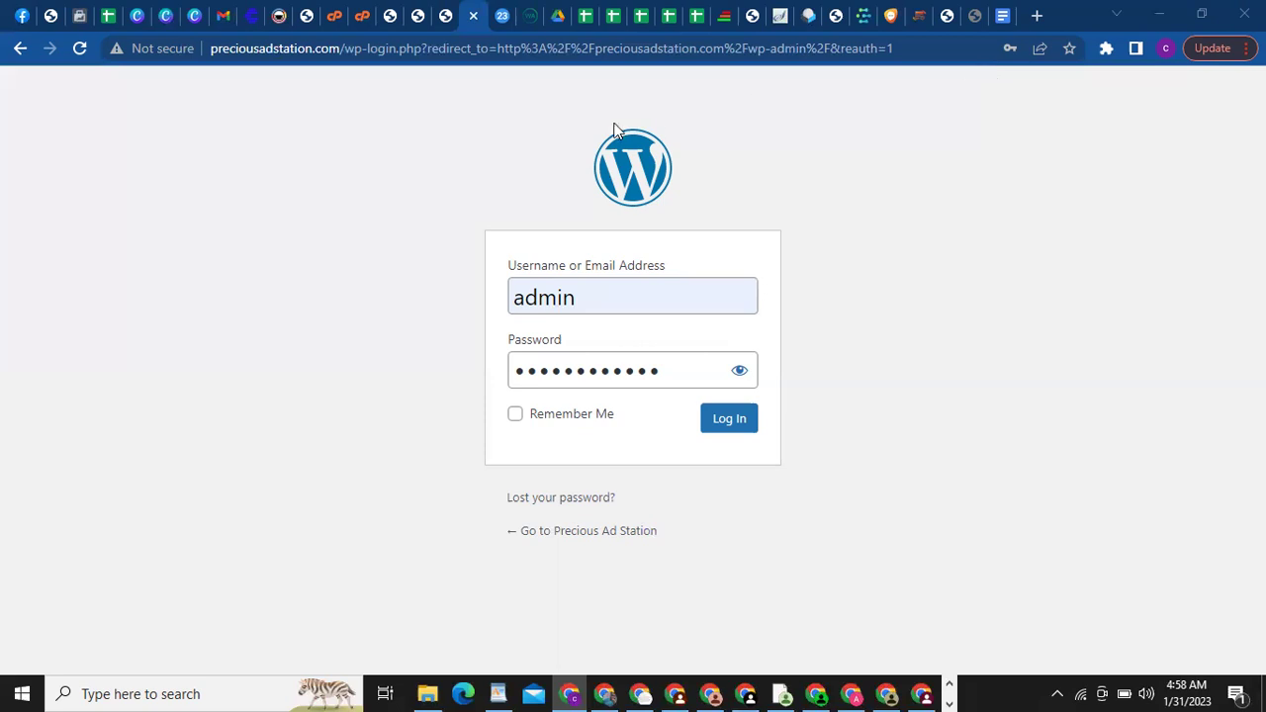
Step: Trim the address bar URL to preciousadstation.com/wp-admin and load it
{"action": "left_click", "coordinate": [280, 55]}
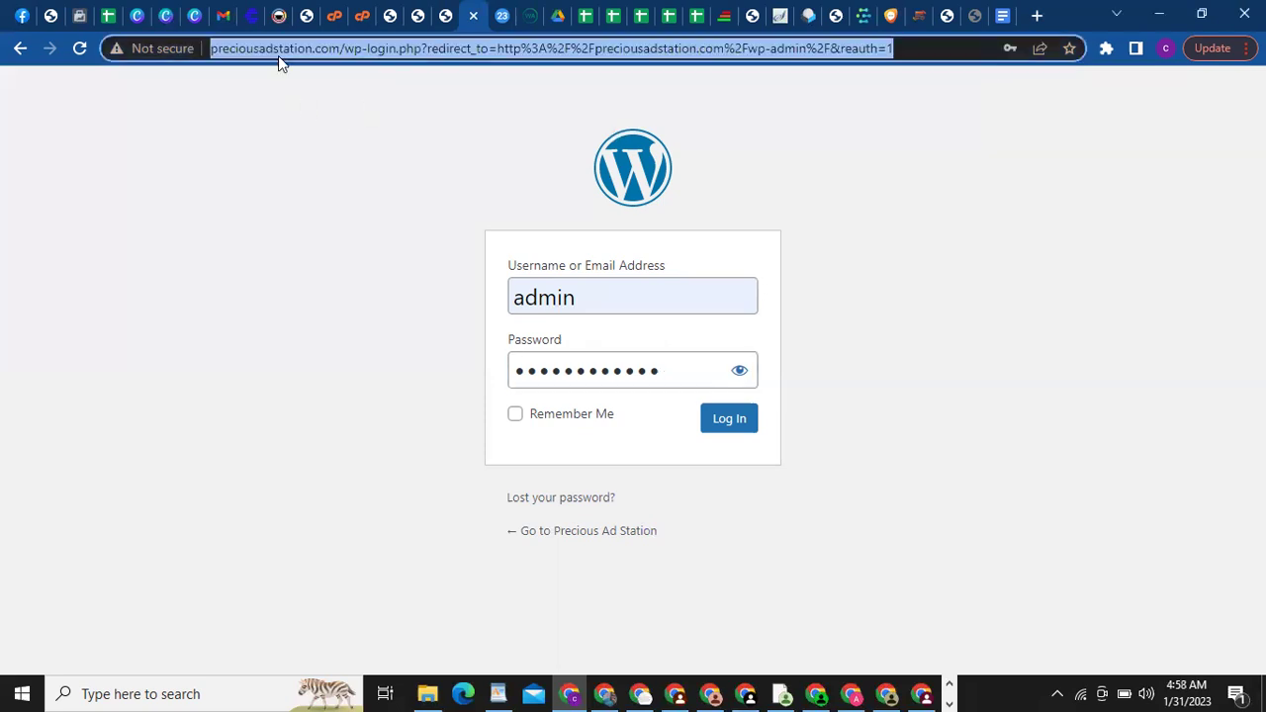
{"action": "left_click", "coordinate": [916, 48]}
{"action": "key", "text": "BackSpace"}
{"action": "key", "text": "BackSpace"}
{"action": "key", "text": "BackSpace"}
{"action": "key", "text": "BackSpace"}
{"action": "key", "text": "BackSpace"}
{"action": "key", "text": "BackSpace"}
{"action": "key", "text": "BackSpace"}
{"action": "key", "text": "BackSpace"}
{"action": "key", "text": "BackSpace"}
{"action": "key", "text": "BackSpace"}
{"action": "key", "text": "BackSpace"}
{"action": "key", "text": "BackSpace"}
{"action": "key", "text": "BackSpace"}
{"action": "key", "text": "BackSpace"}
{"action": "key", "text": "BackSpace"}
{"action": "key", "text": "BackSpace"}
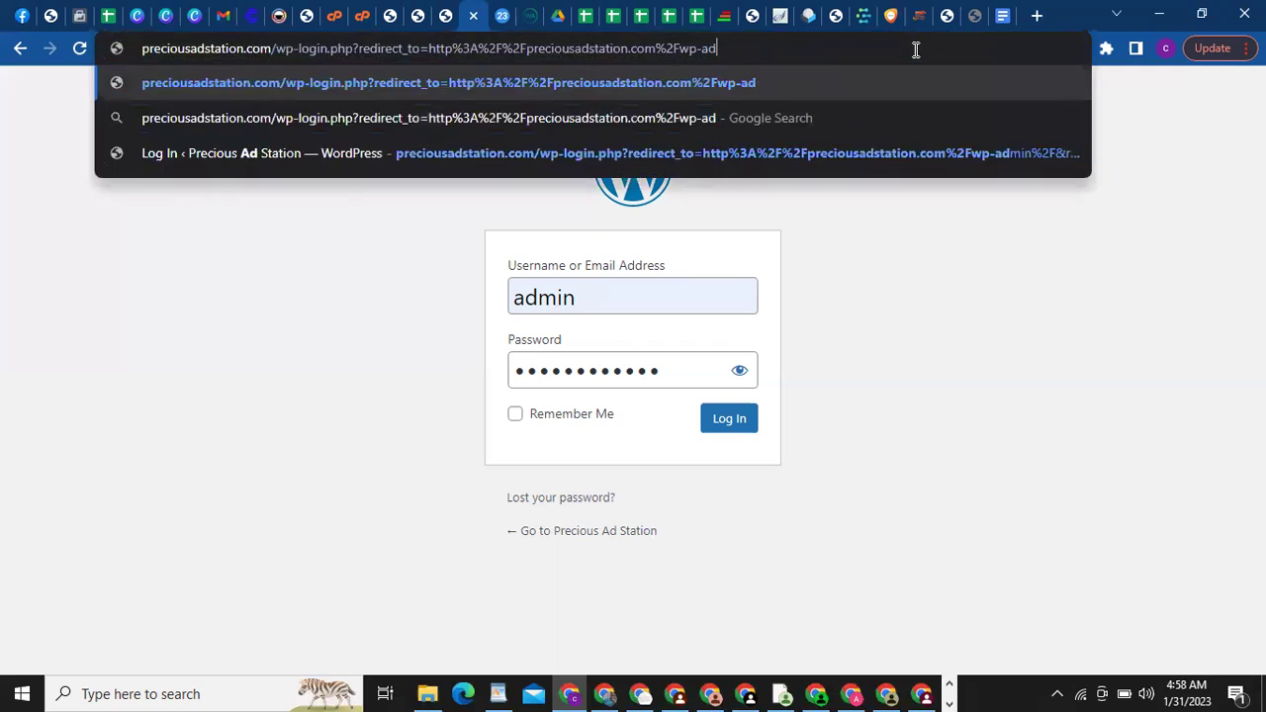
{"action": "key", "text": "BackSpace"}
{"action": "key", "text": "BackSpace"}
{"action": "key", "text": "BackSpace"}
{"action": "key", "text": "BackSpace"}
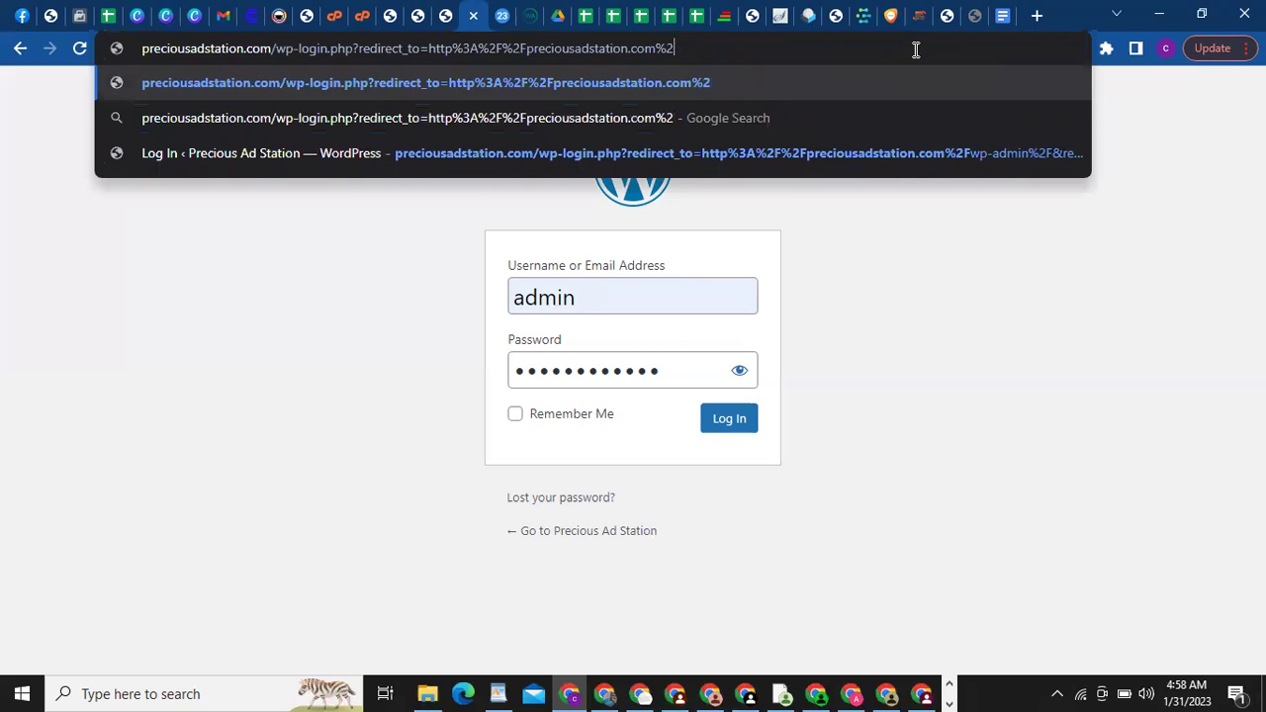
{"action": "key", "text": "BackSpace"}
{"action": "key", "text": "BackSpace"}
{"action": "key", "text": "BackSpace"}
{"action": "key", "text": "BackSpace"}
{"action": "key", "text": "BackSpace"}
{"action": "key", "text": "BackSpace"}
{"action": "key", "text": "BackSpace"}
{"action": "key", "text": "BackSpace"}
{"action": "key", "text": "BackSpace"}
{"action": "key", "text": "BackSpace"}
{"action": "key", "text": "BackSpace"}
{"action": "key", "text": "BackSpace"}
{"action": "key", "text": "BackSpace"}
{"action": "key", "text": "BackSpace"}
{"action": "key", "text": "BackSpace"}
{"action": "key", "text": "BackSpace"}
{"action": "key", "text": "BackSpace"}
{"action": "key", "text": "BackSpace"}
{"action": "key", "text": "BackSpace"}
{"action": "key", "text": "BackSpace"}
{"action": "key", "text": "BackSpace"}
{"action": "key", "text": "BackSpace"}
{"action": "key", "text": "BackSpace"}
{"action": "key", "text": "BackSpace"}
{"action": "key", "text": "BackSpace"}
{"action": "key", "text": "BackSpace"}
{"action": "key", "text": "BackSpace"}
{"action": "key", "text": "BackSpace"}
{"action": "key", "text": "BackSpace"}
{"action": "key", "text": "BackSpace"}
{"action": "key", "text": "BackSpace"}
{"action": "key", "text": "BackSpace"}
{"action": "key", "text": "BackSpace"}
{"action": "key", "text": "BackSpace"}
{"action": "key", "text": "BackSpace"}
{"action": "key", "text": "BackSpace"}
{"action": "key", "text": "BackSpace"}
{"action": "key", "text": "BackSpace"}
{"action": "key", "text": "BackSpace"}
{"action": "key", "text": "BackSpace"}
{"action": "key", "text": "BackSpace"}
{"action": "key", "text": "BackSpace"}
{"action": "key", "text": "BackSpace"}
{"action": "key", "text": "BackSpace"}
{"action": "key", "text": "BackSpace"}
{"action": "key", "text": "BackSpace"}
{"action": "key", "text": "BackSpace"}
{"action": "key", "text": "BackSpace"}
{"action": "key", "text": "BackSpace"}
{"action": "key", "text": "BackSpace"}
{"action": "key", "text": "BackSpace"}
{"action": "key", "text": "BackSpace"}
{"action": "key", "text": "BackSpace"}
{"action": "key", "text": "BackSpace"}
{"action": "key", "text": "BackSpace"}
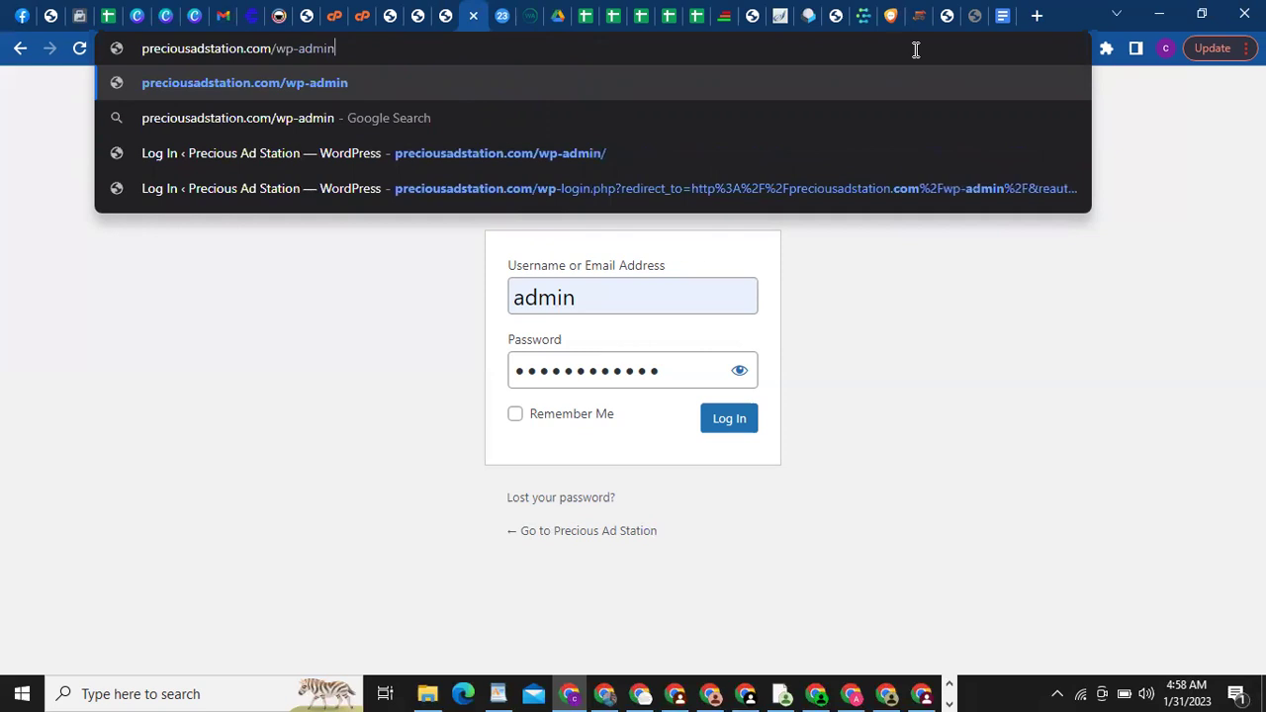
{"action": "key", "text": "Return"}
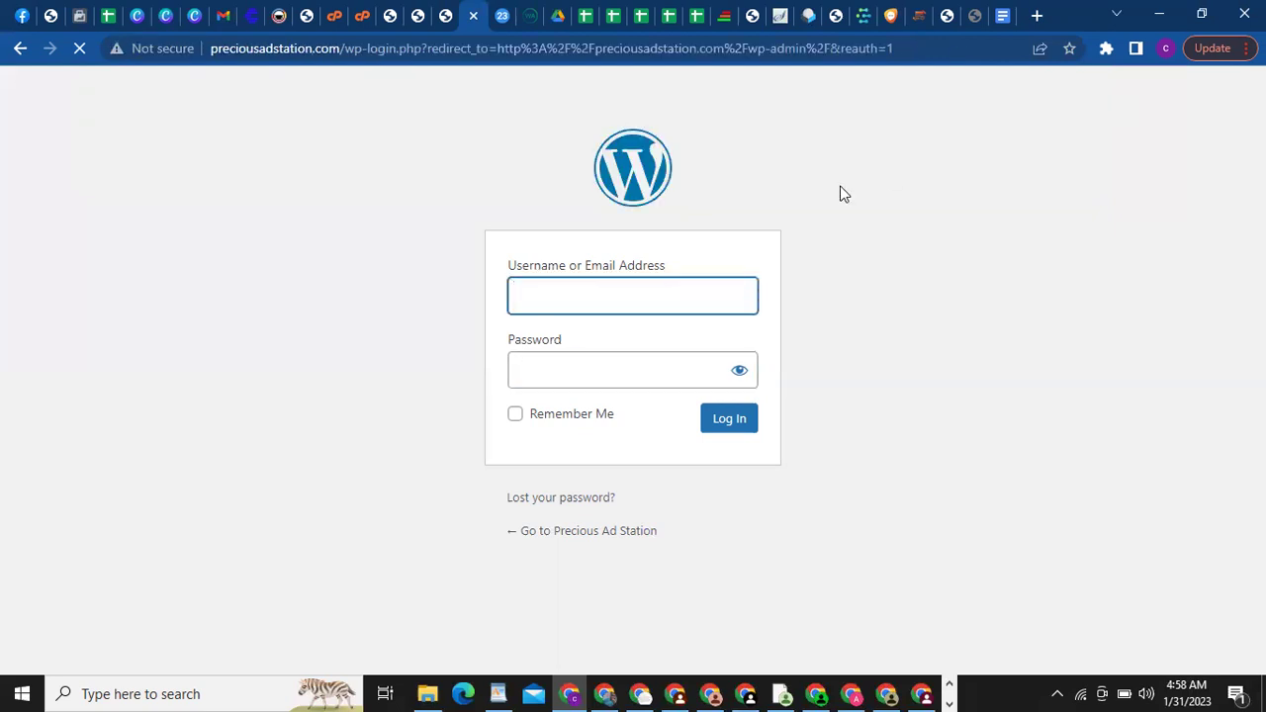
Step: Log in as admin using the browser's saved login suggestion
{"action": "type", "text": "admin"}
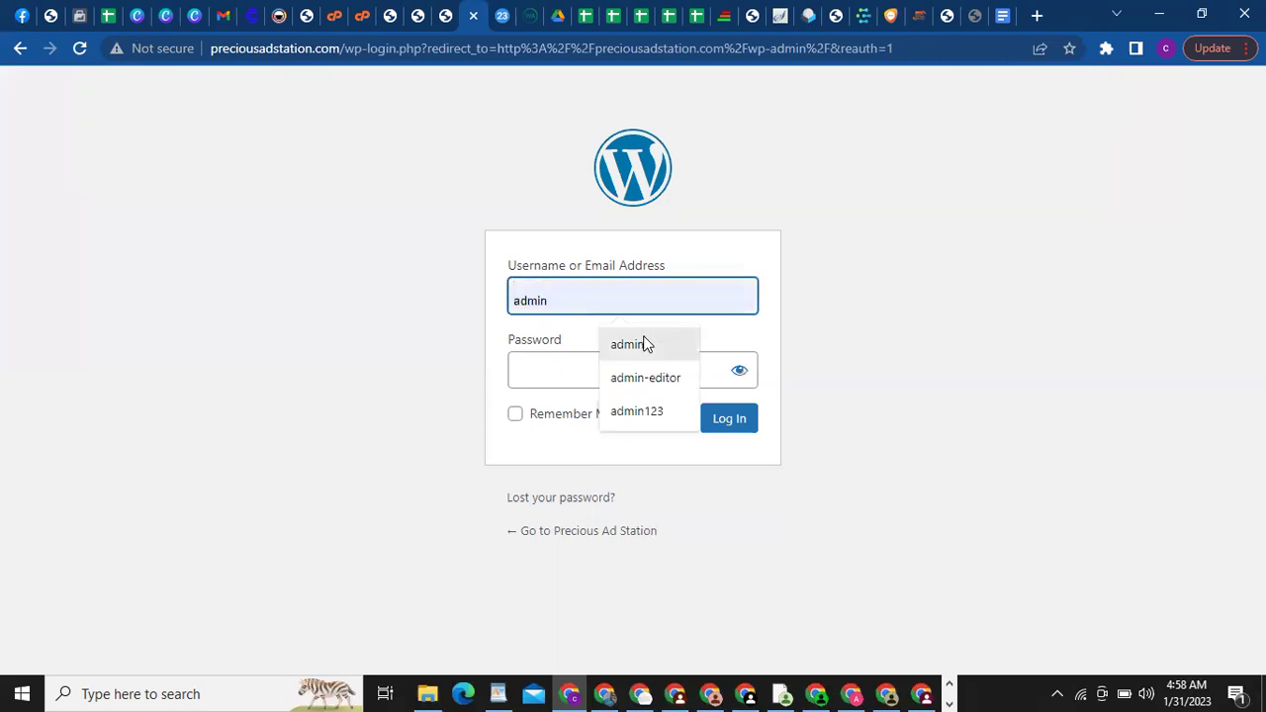
{"action": "left_click", "coordinate": [643, 344]}
{"action": "left_click", "coordinate": [631, 367]}
{"action": "key", "text": "ctrl+v"}
{"action": "left_click", "coordinate": [749, 418]}
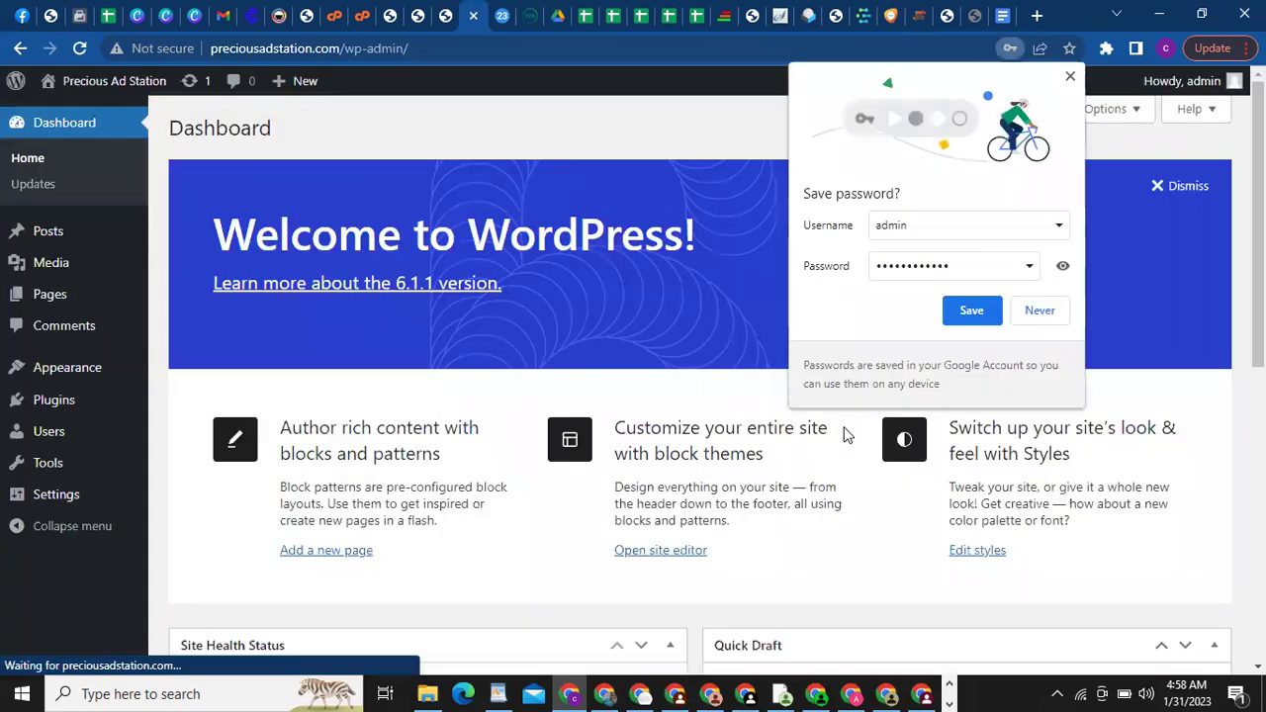
Step: Save the login in Chrome's password bubble and dismiss the Welcome to WordPress panel
{"action": "left_click", "coordinate": [960, 309]}
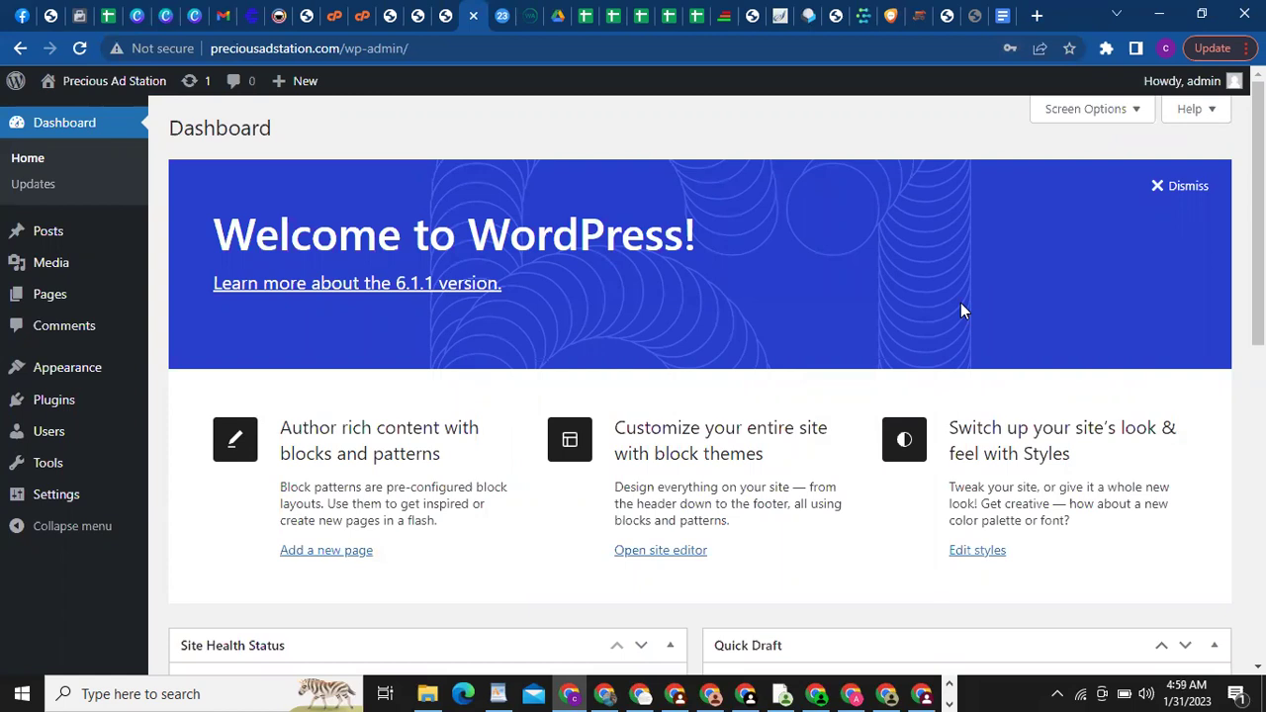
{"action": "left_click", "coordinate": [1155, 186]}
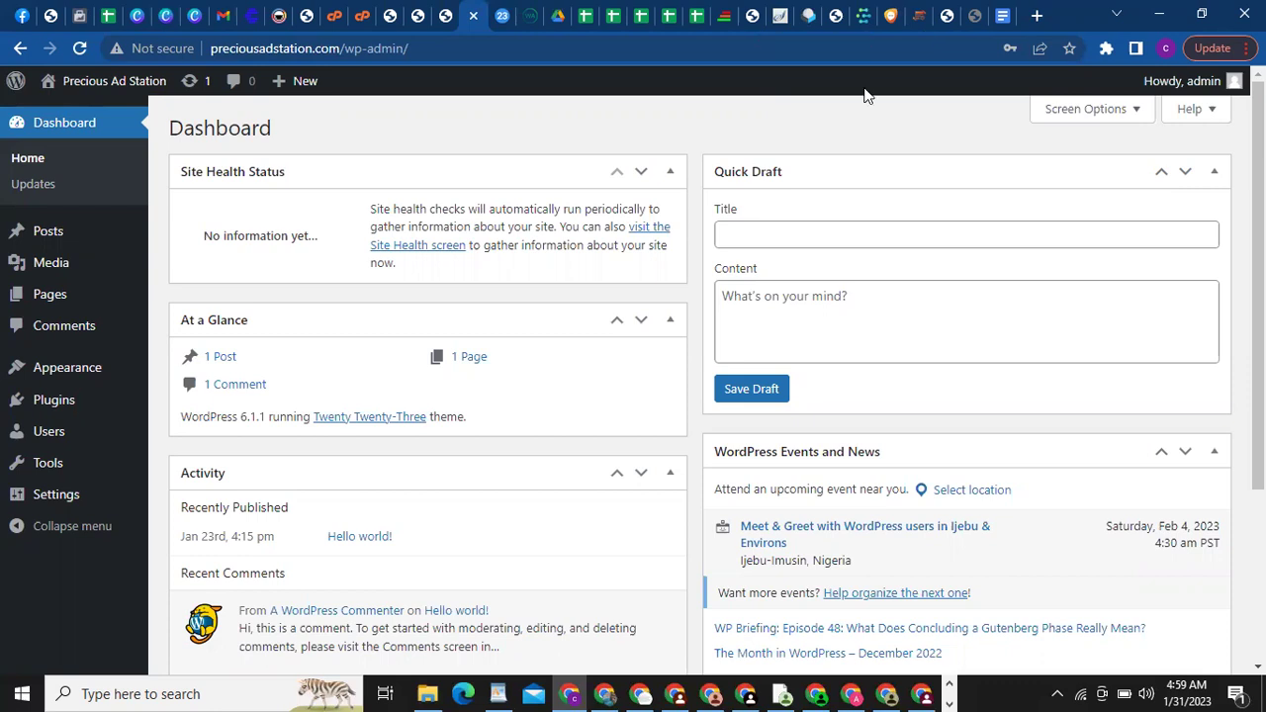
{"action": "mouse_move", "coordinate": [90, 374]}
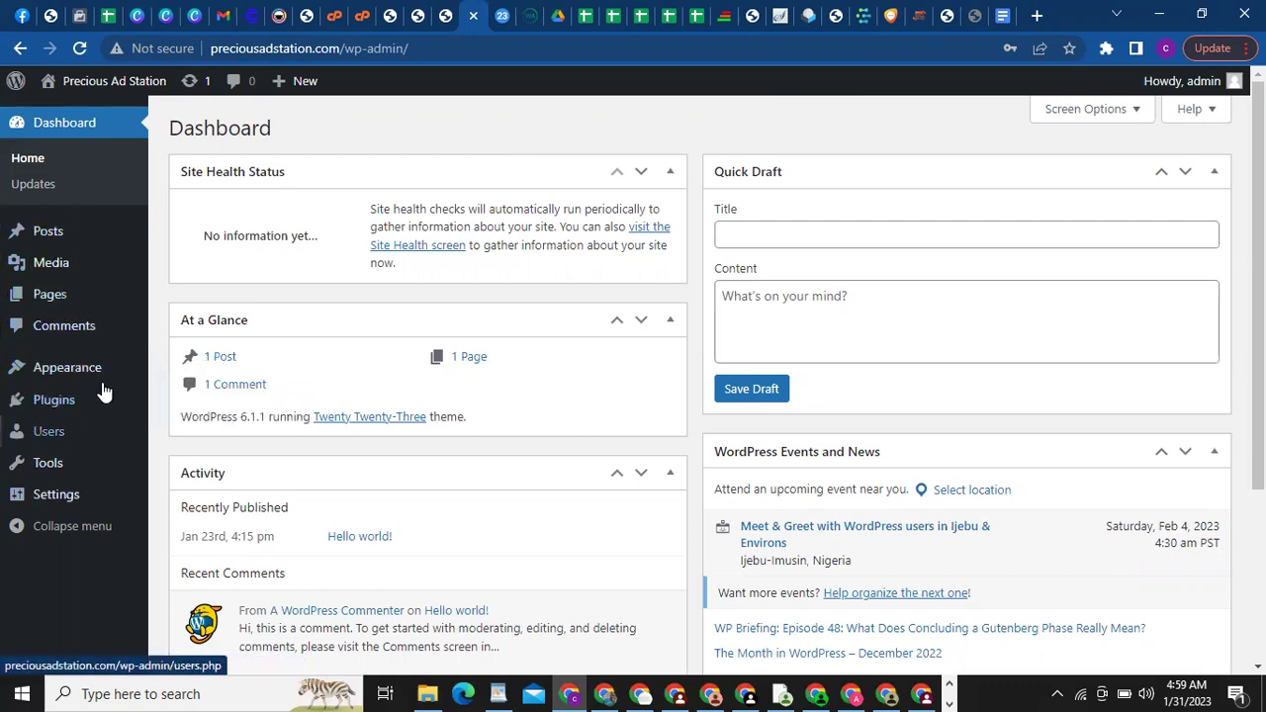
{"action": "mouse_move", "coordinate": [67, 195]}
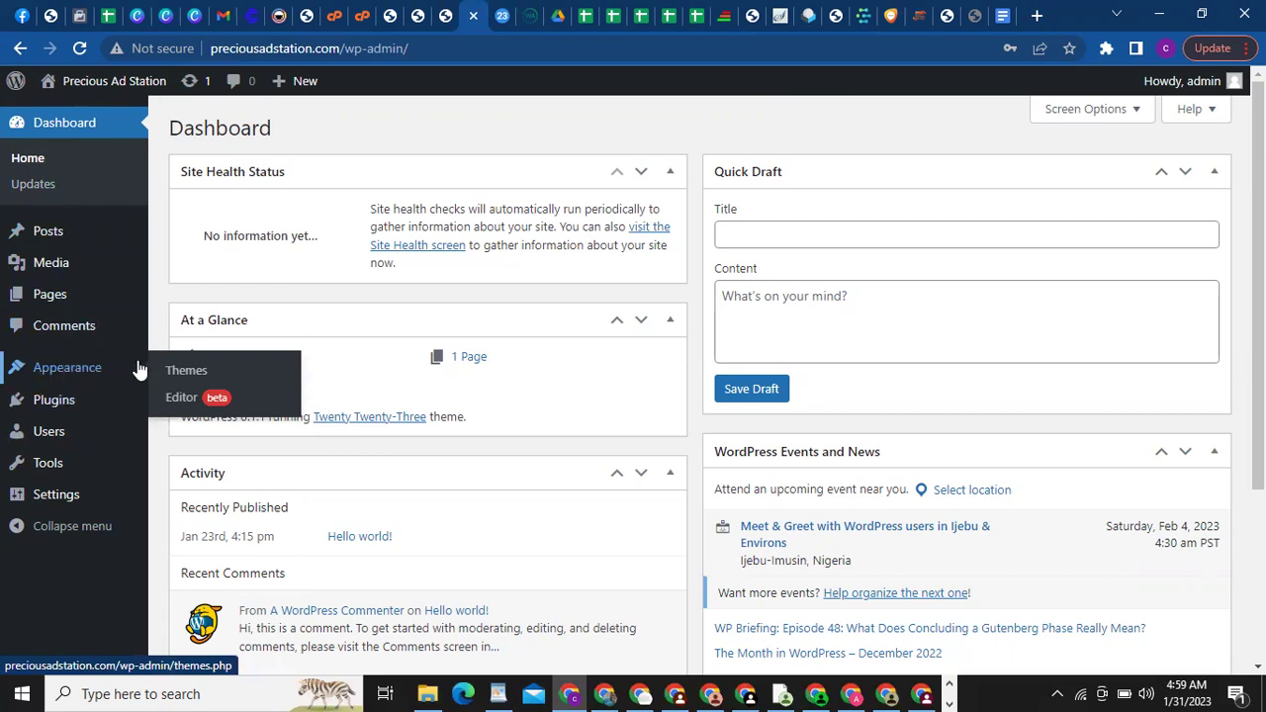
Step: Go to Appearance > Themes and choose Add New to browse popular themes
{"action": "left_click", "coordinate": [197, 372]}
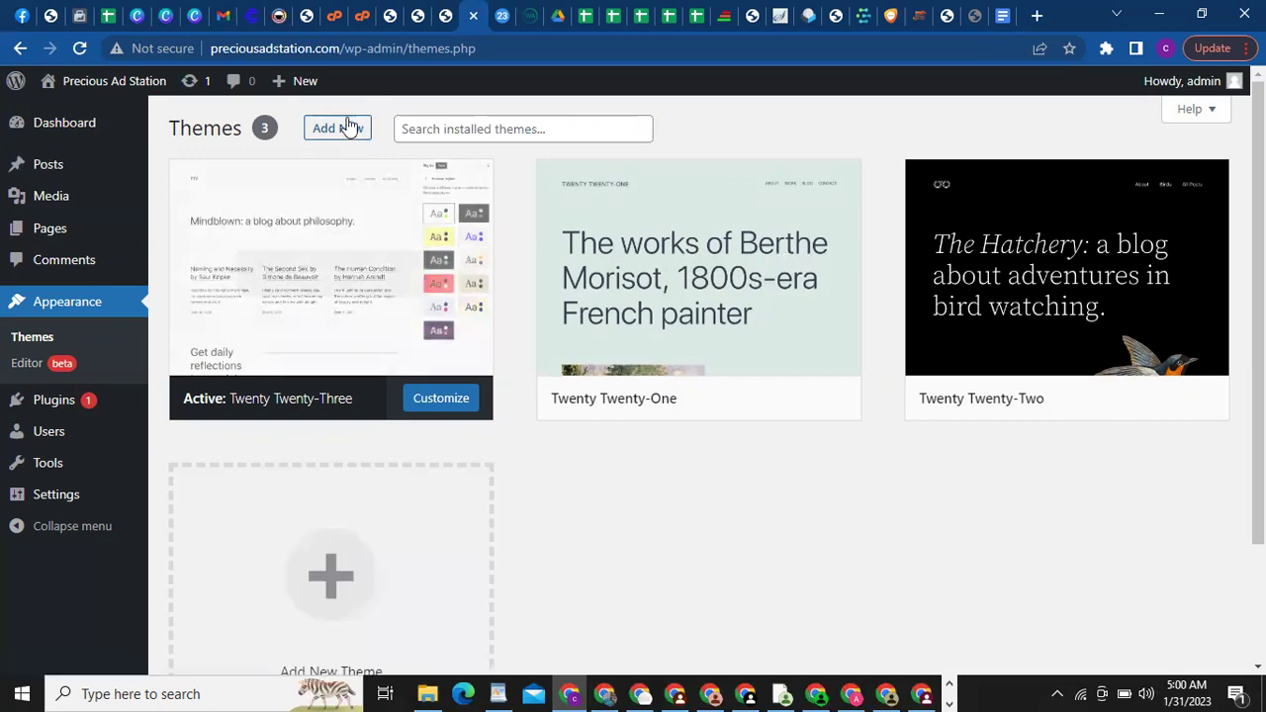
{"action": "left_click", "coordinate": [338, 133]}
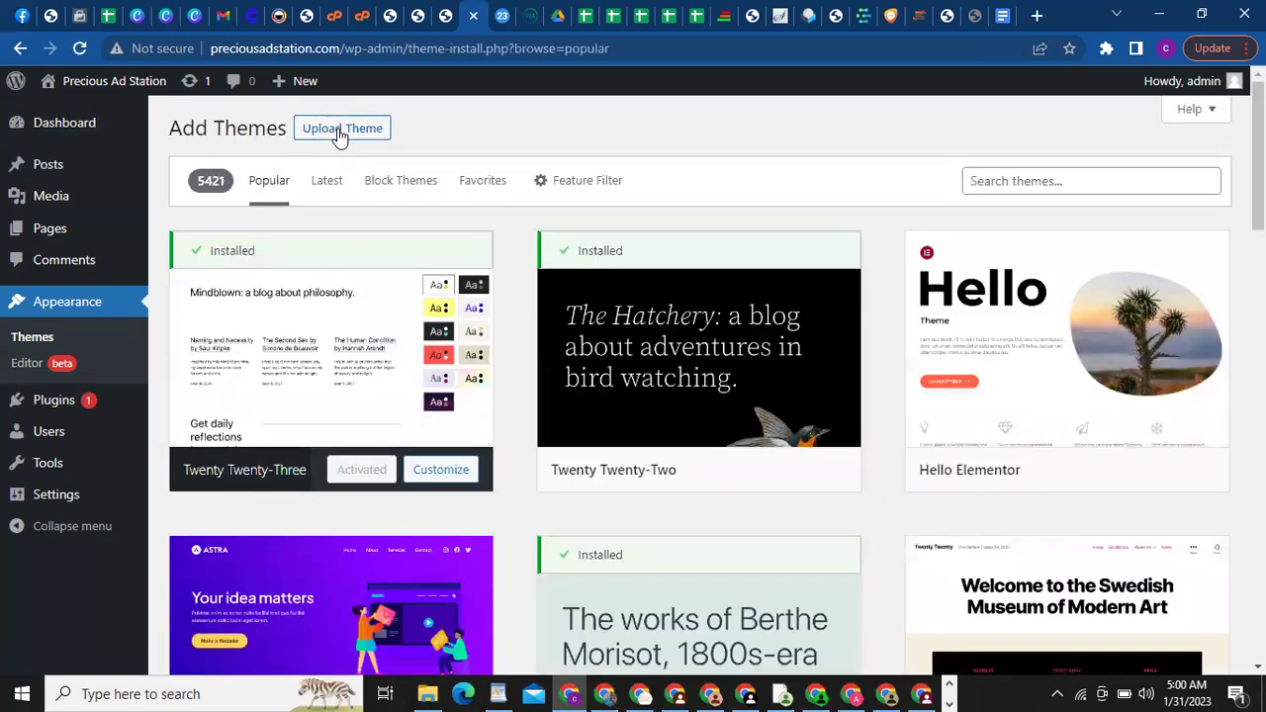
{"action": "mouse_move", "coordinate": [995, 433]}
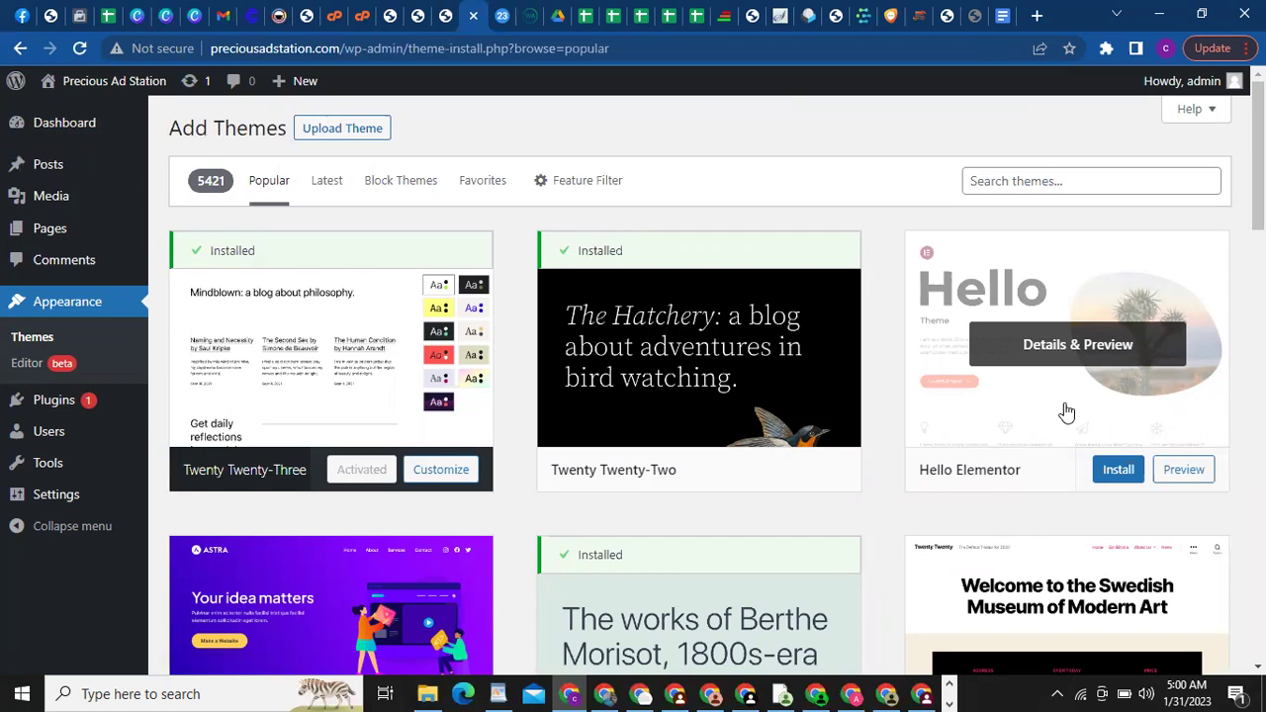
Step: Install Hello Elementor from its theme card and activate it
{"action": "left_click", "coordinate": [1102, 474]}
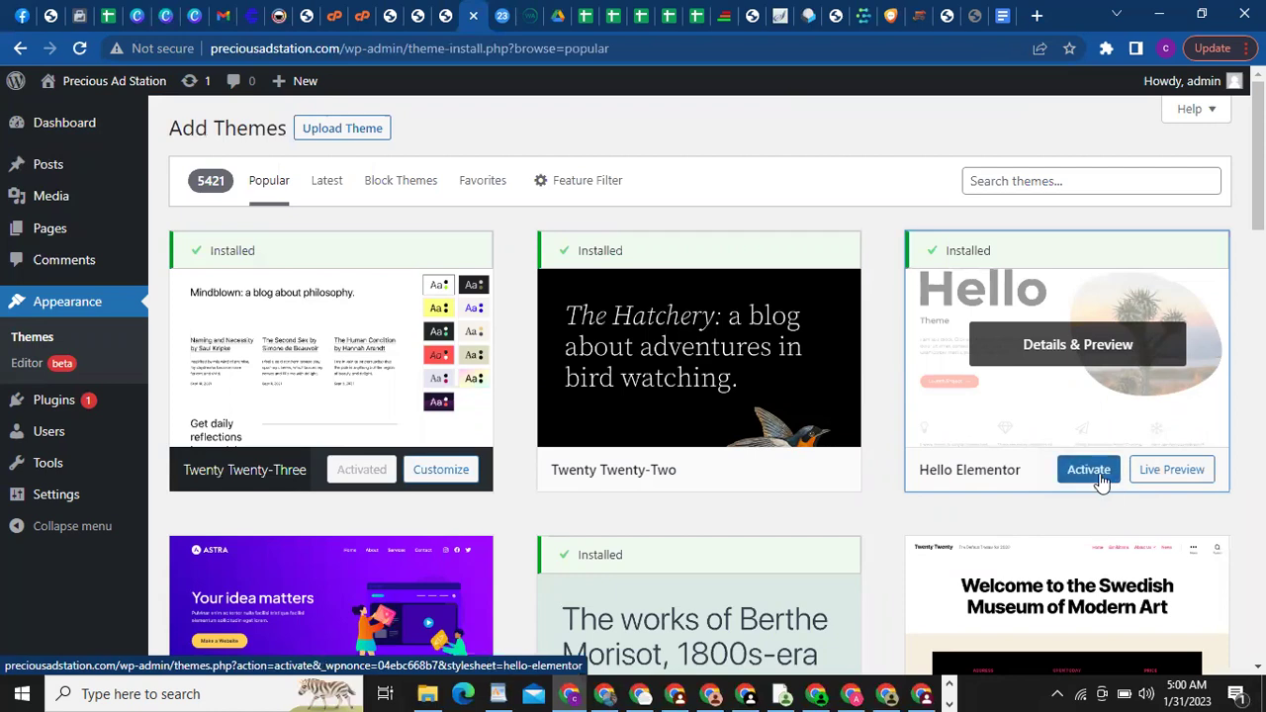
{"action": "left_click", "coordinate": [1085, 475]}
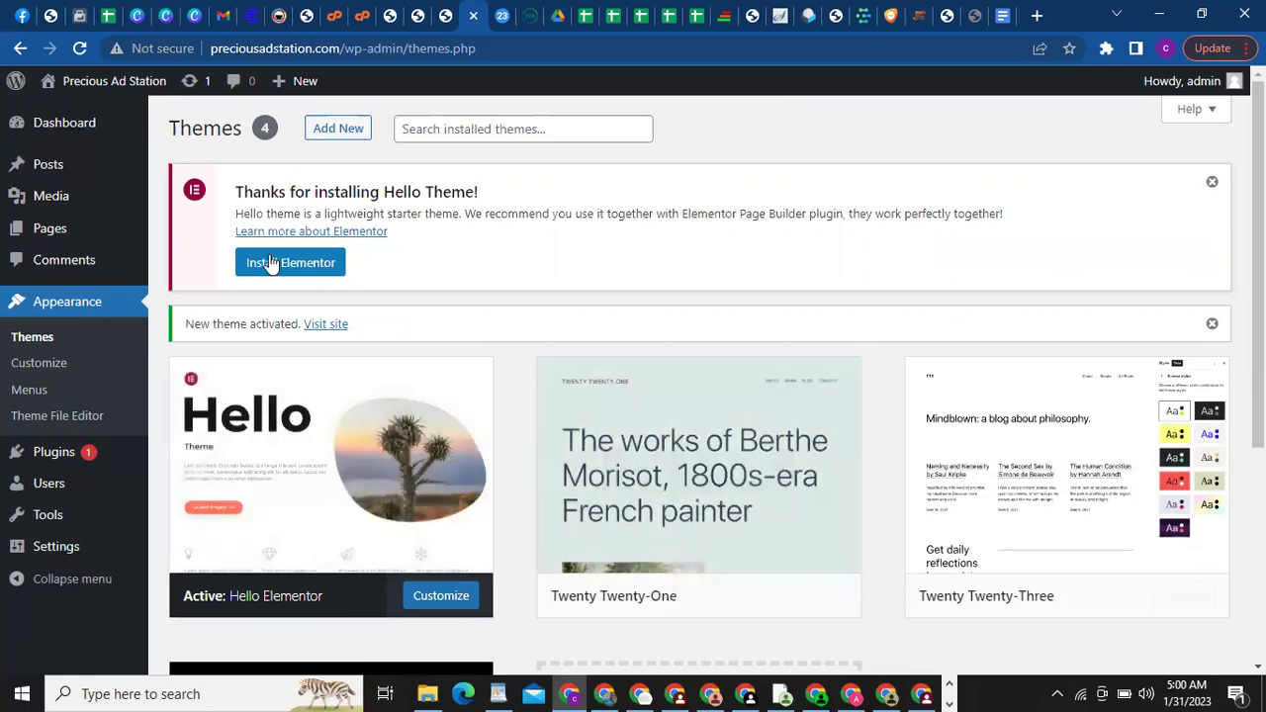
Step: Open Visit Site in a new tab, view the front page, then return to Themes
{"action": "mouse_move", "coordinate": [43, 91]}
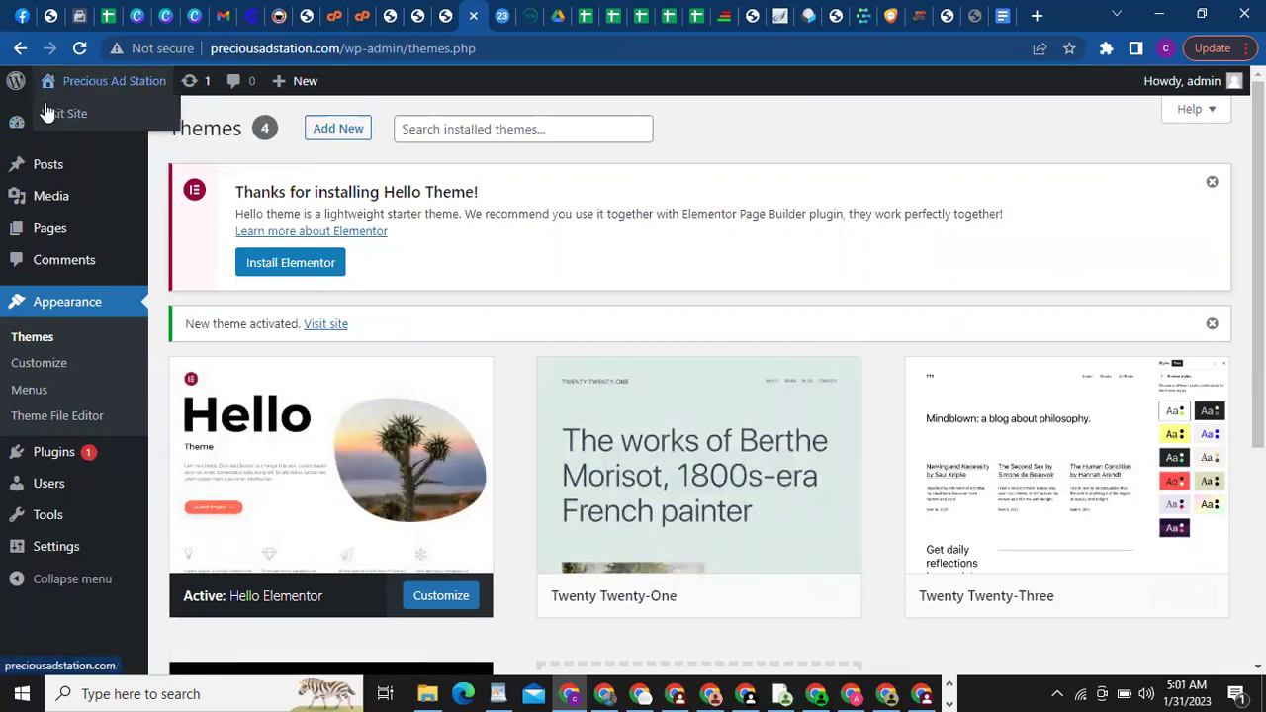
{"action": "right_click", "coordinate": [50, 114]}
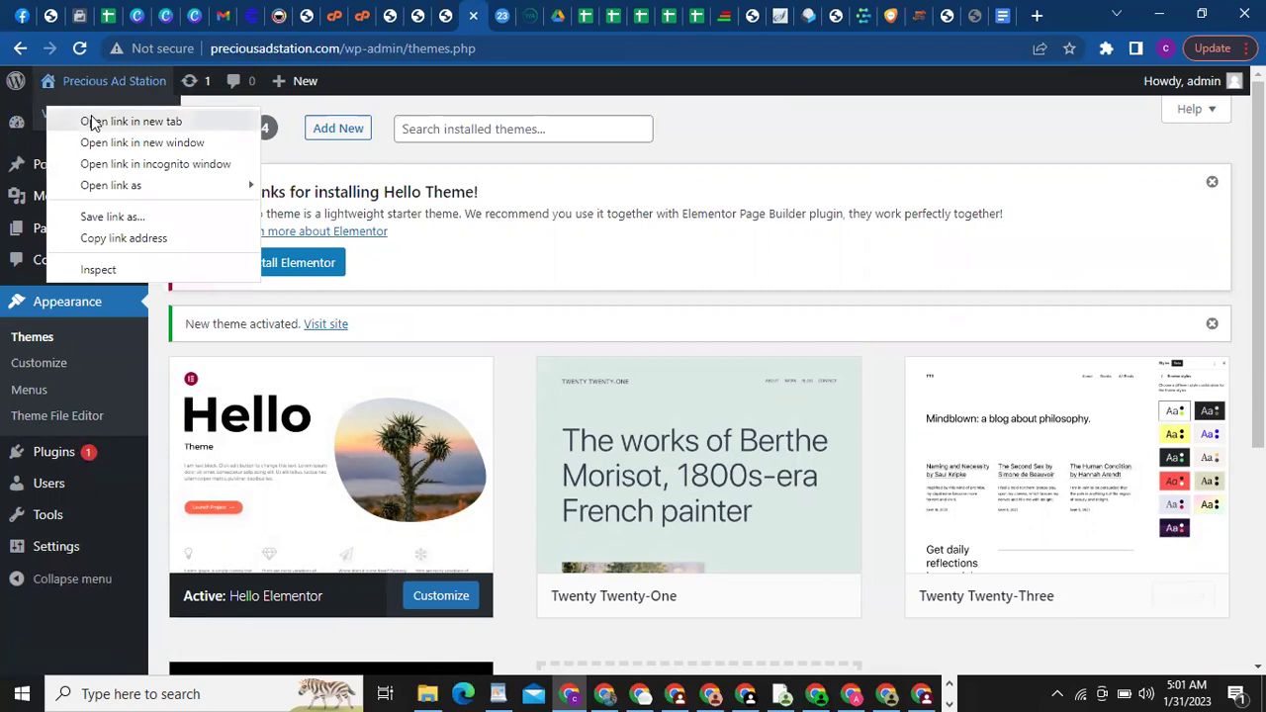
{"action": "left_click", "coordinate": [91, 120]}
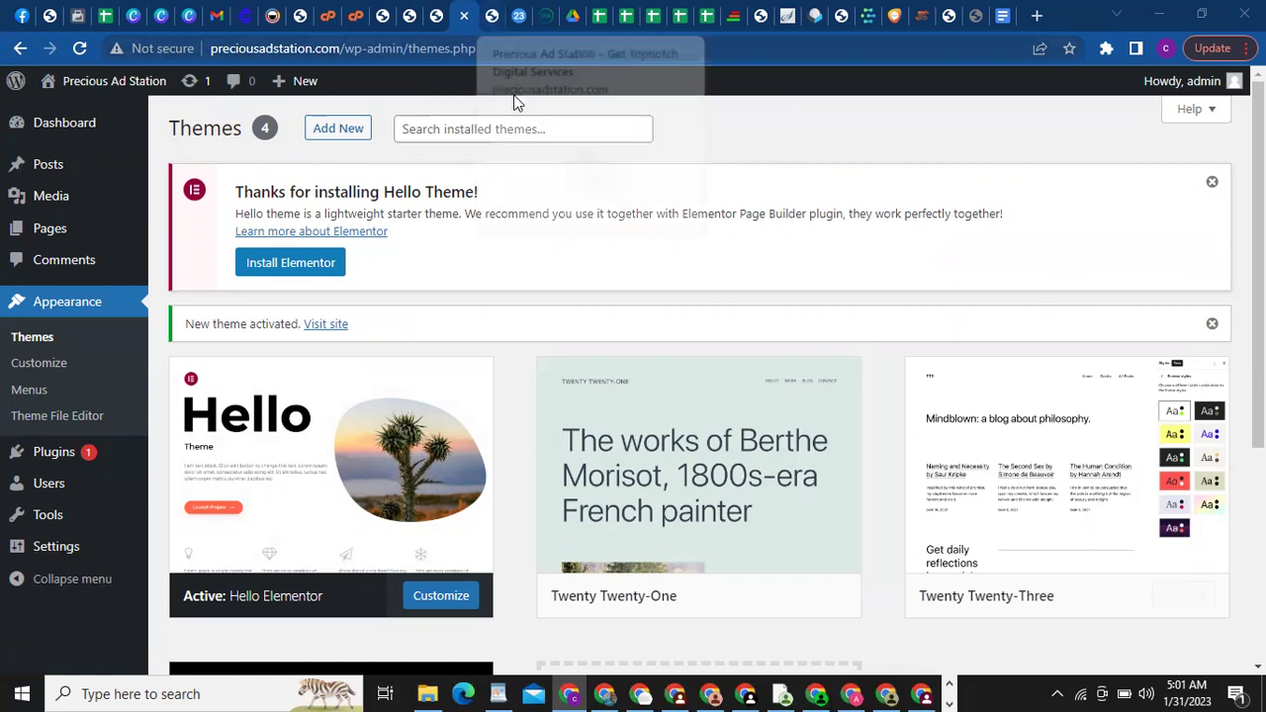
{"action": "left_click", "coordinate": [491, 15]}
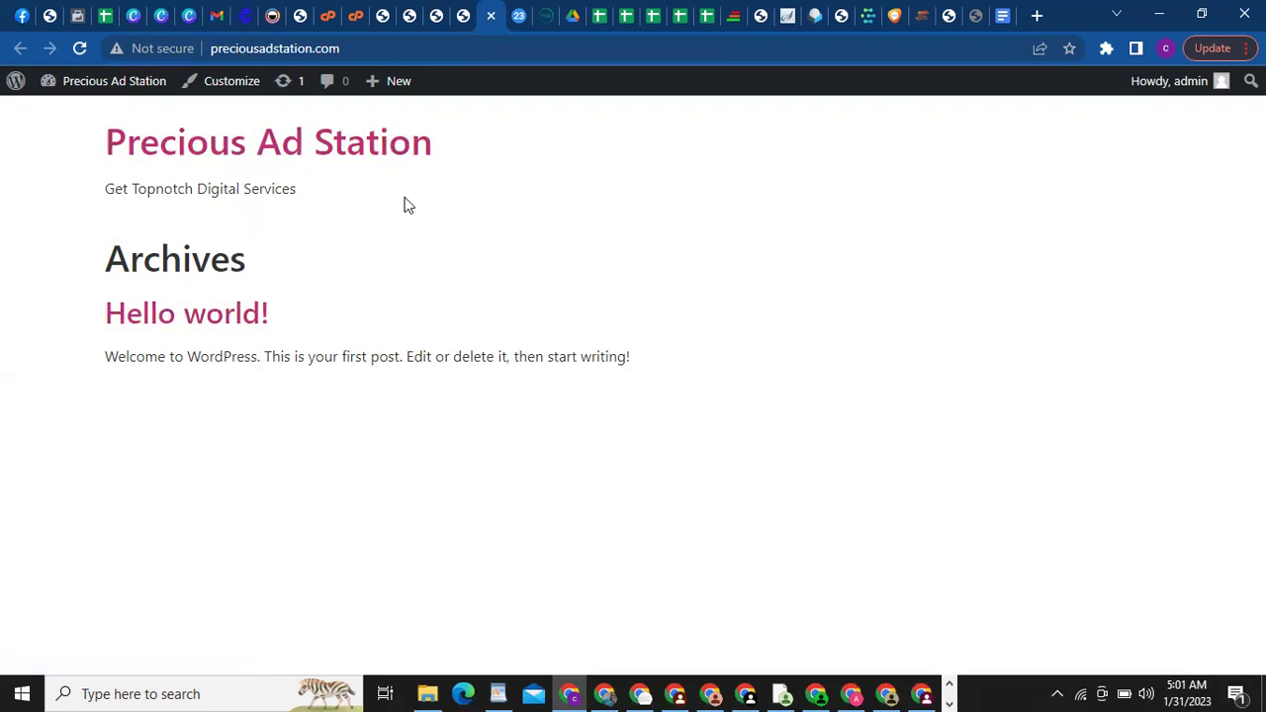
{"action": "left_click", "coordinate": [460, 33]}
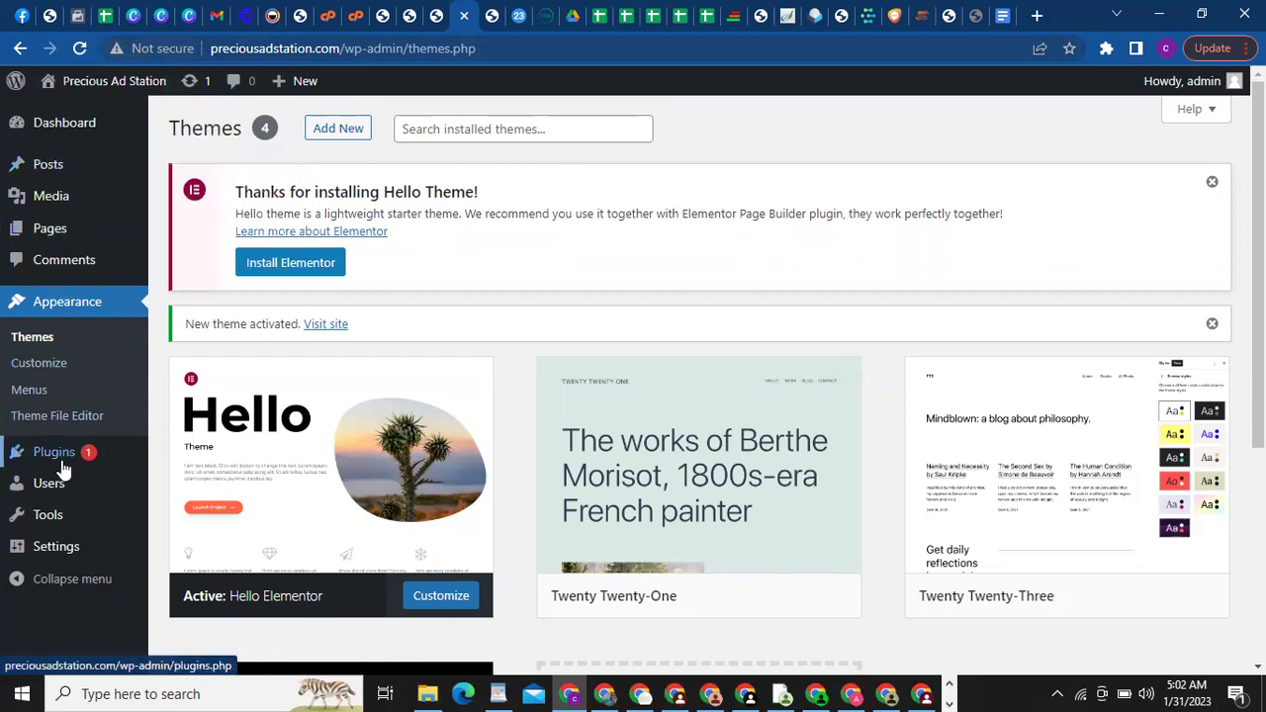
Step: From Plugins > Add New, install Classic Editor and start activating it
{"action": "mouse_move", "coordinate": [61, 463]}
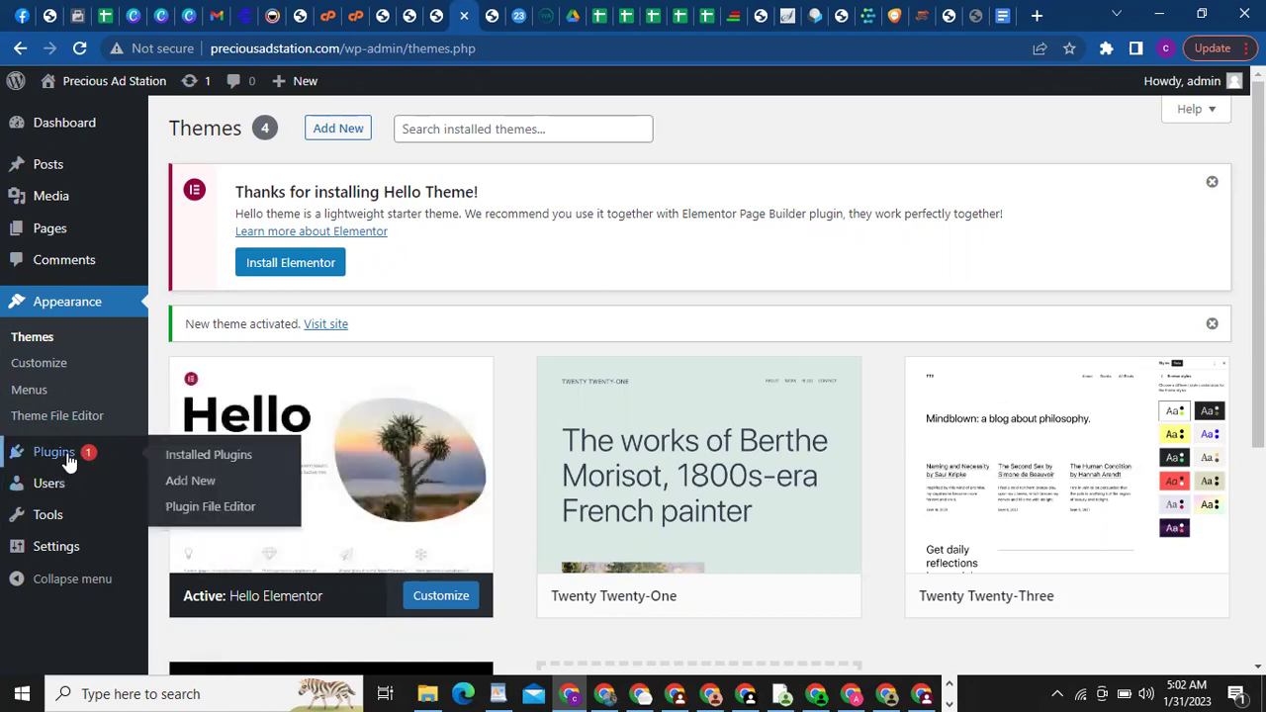
{"action": "left_click", "coordinate": [192, 485]}
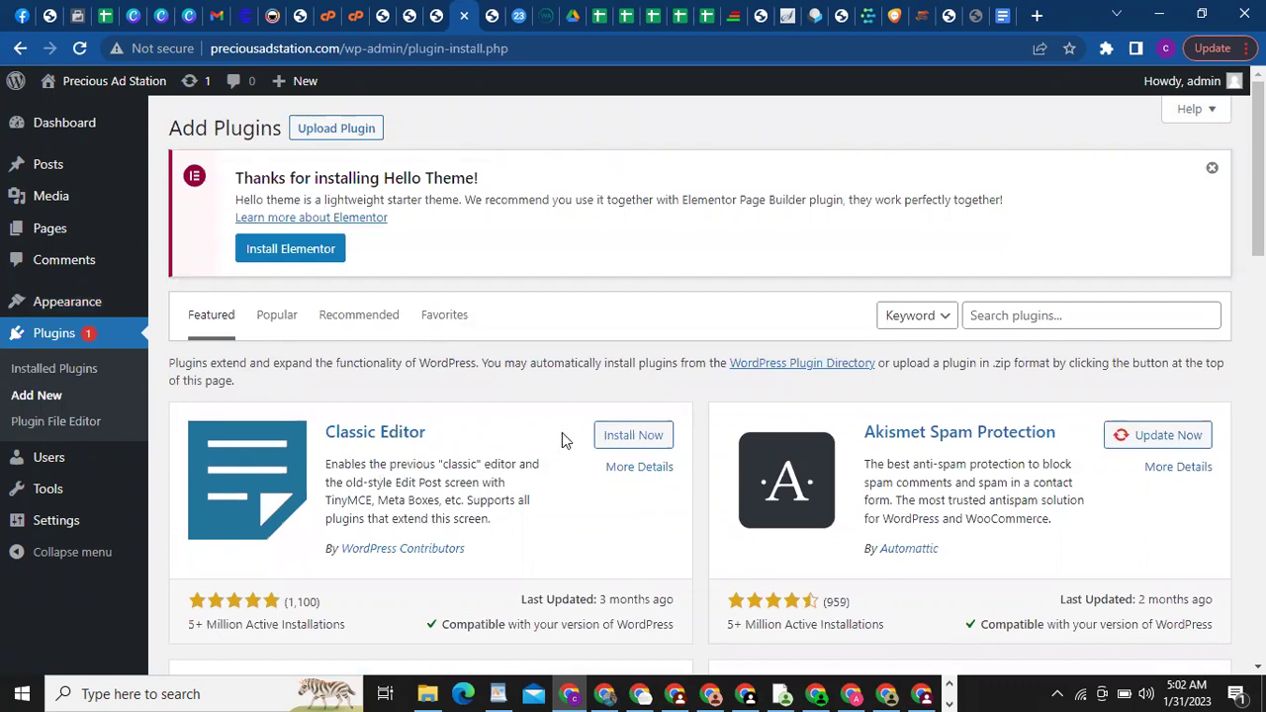
{"action": "left_click", "coordinate": [616, 441]}
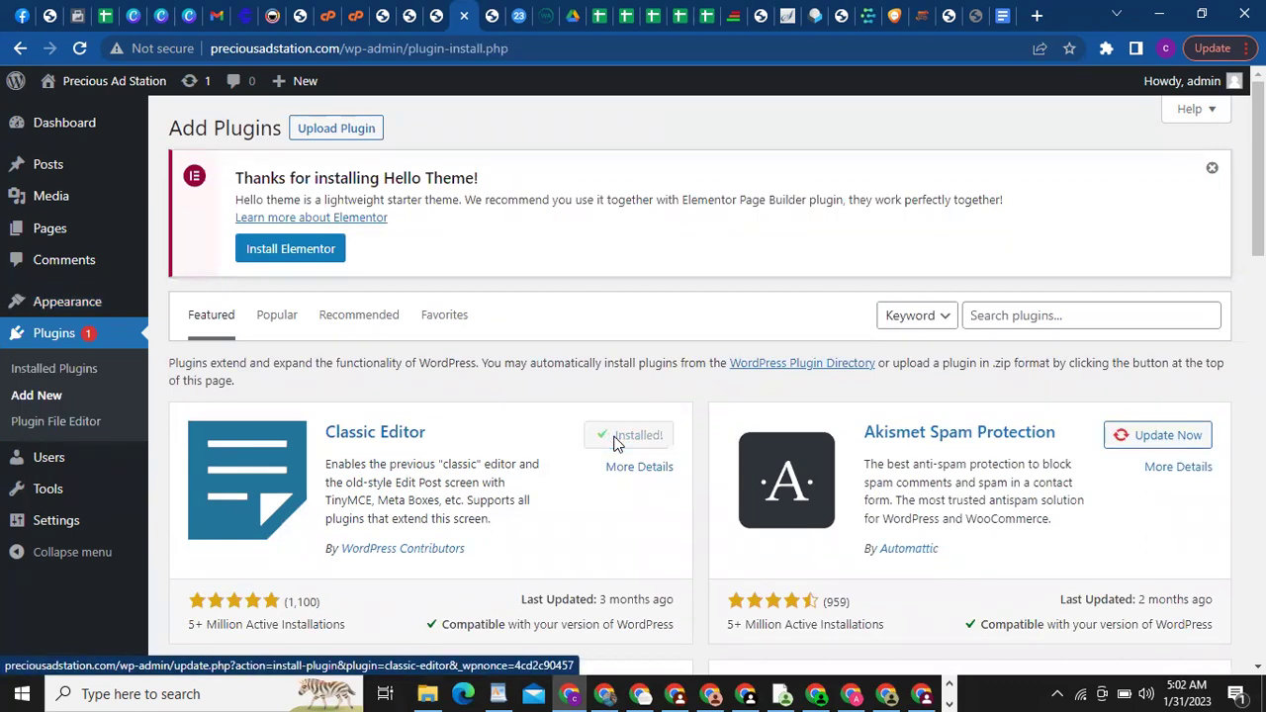
{"action": "left_click", "coordinate": [642, 443]}
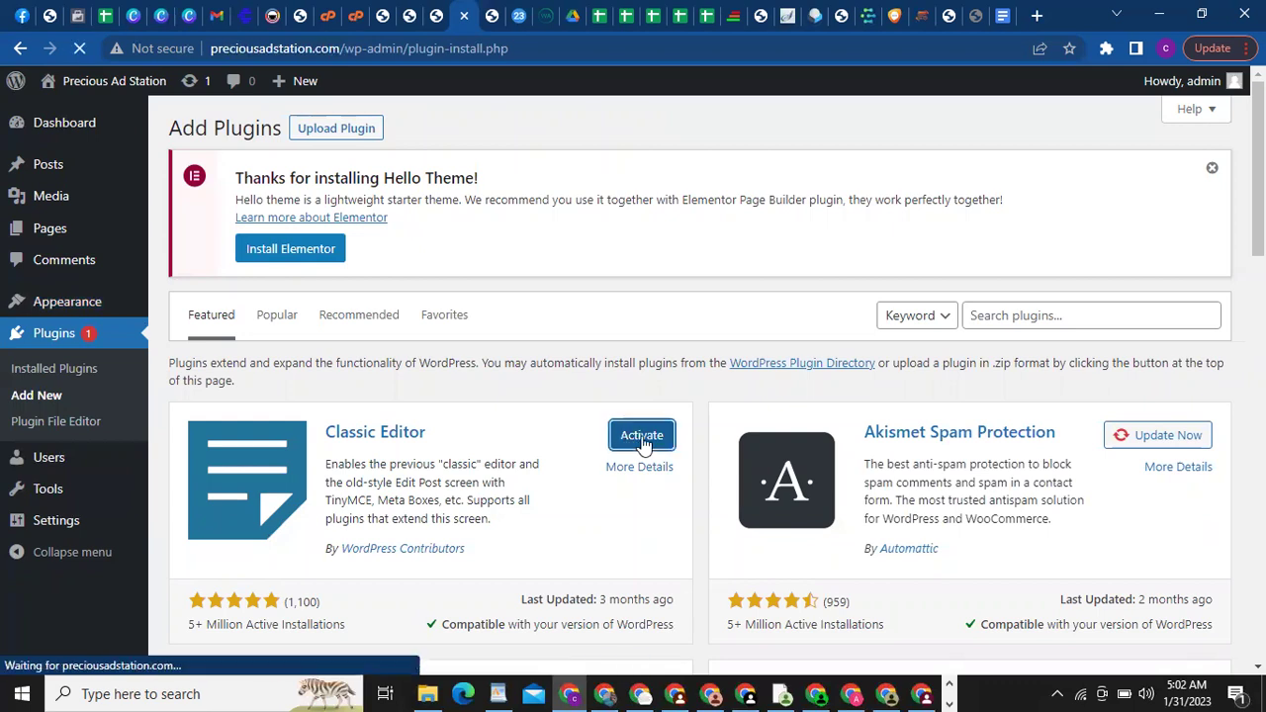
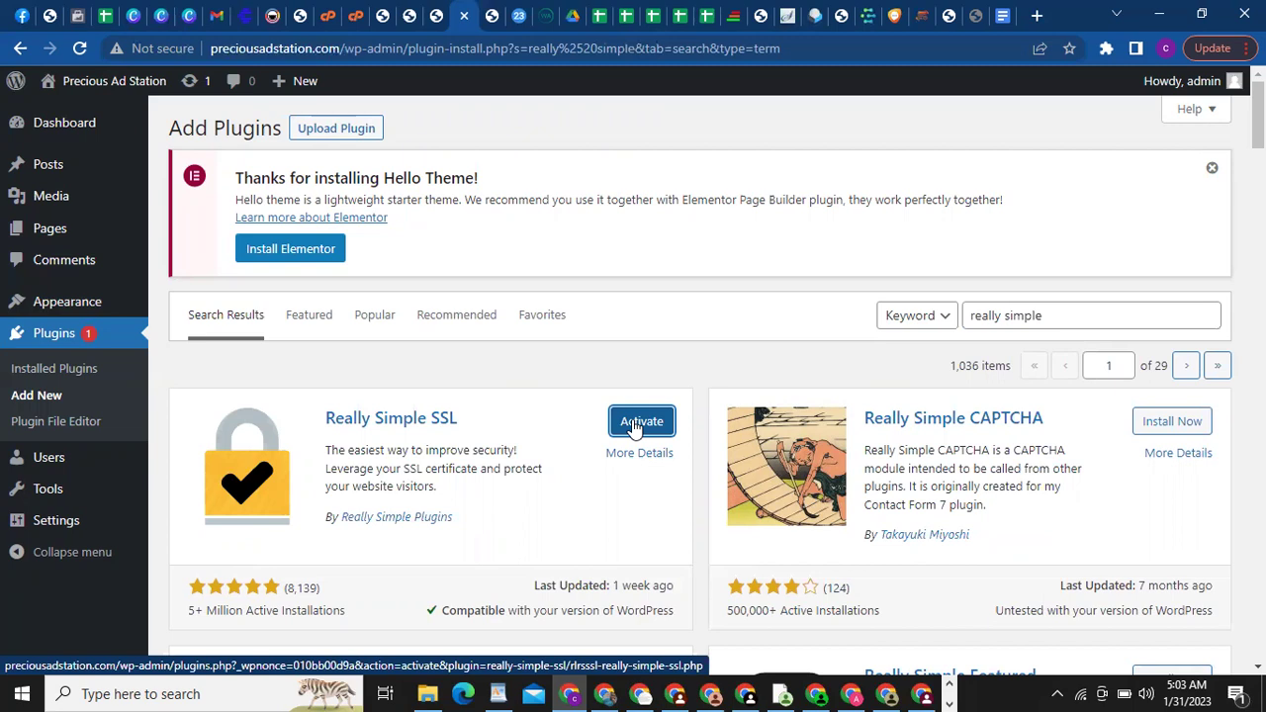
Step: Activate Really Simple SSL, switch the site to SSL, and sign back in to the admin
{"action": "left_click", "coordinate": [634, 425]}
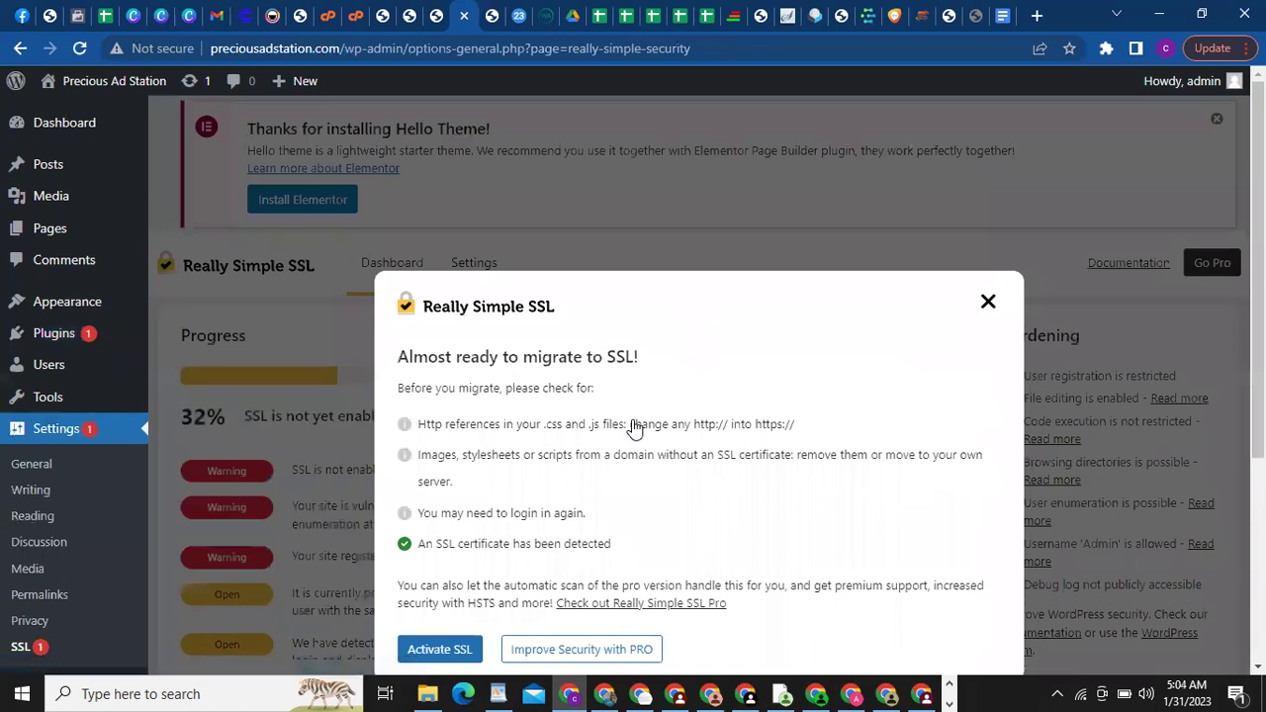
{"action": "left_click", "coordinate": [455, 649]}
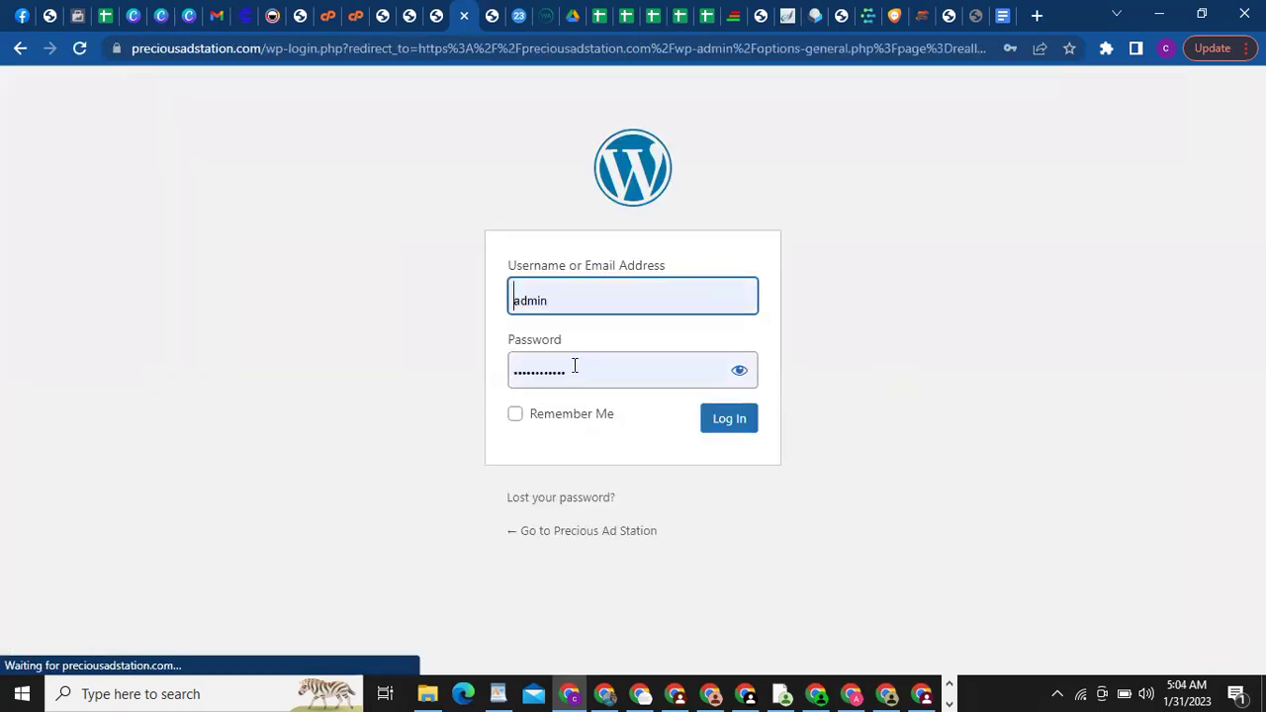
{"action": "left_click", "coordinate": [729, 420]}
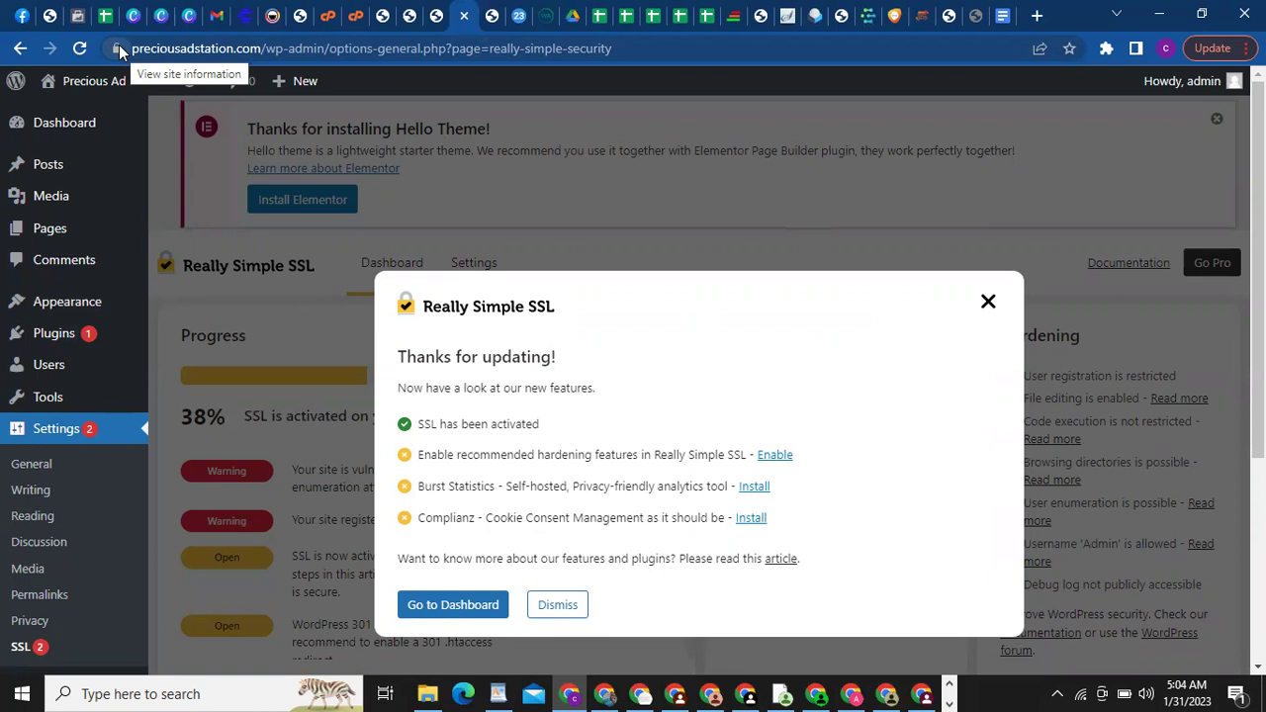
Step: Dismiss the SSL confirmation and go to Plugins > Add New
{"action": "left_click", "coordinate": [559, 606]}
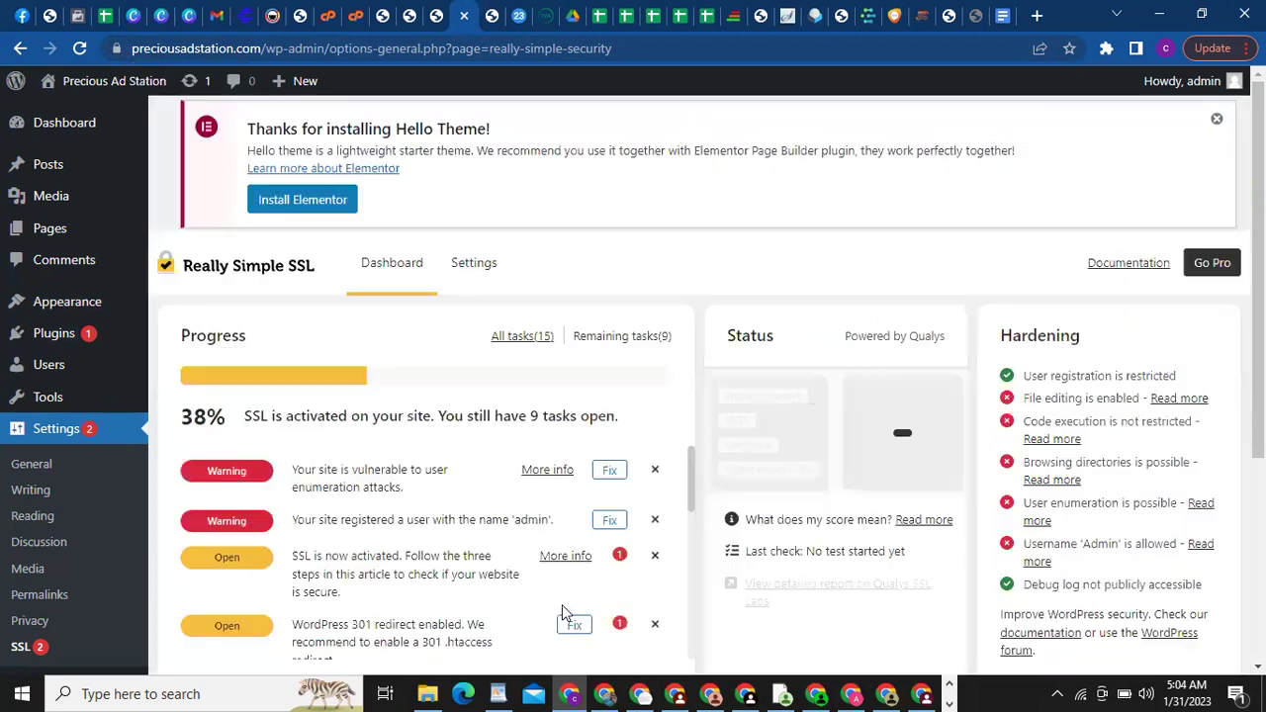
{"action": "mouse_move", "coordinate": [59, 235]}
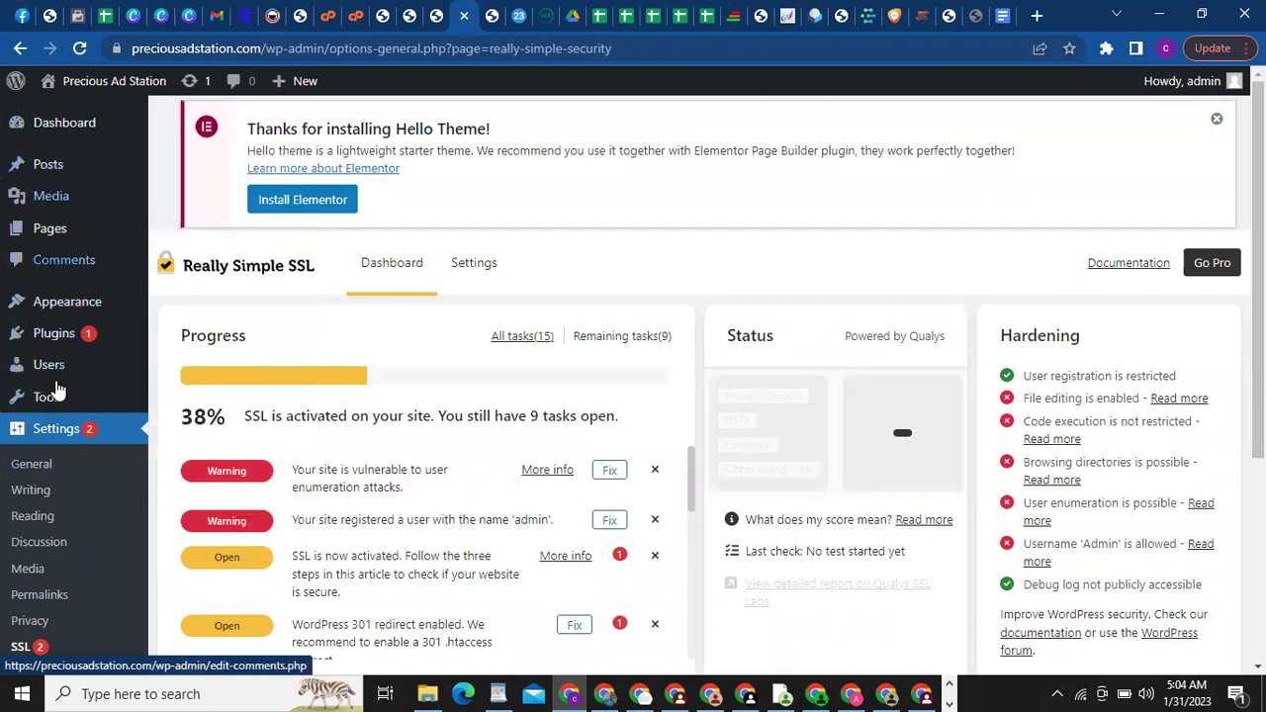
{"action": "mouse_move", "coordinate": [77, 210]}
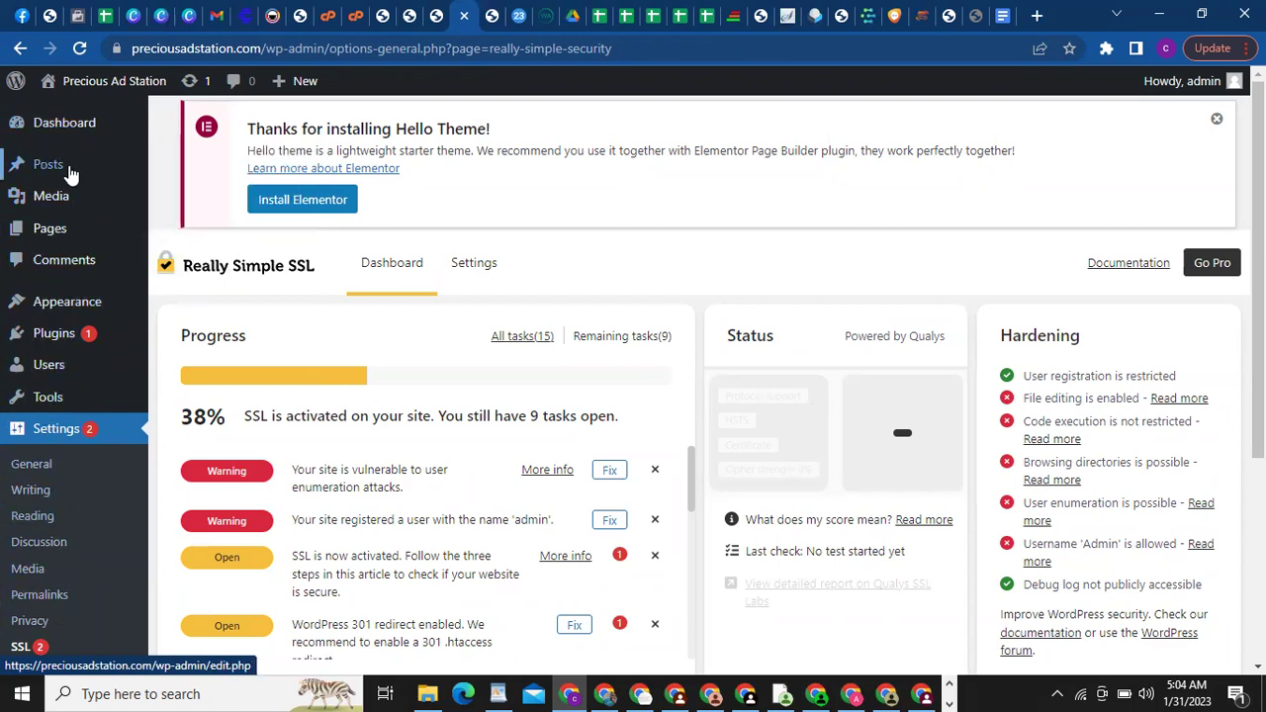
{"action": "mouse_move", "coordinate": [69, 339]}
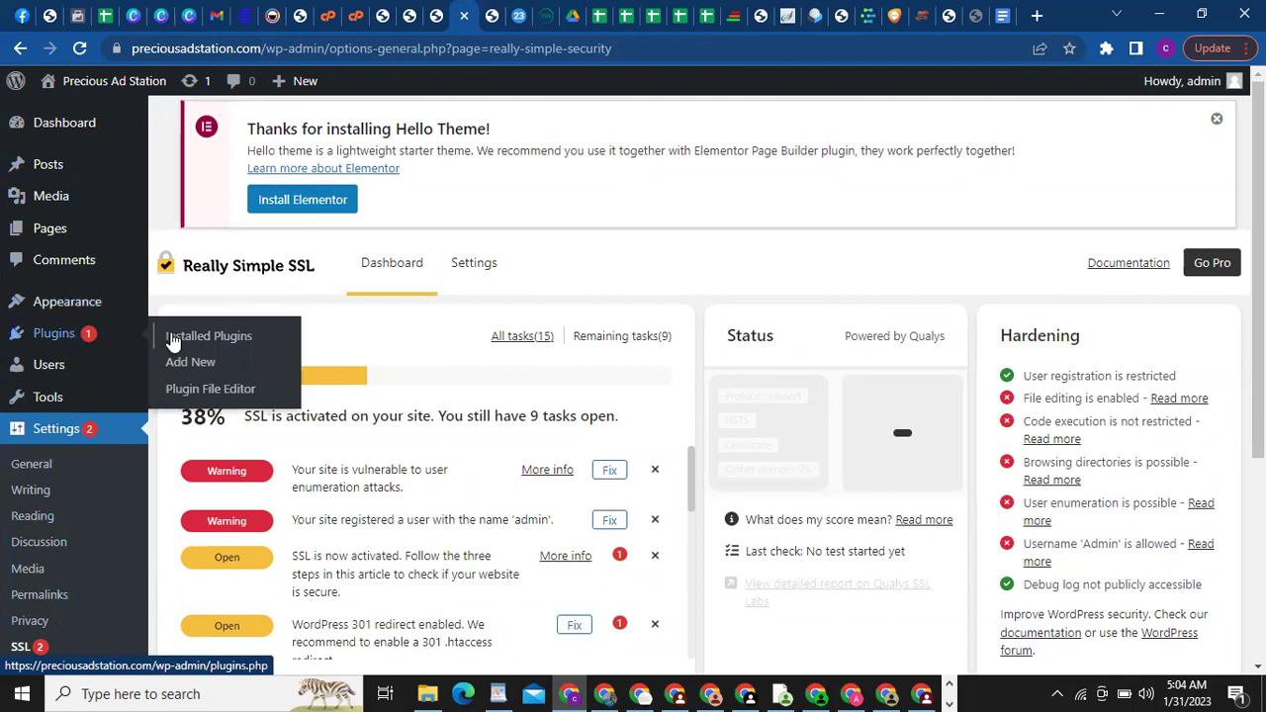
{"action": "left_click", "coordinate": [193, 368]}
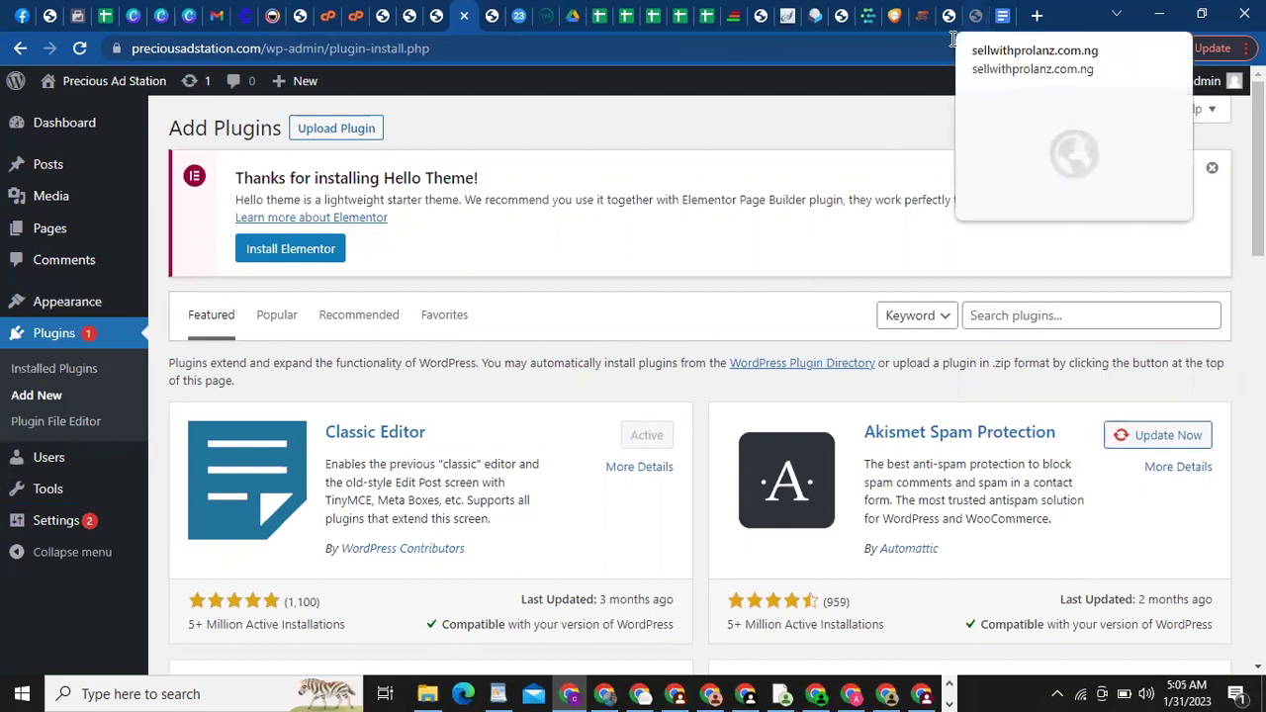
Step: In a new tab, search Google for 'elementor pro' and open the Elementor Pro pricing page
{"action": "left_click", "coordinate": [1036, 18]}
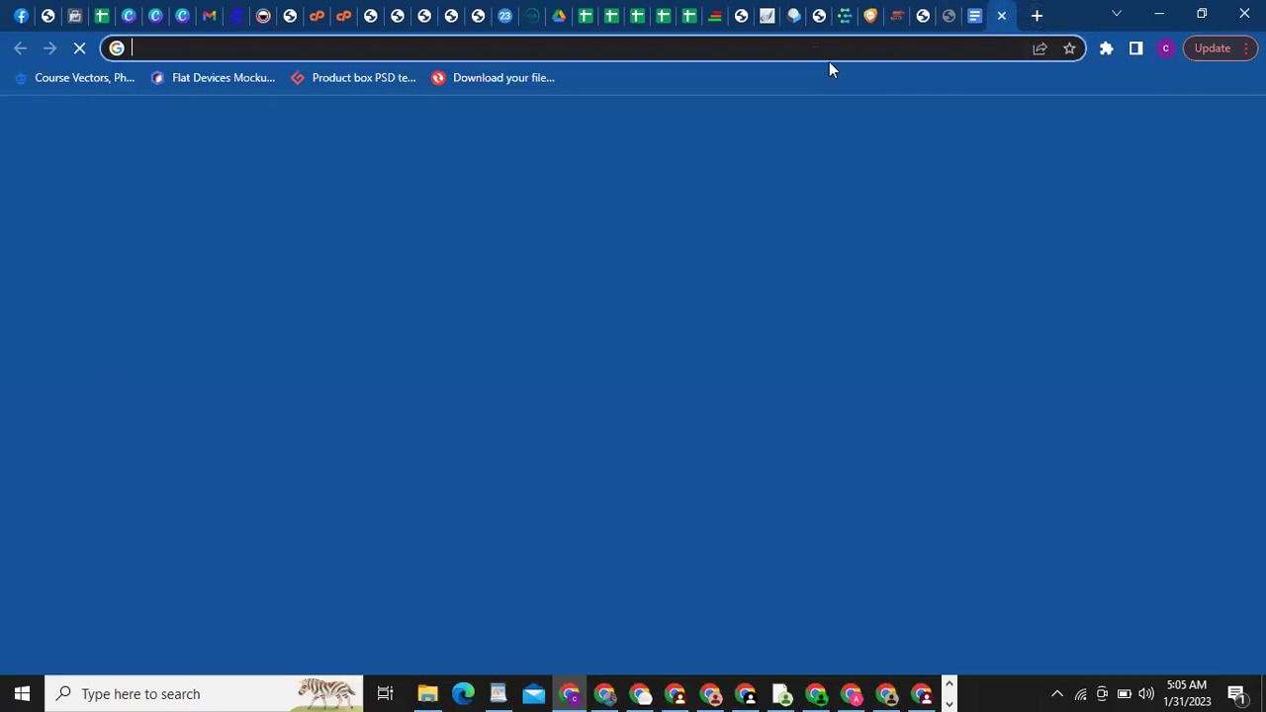
{"action": "left_click", "coordinate": [816, 56]}
{"action": "type", "text": "elem"}
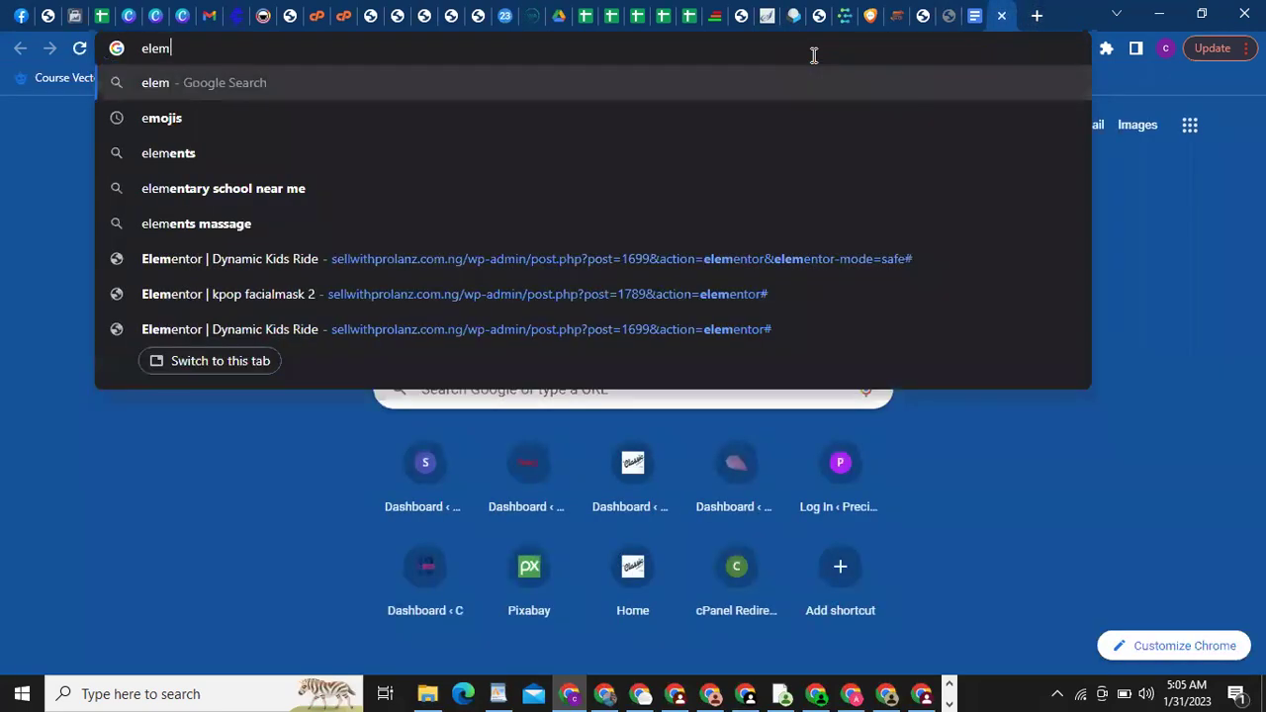
{"action": "type", "text": "entor"}
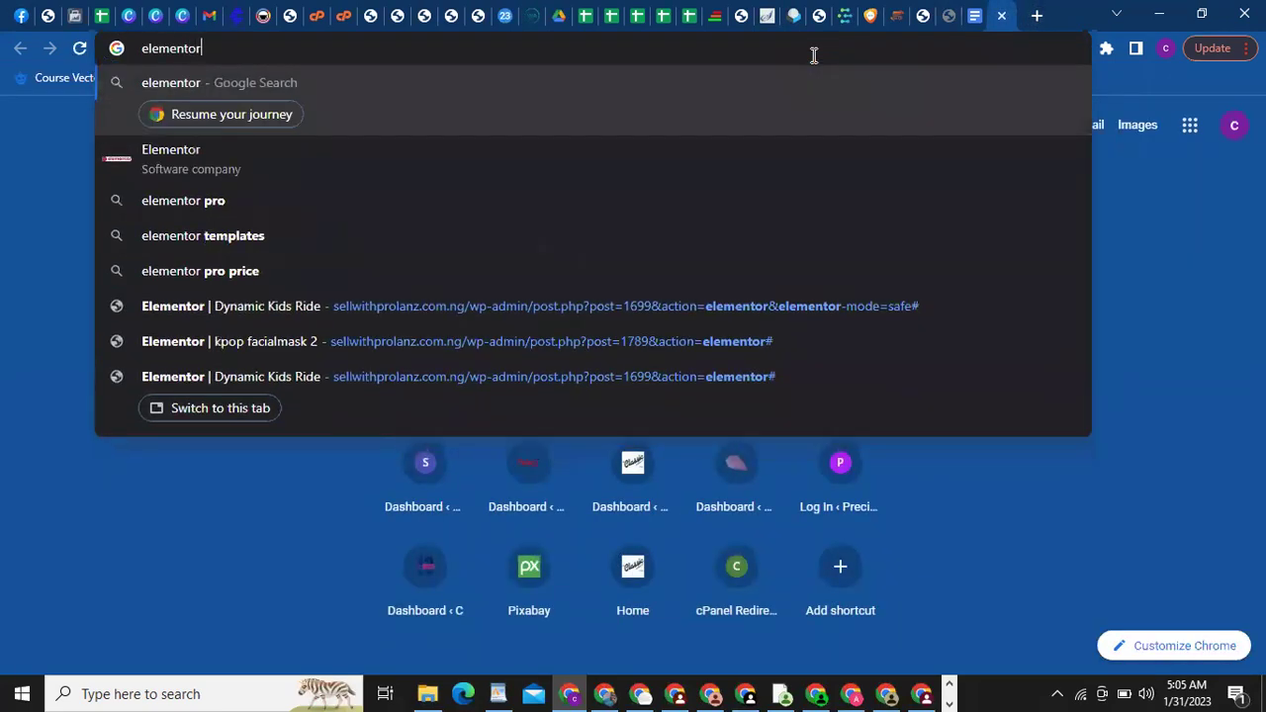
{"action": "left_click", "coordinate": [475, 199]}
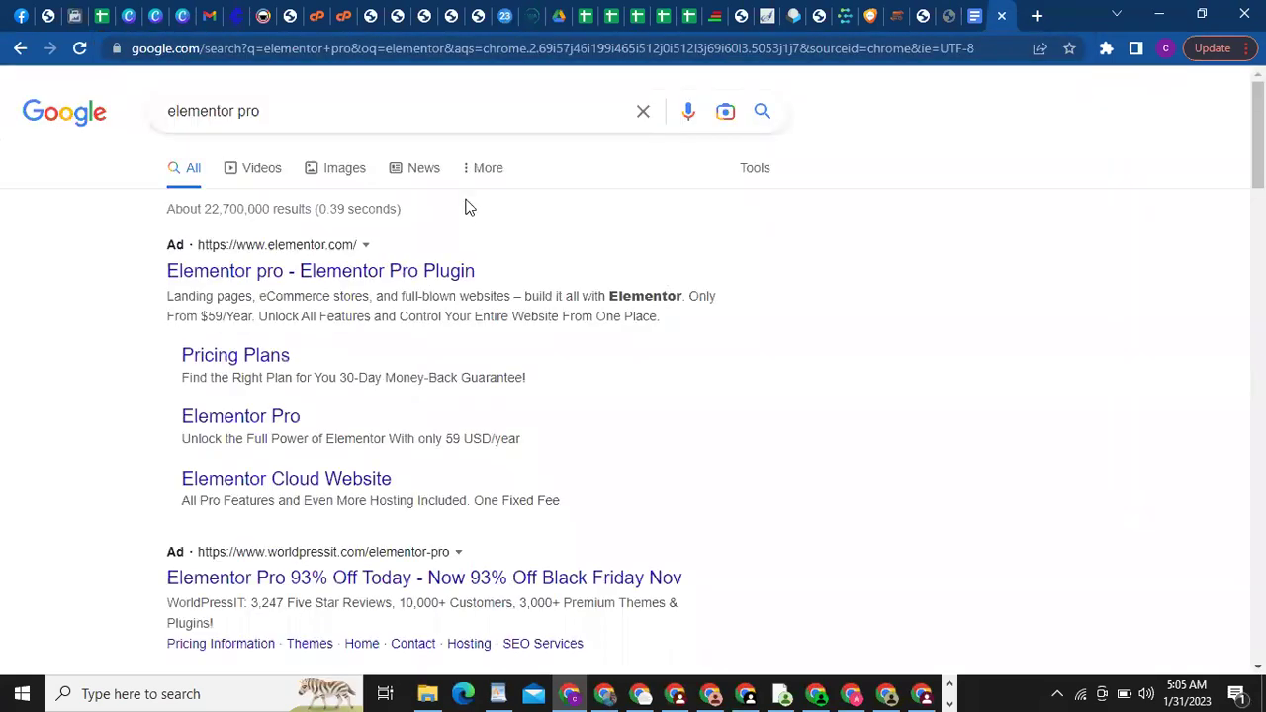
{"action": "left_click", "coordinate": [262, 278]}
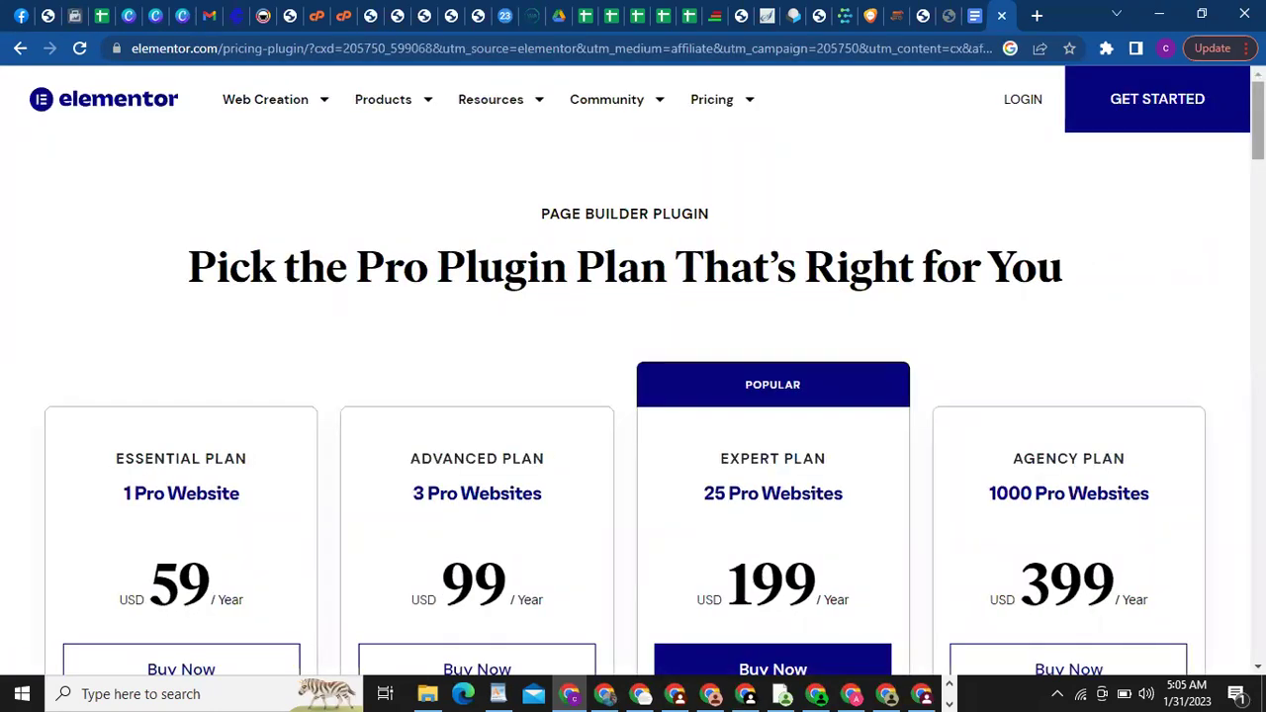
{"action": "scroll", "coordinate": [1258, 119], "scroll_direction": "down", "scroll_amount": 2}
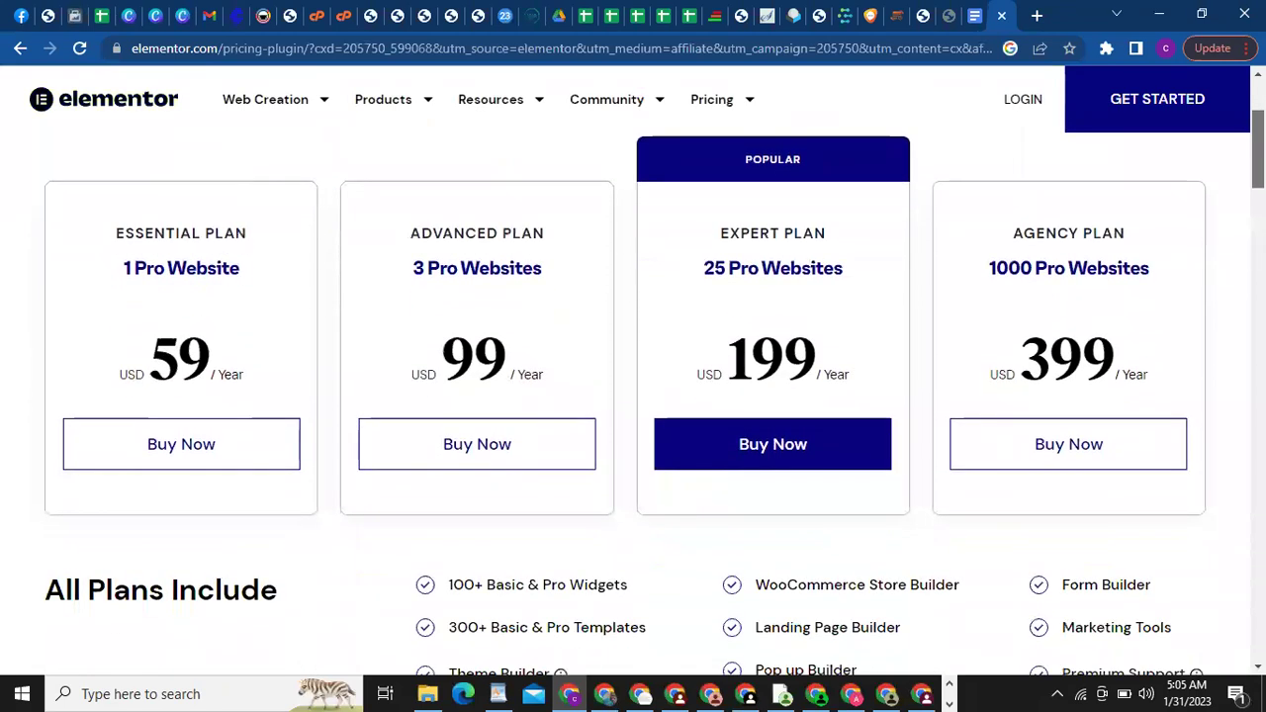
{"action": "scroll", "coordinate": [1258, 119], "scroll_direction": "up", "scroll_amount": 1}
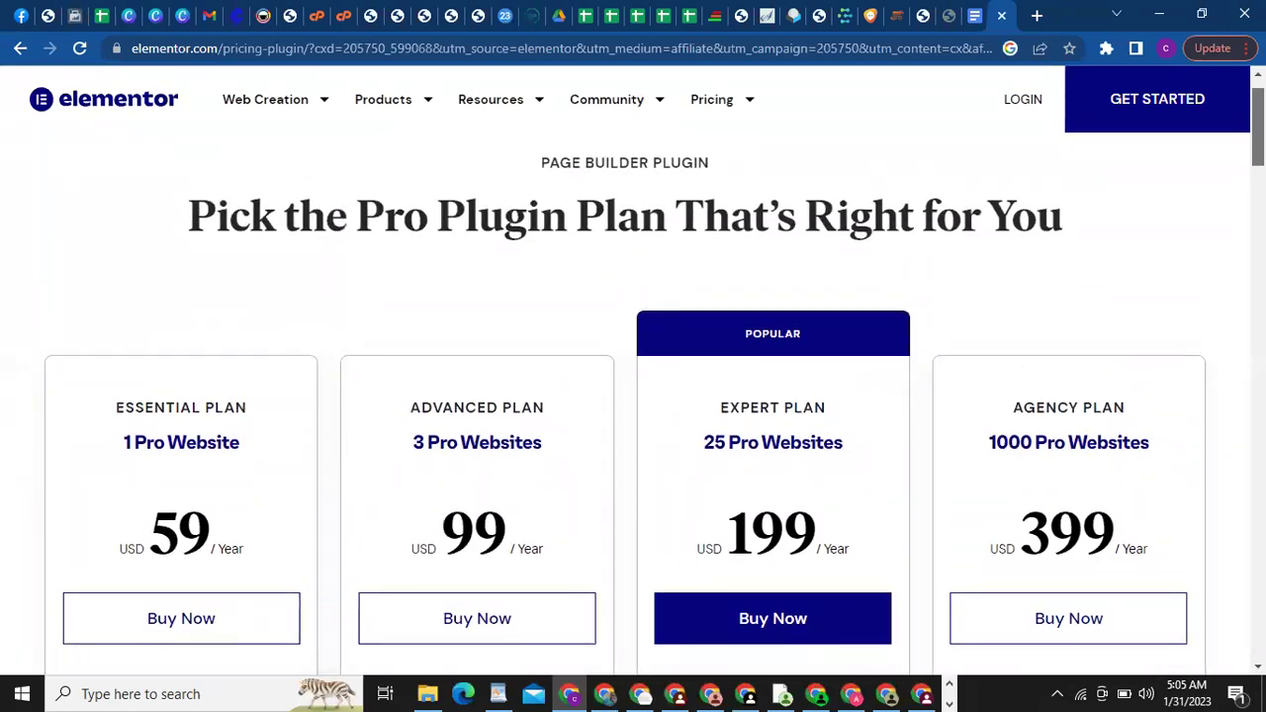
{"action": "scroll", "coordinate": [1257, 119], "scroll_direction": "up", "scroll_amount": 1}
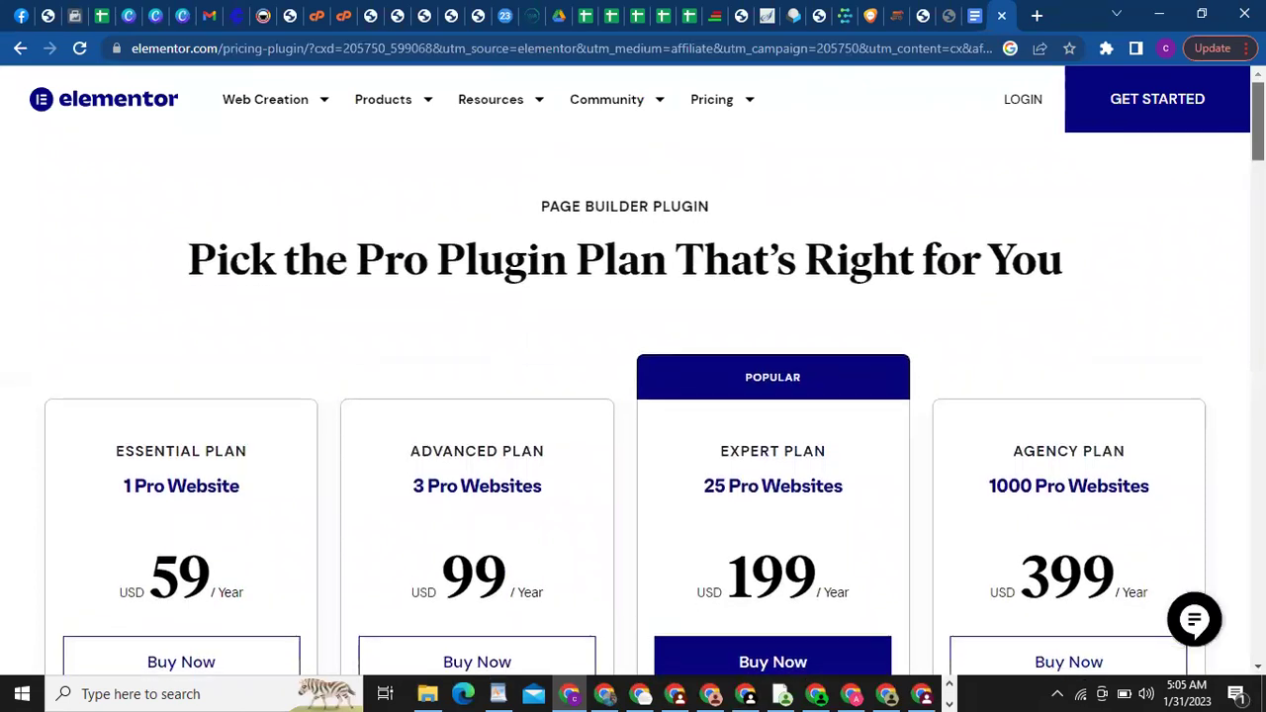
{"action": "scroll", "coordinate": [1257, 118], "scroll_direction": "down", "scroll_amount": 1}
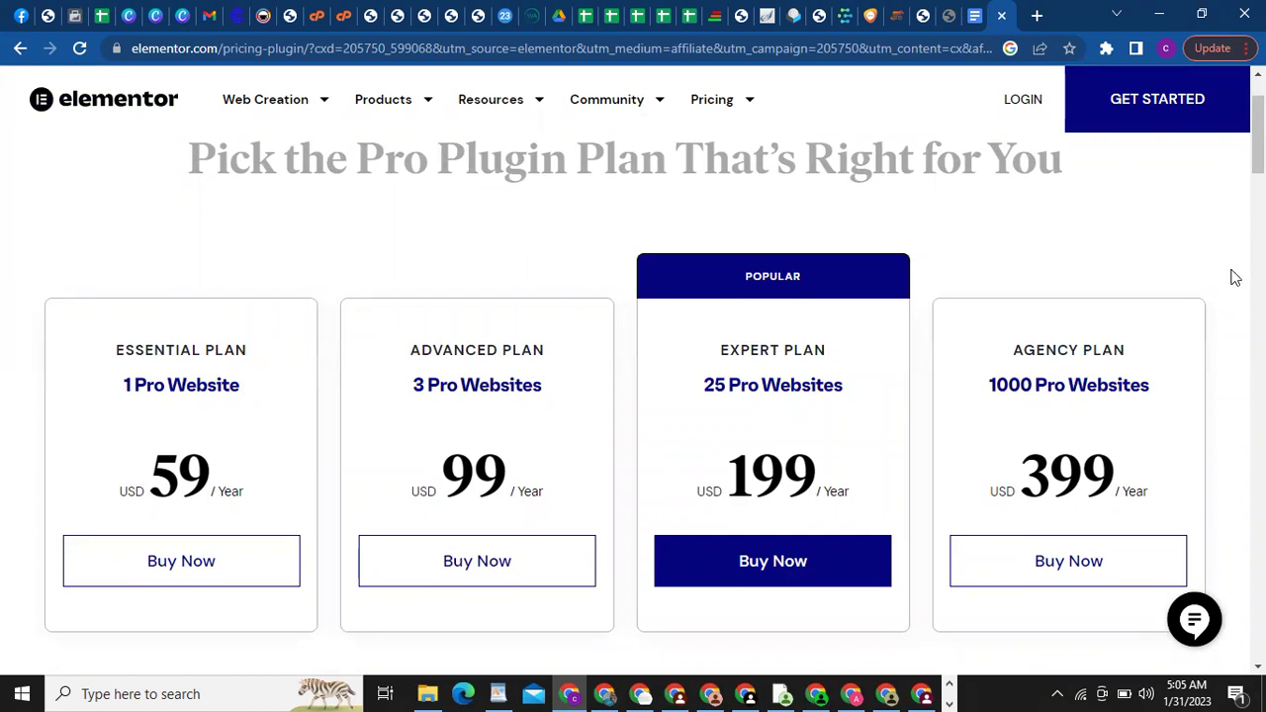
{"action": "scroll", "coordinate": [634, 396], "scroll_direction": "down", "scroll_amount": 10}
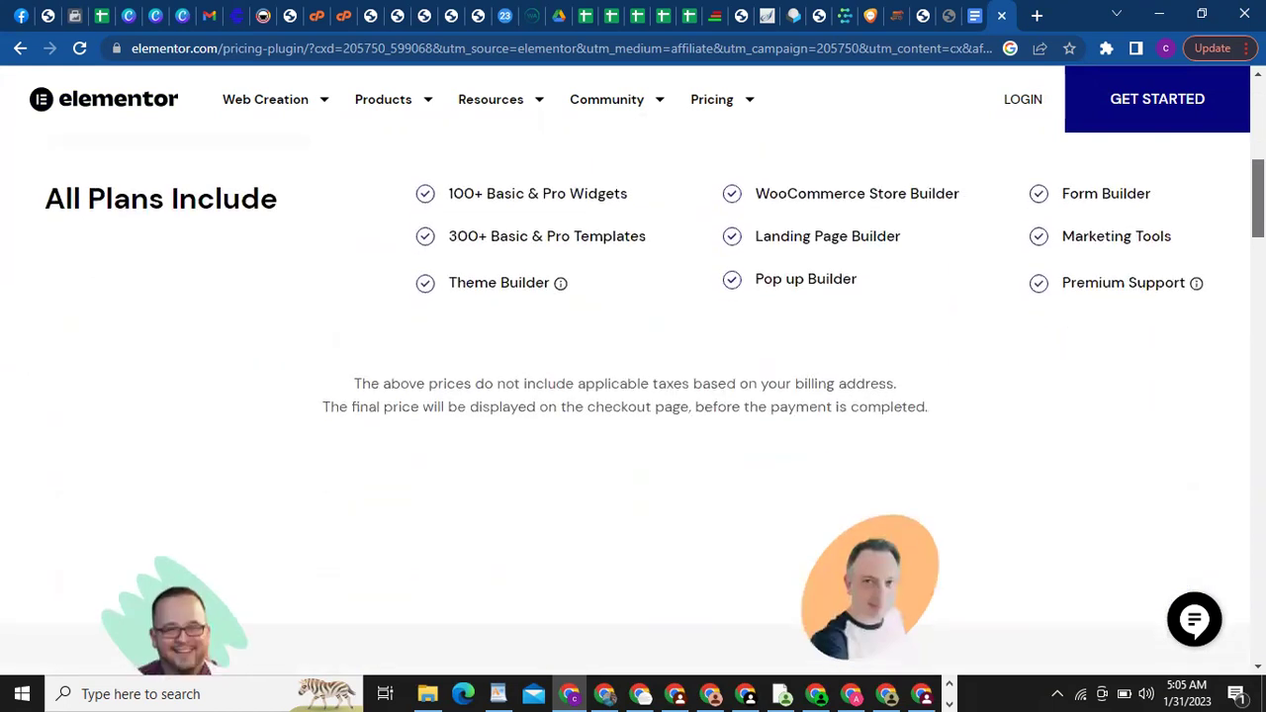
{"action": "scroll", "coordinate": [633, 396], "scroll_direction": "down", "scroll_amount": 7}
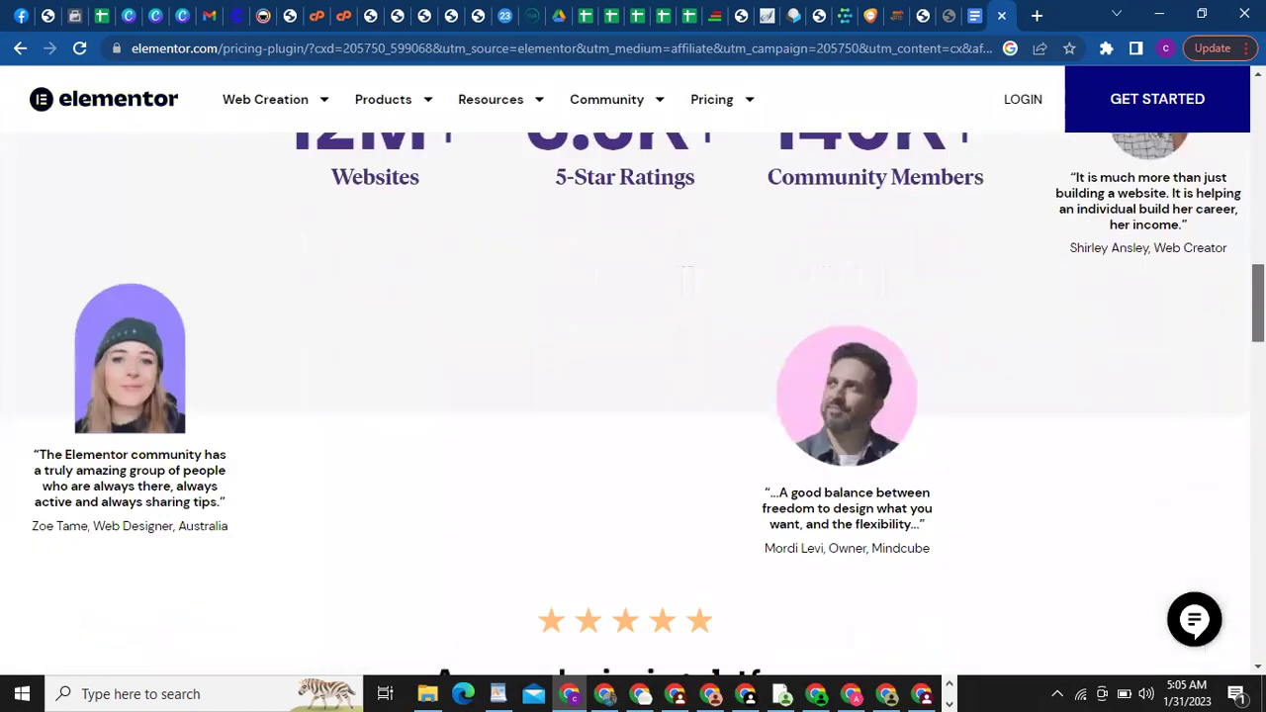
{"action": "scroll", "coordinate": [633, 396], "scroll_direction": "down", "scroll_amount": 4}
{"action": "scroll", "coordinate": [634, 396], "scroll_direction": "up", "scroll_amount": 15}
{"action": "scroll", "coordinate": [634, 396], "scroll_direction": "up", "scroll_amount": 5}
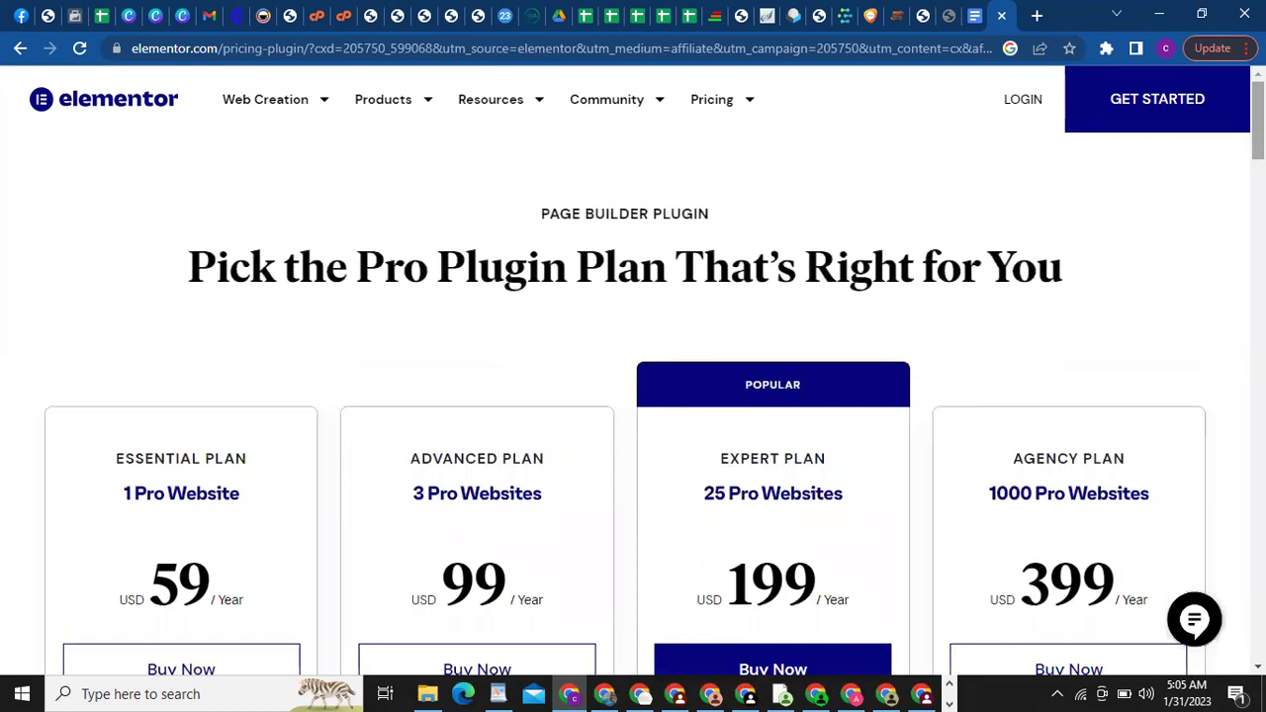
{"action": "scroll", "coordinate": [633, 396], "scroll_direction": "down", "scroll_amount": 1}
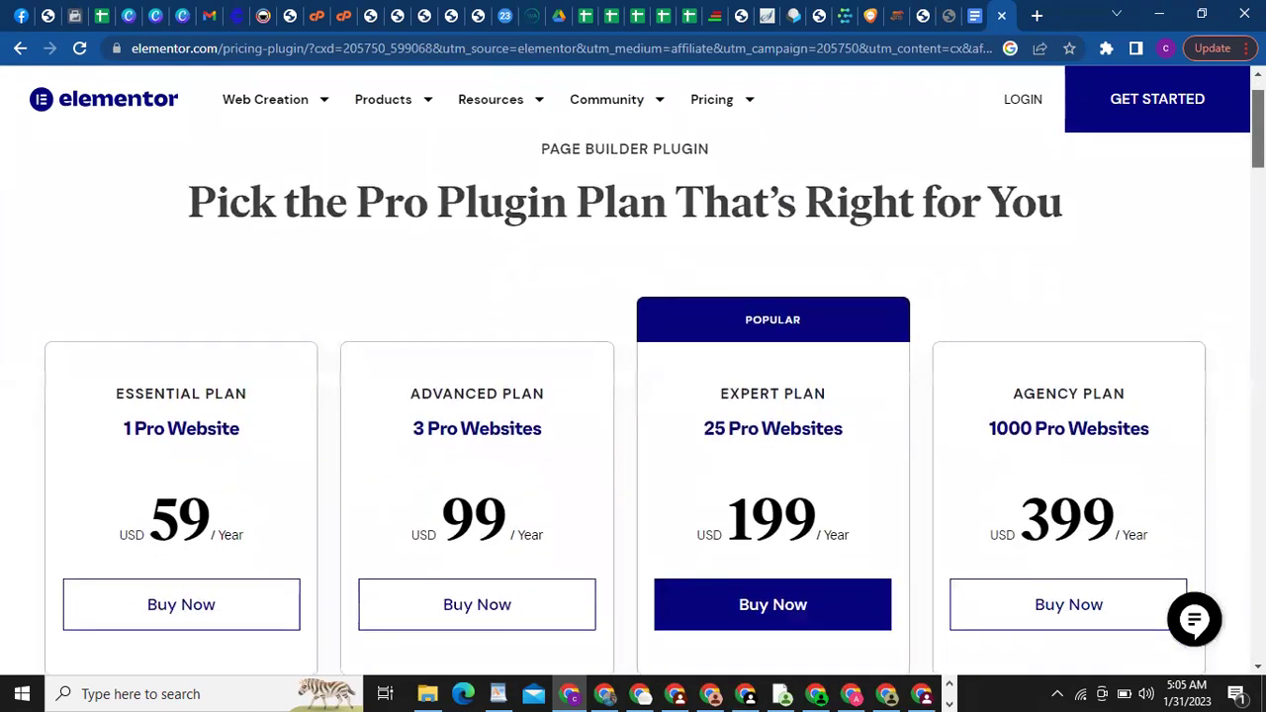
{"action": "scroll", "coordinate": [634, 396], "scroll_direction": "down", "scroll_amount": 2}
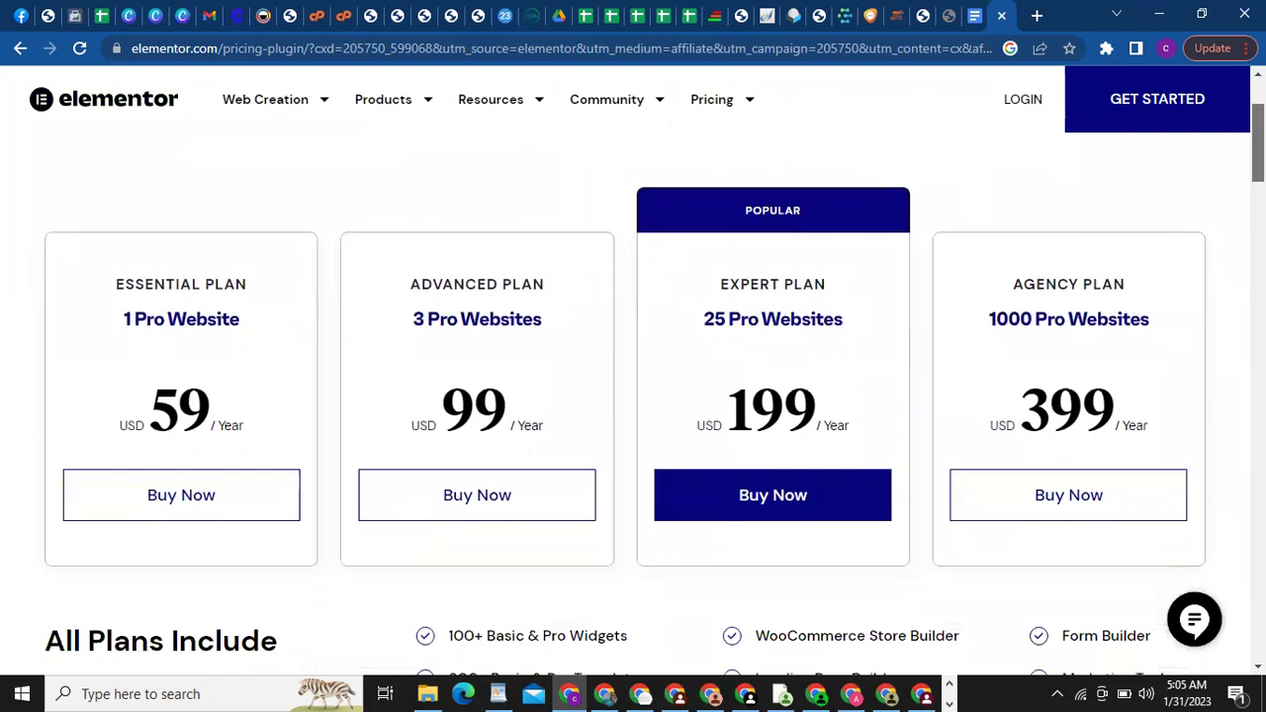
{"action": "scroll", "coordinate": [633, 396], "scroll_direction": "down", "scroll_amount": 5}
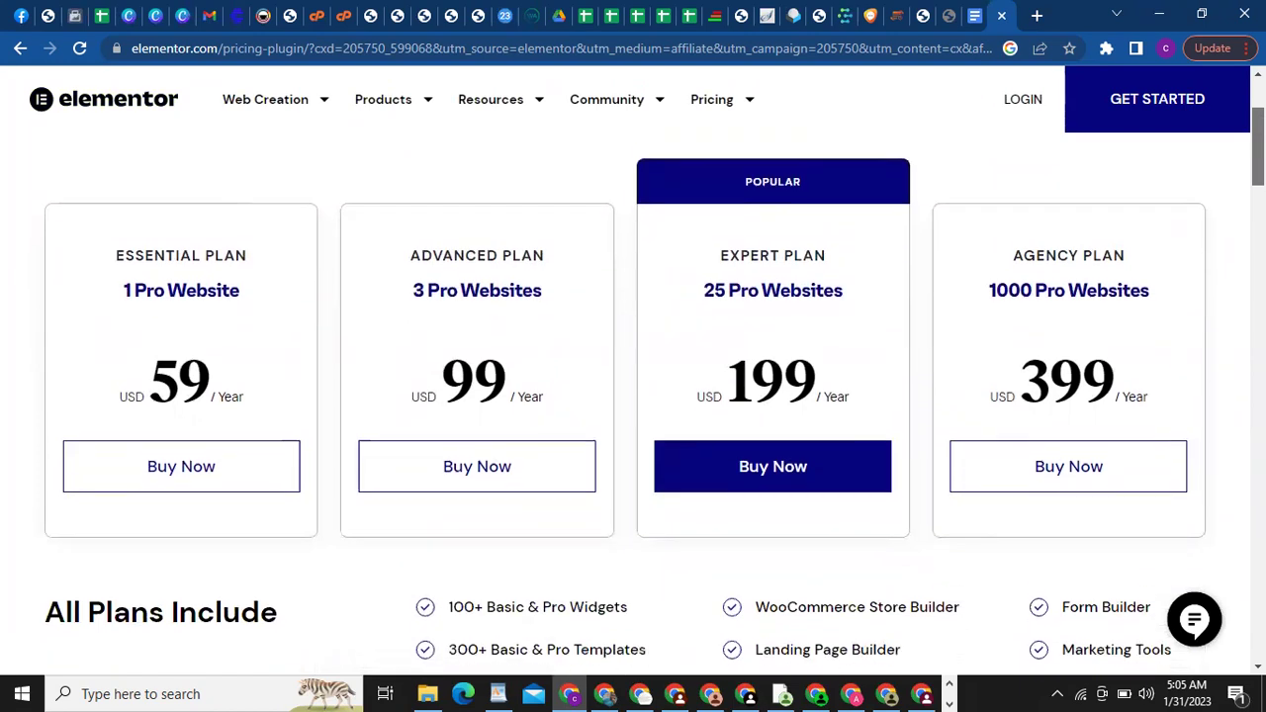
{"action": "scroll", "coordinate": [633, 396], "scroll_direction": "up", "scroll_amount": 5}
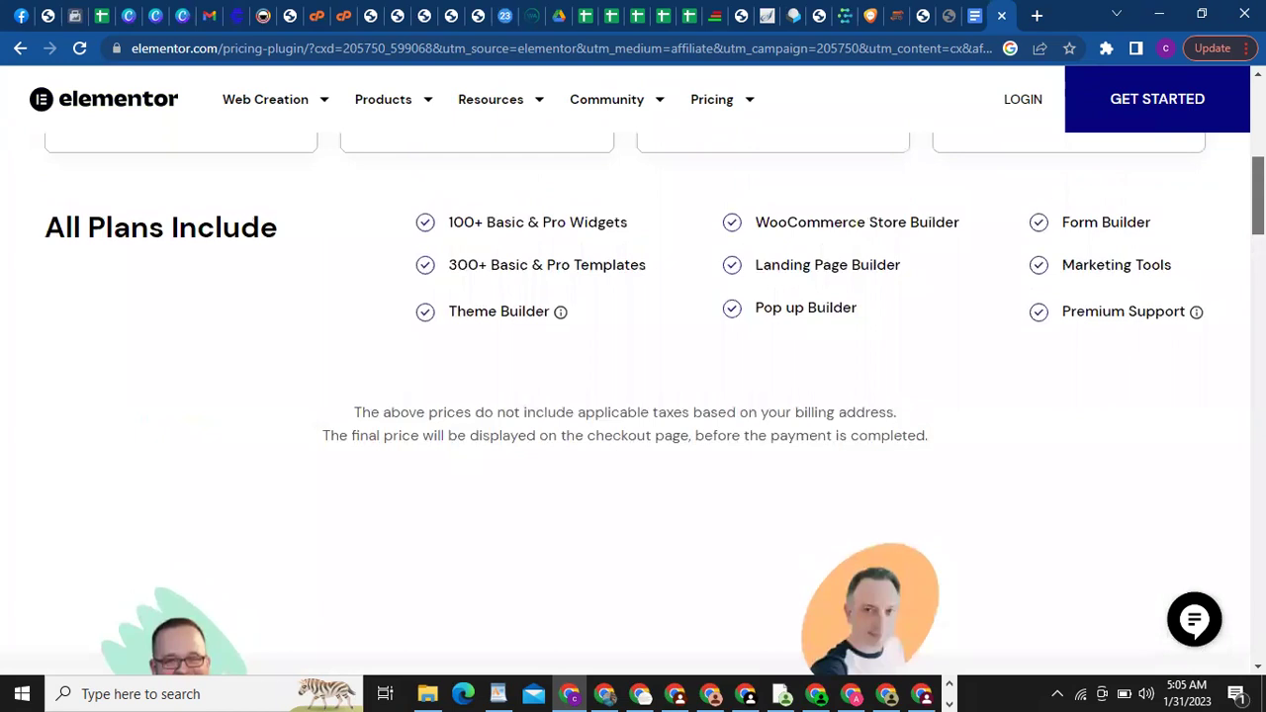
{"action": "scroll", "coordinate": [633, 395], "scroll_direction": "up", "scroll_amount": 2}
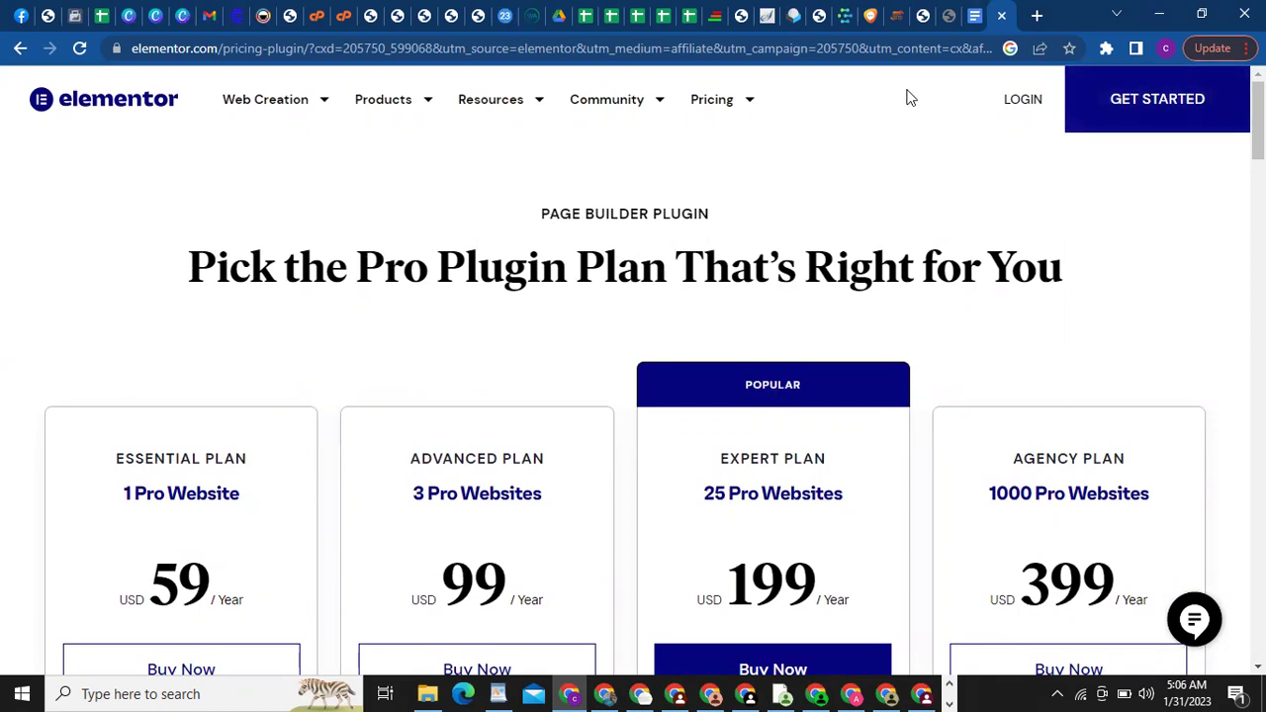
Step: Search the WordPress plugin directory for 'elementor' and install Elementor Website Builder
{"action": "left_click", "coordinate": [437, 23]}
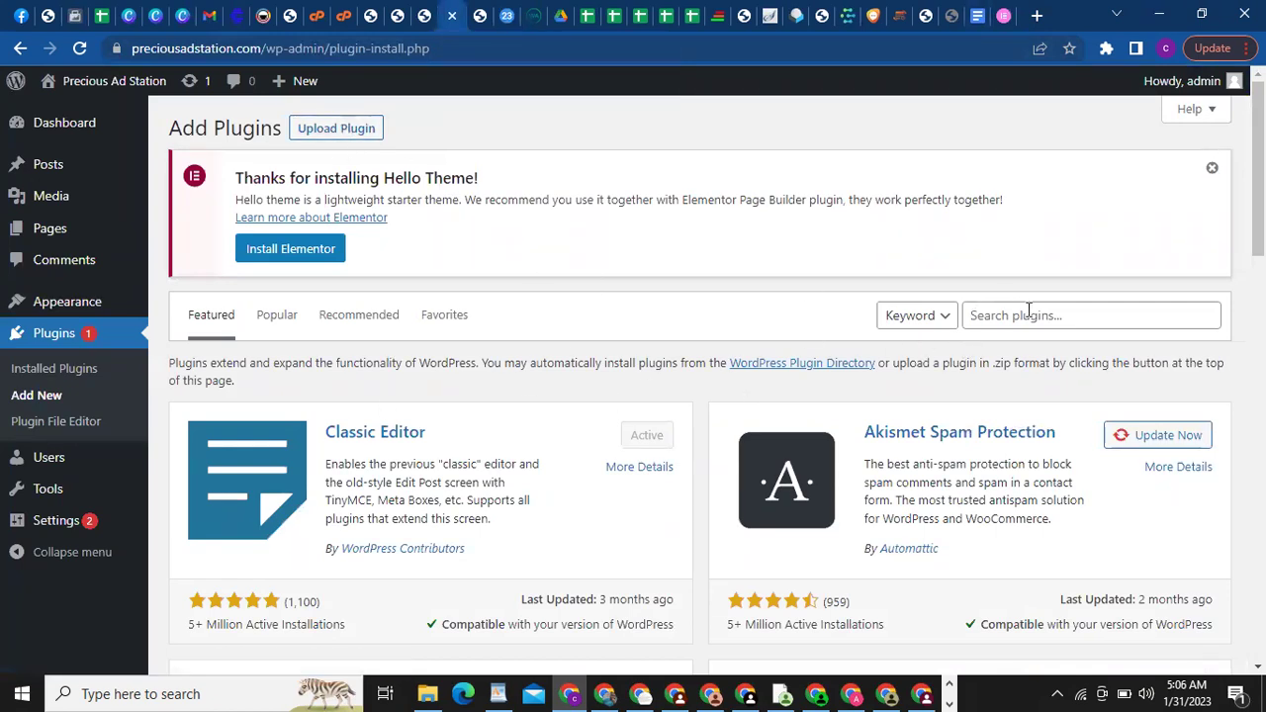
{"action": "left_click", "coordinate": [999, 314]}
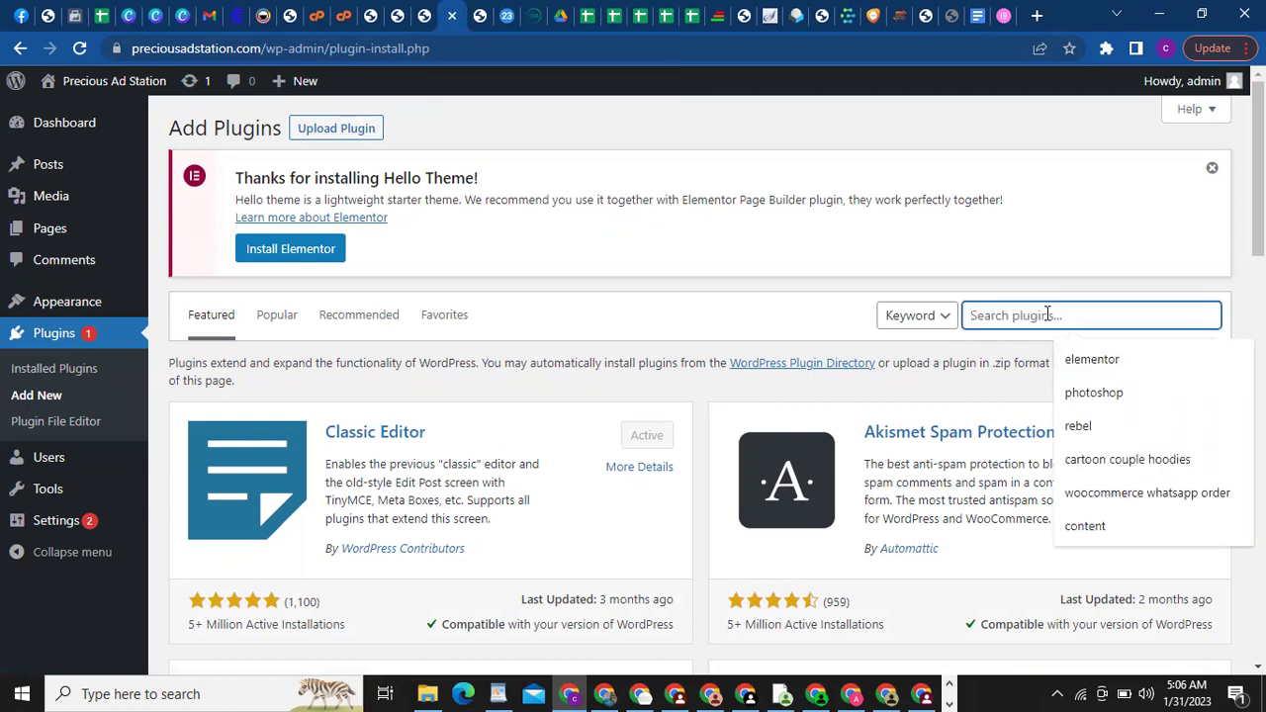
{"action": "type", "text": "elem"}
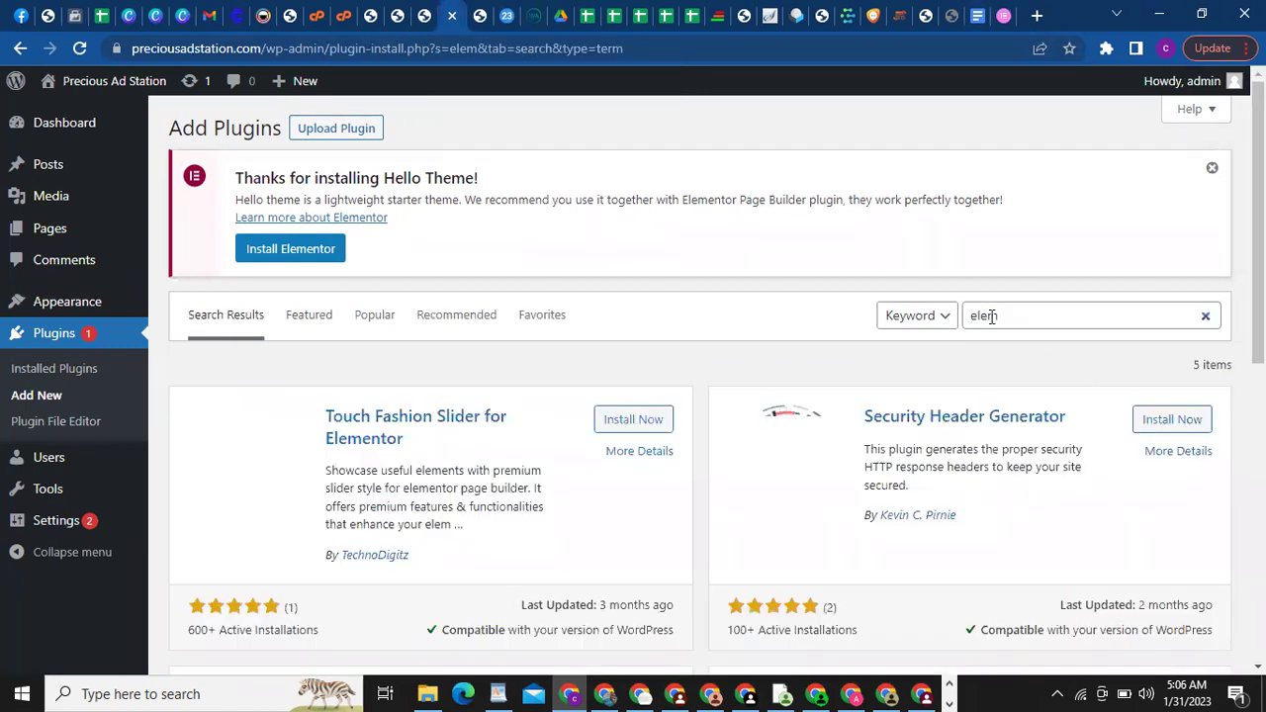
{"action": "left_click", "coordinate": [1000, 316]}
{"action": "type", "text": "entor"}
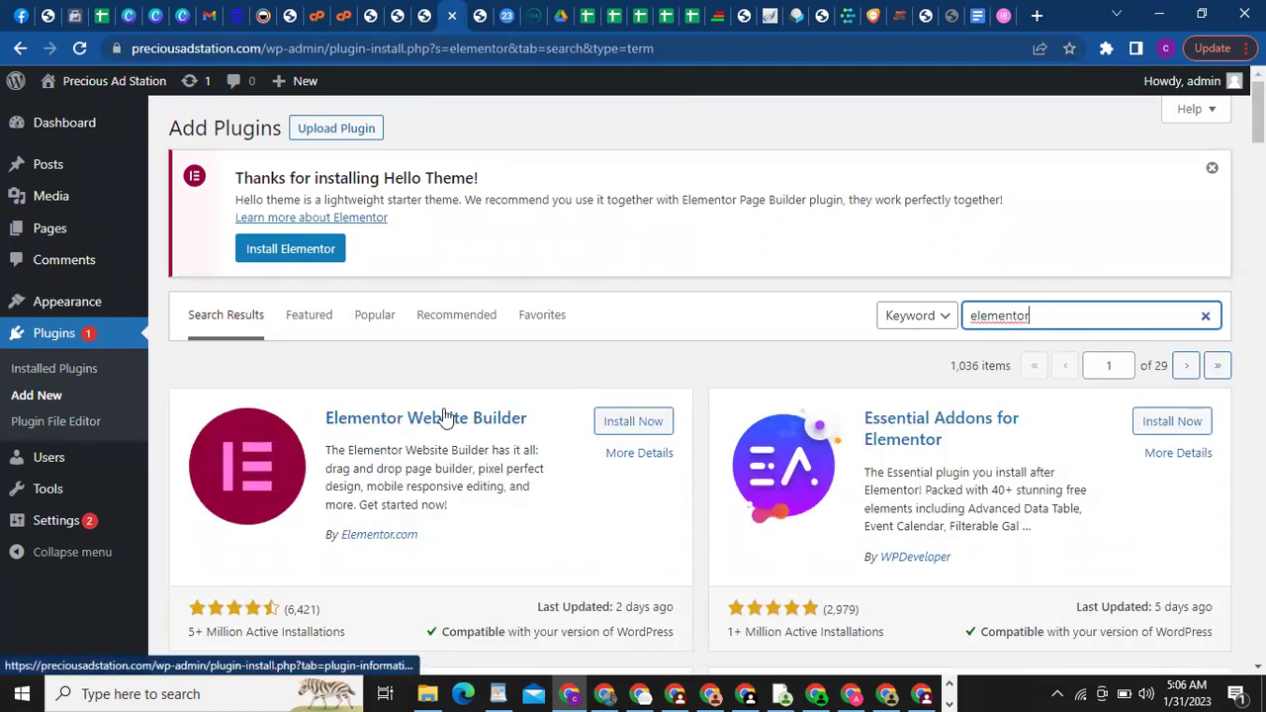
{"action": "left_click", "coordinate": [624, 425]}
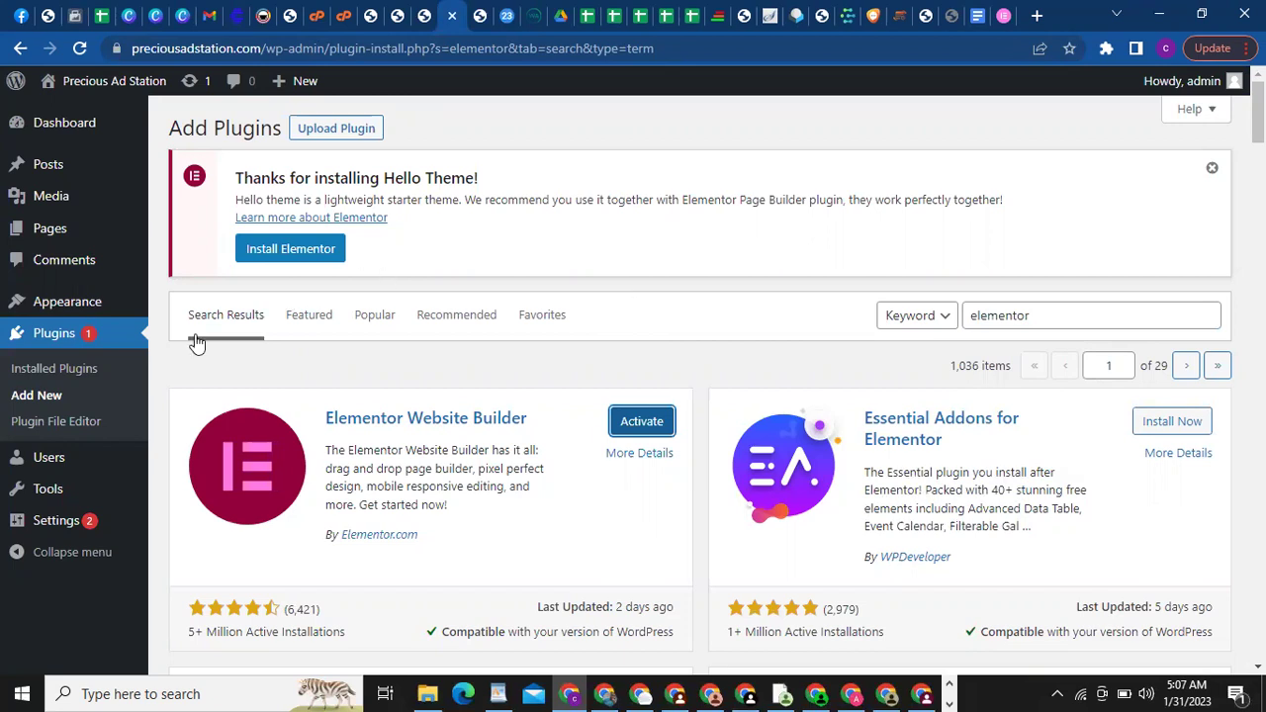
Step: Delete the Elementor plugin from Installed Plugins and confirm, leaving 4 plugins
{"action": "left_click", "coordinate": [60, 379]}
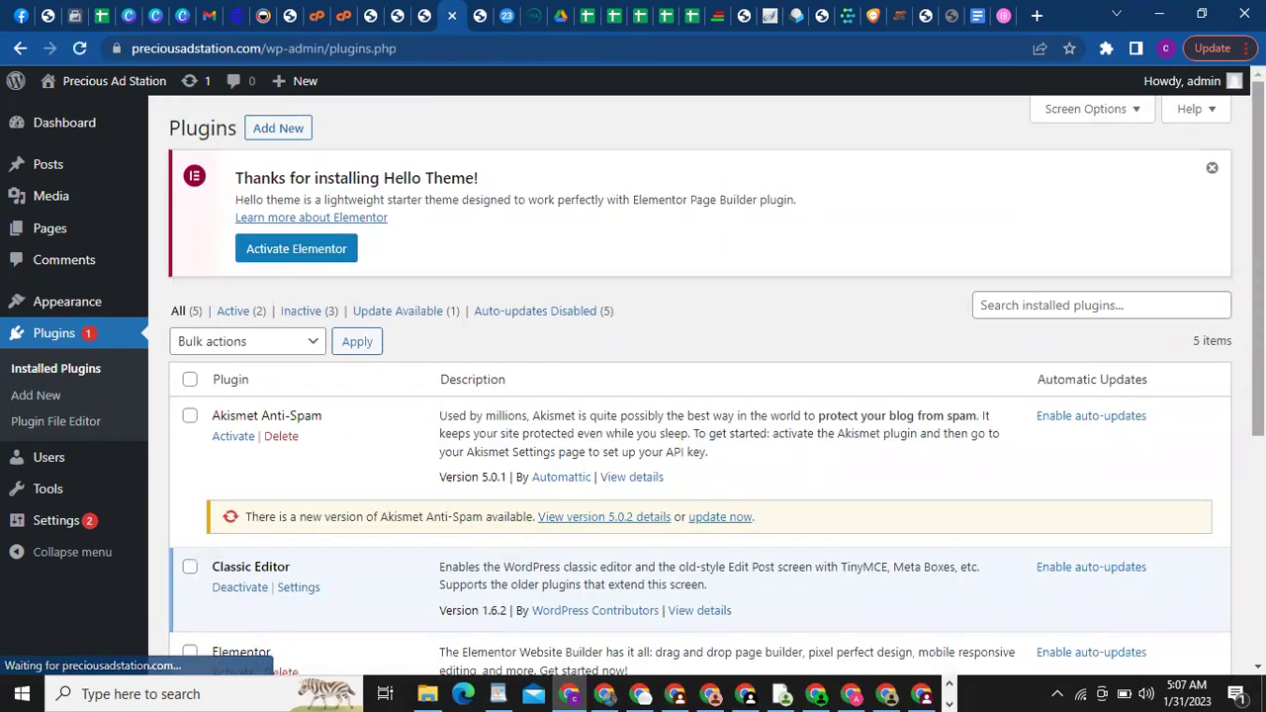
{"action": "scroll", "coordinate": [1136, 445], "scroll_direction": "down", "scroll_amount": 3}
{"action": "scroll", "coordinate": [633, 396], "scroll_direction": "down", "scroll_amount": 1}
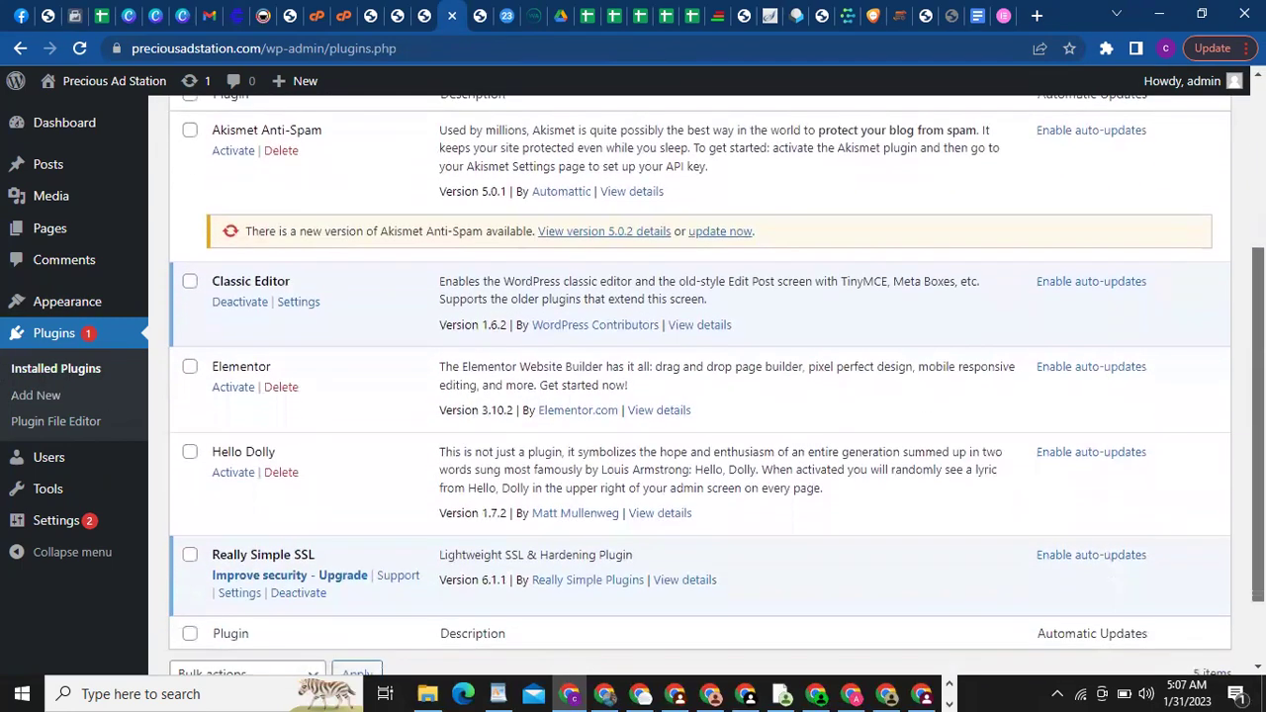
{"action": "left_click", "coordinate": [277, 392]}
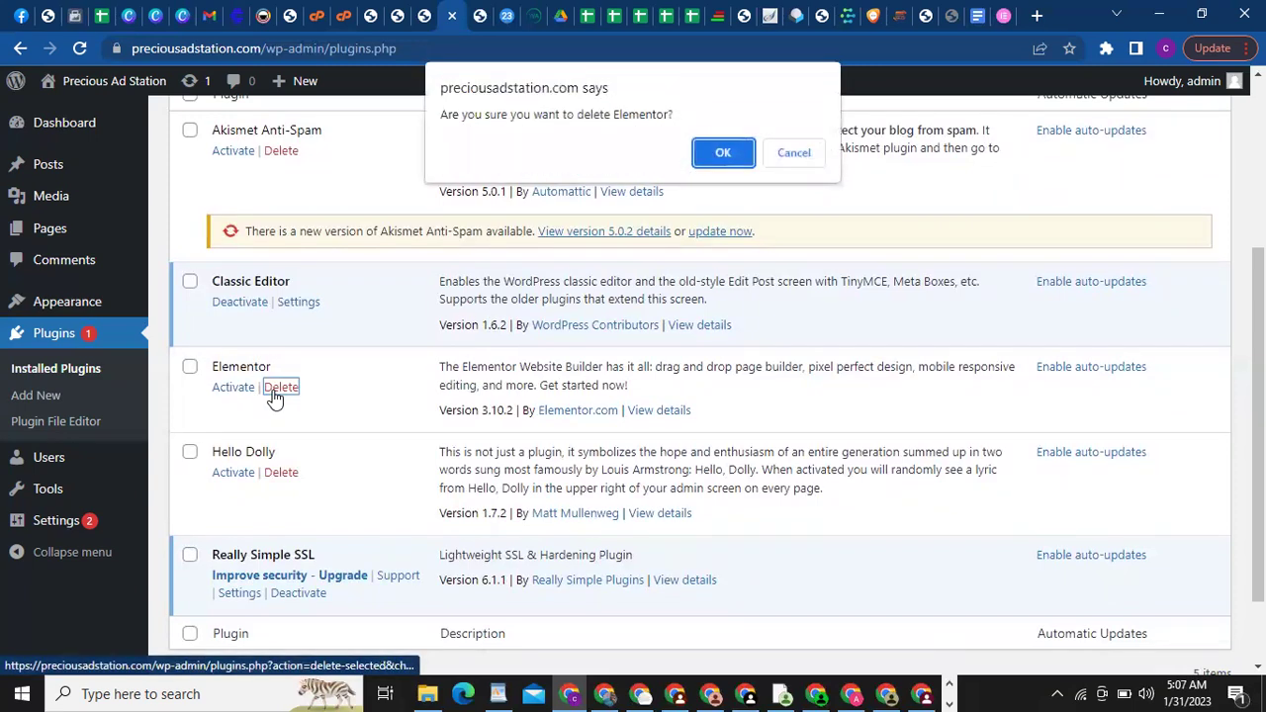
{"action": "left_click", "coordinate": [709, 161]}
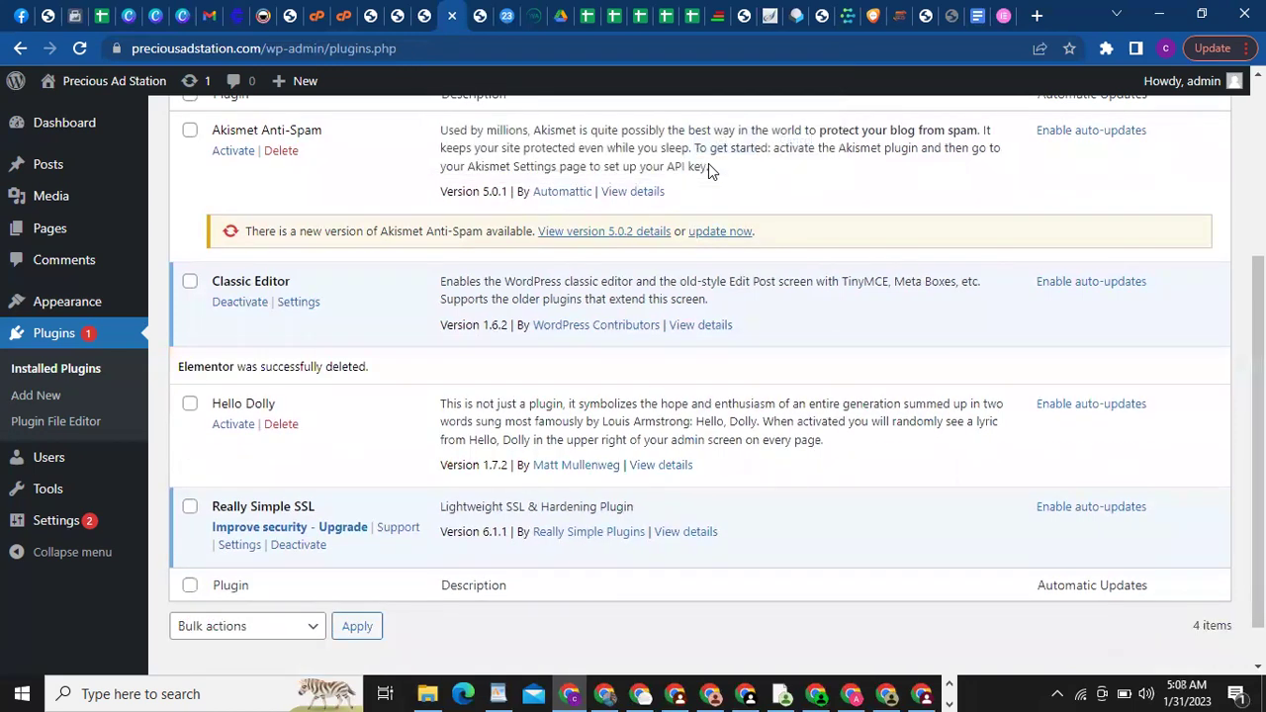
{"action": "scroll", "coordinate": [554, 129], "scroll_direction": "up", "scroll_amount": 3}
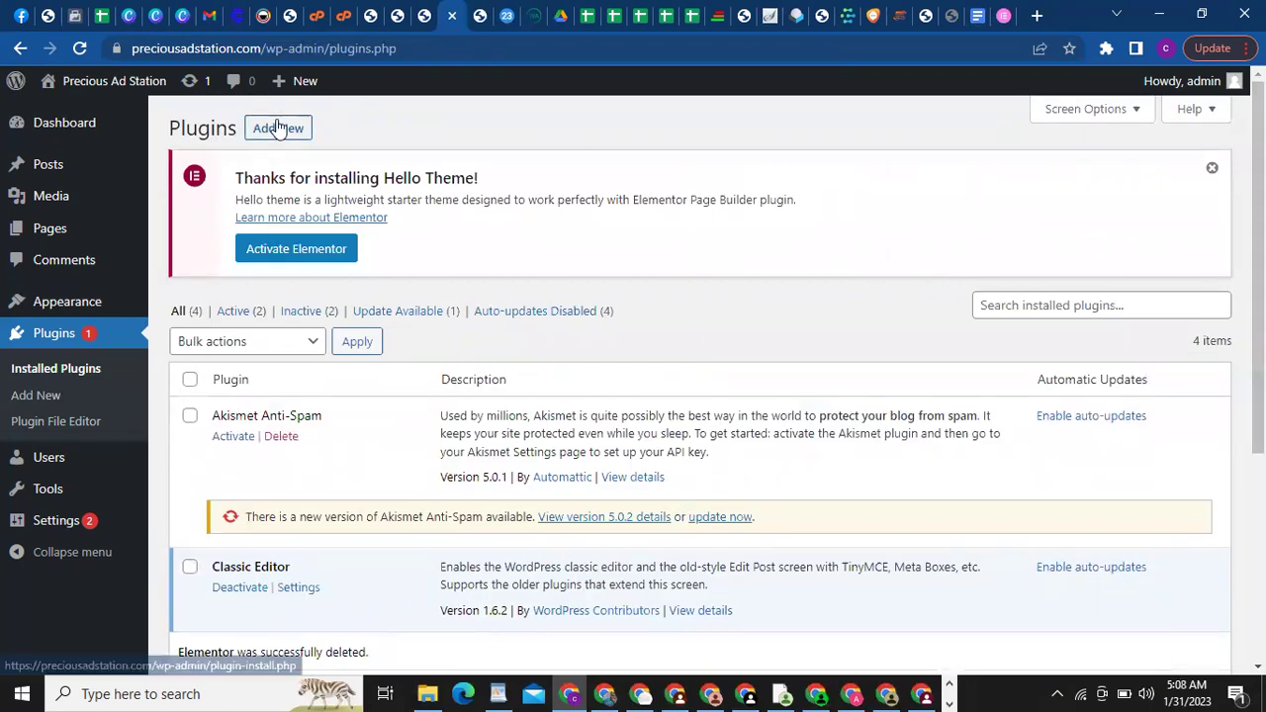
Step: Choose the elementor zip from the elementor-pro_v3.7.3_package folder as the plugin upload
{"action": "left_click", "coordinate": [278, 128]}
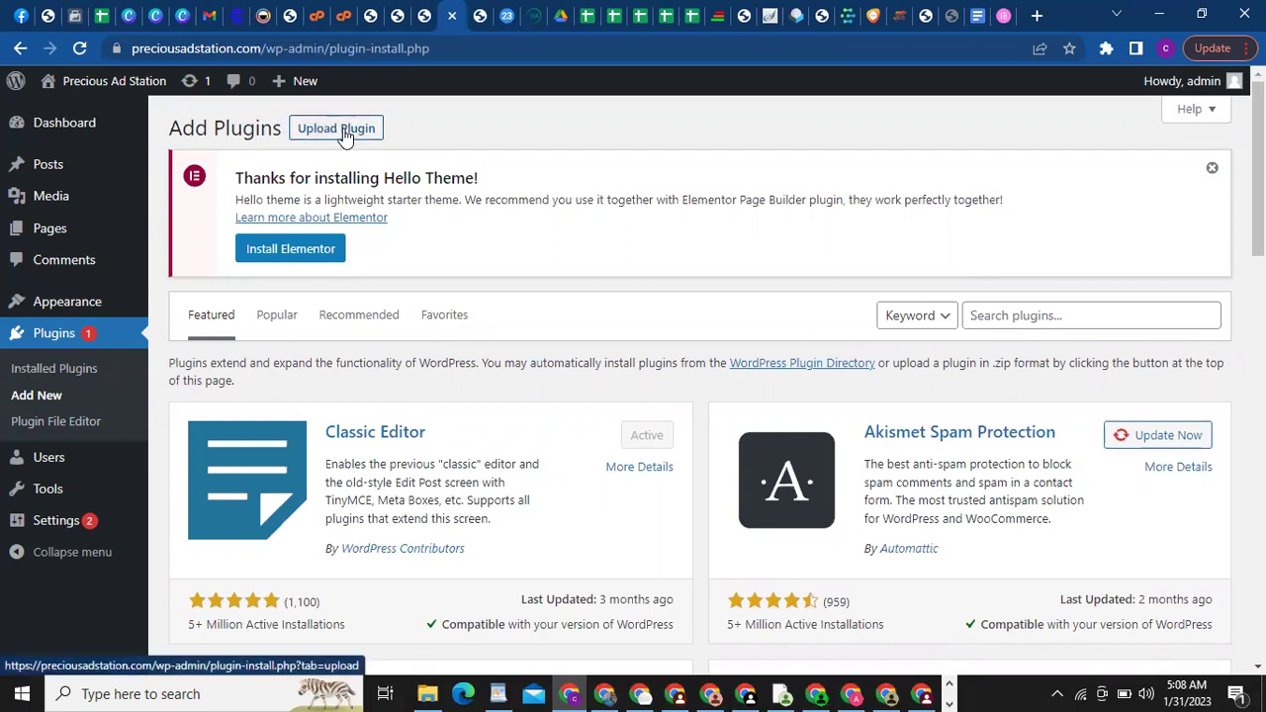
{"action": "left_click", "coordinate": [342, 130]}
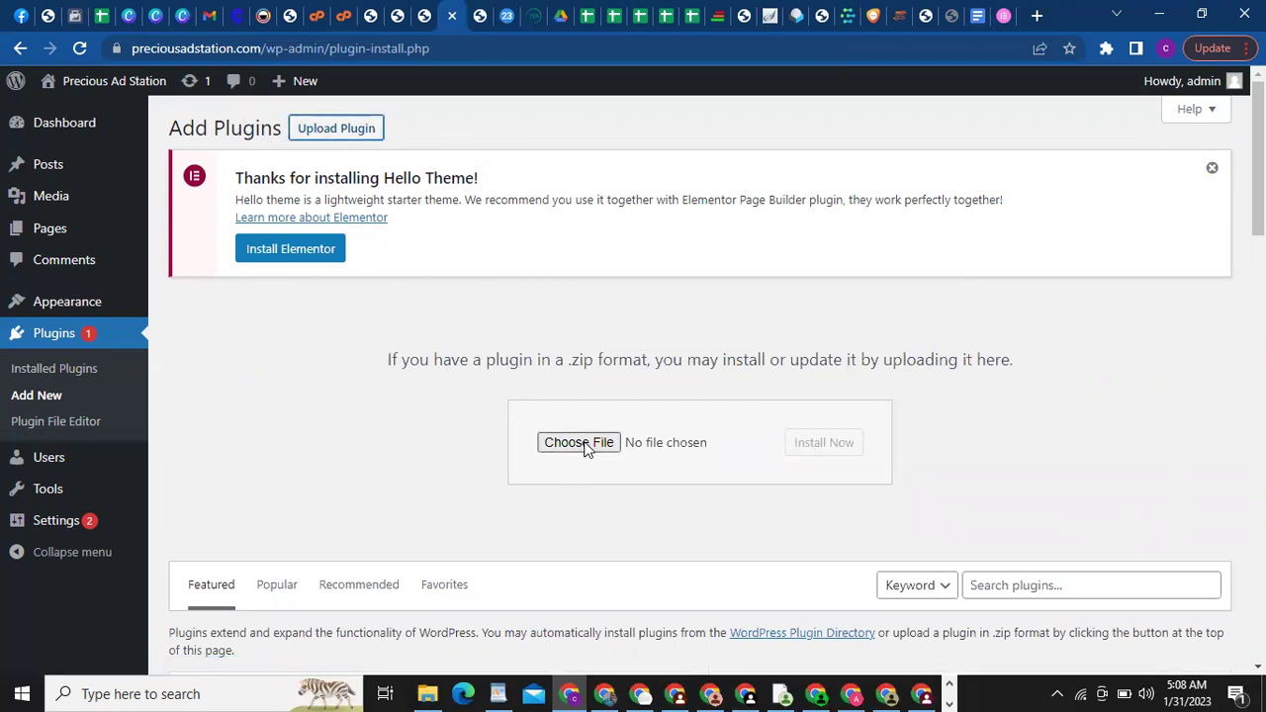
{"action": "left_click", "coordinate": [586, 447]}
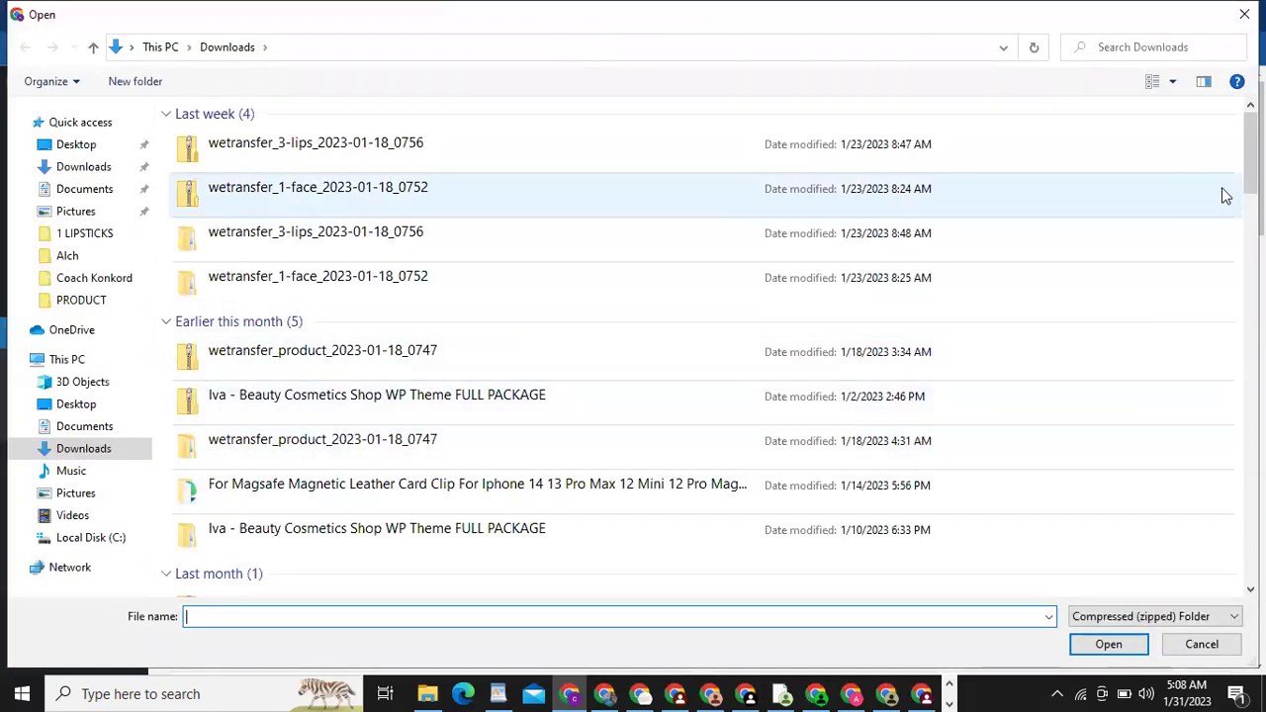
{"action": "scroll", "coordinate": [1222, 187], "scroll_direction": "down", "scroll_amount": 8}
{"action": "scroll", "coordinate": [1222, 187], "scroll_direction": "down", "scroll_amount": 10}
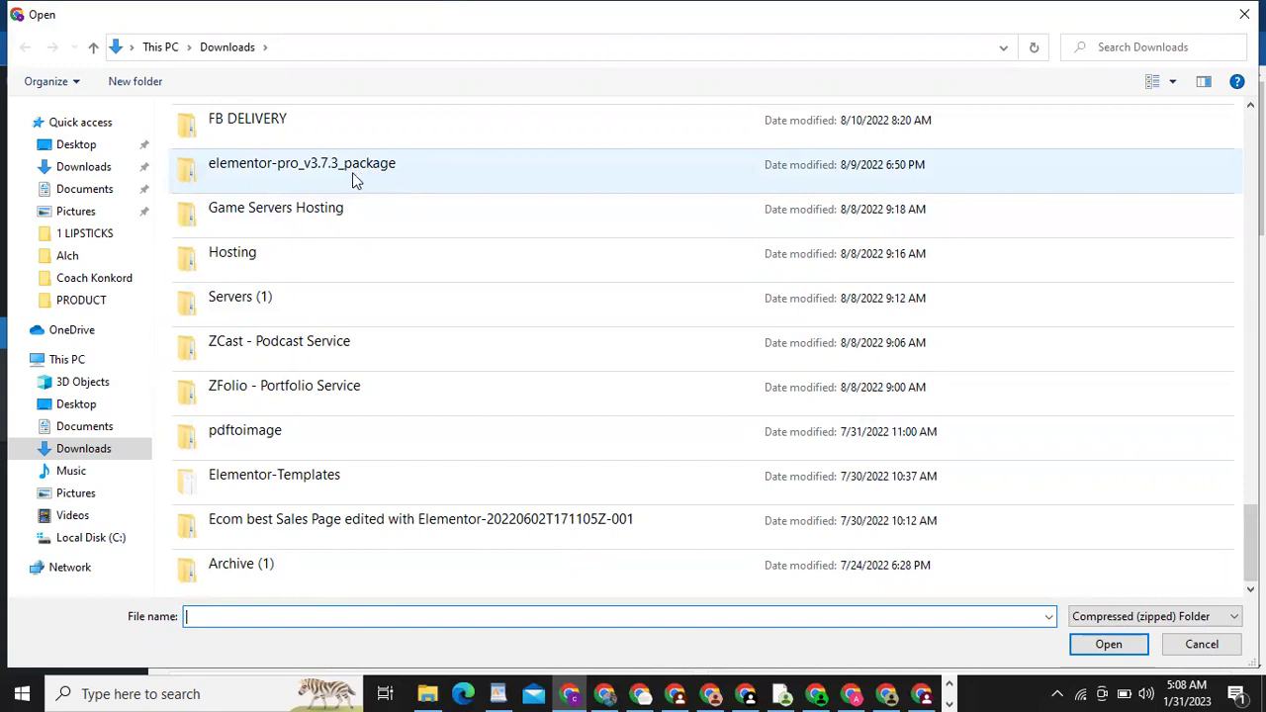
{"action": "double_click", "coordinate": [357, 178]}
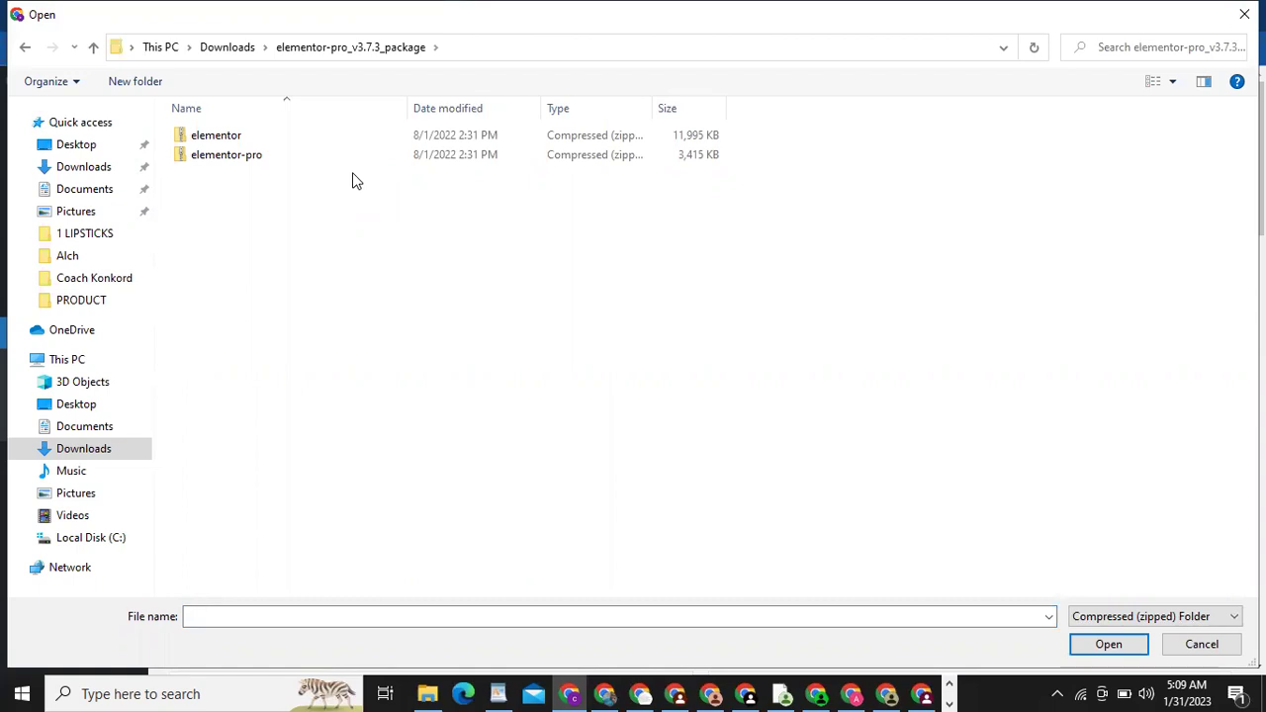
{"action": "left_click", "coordinate": [226, 138]}
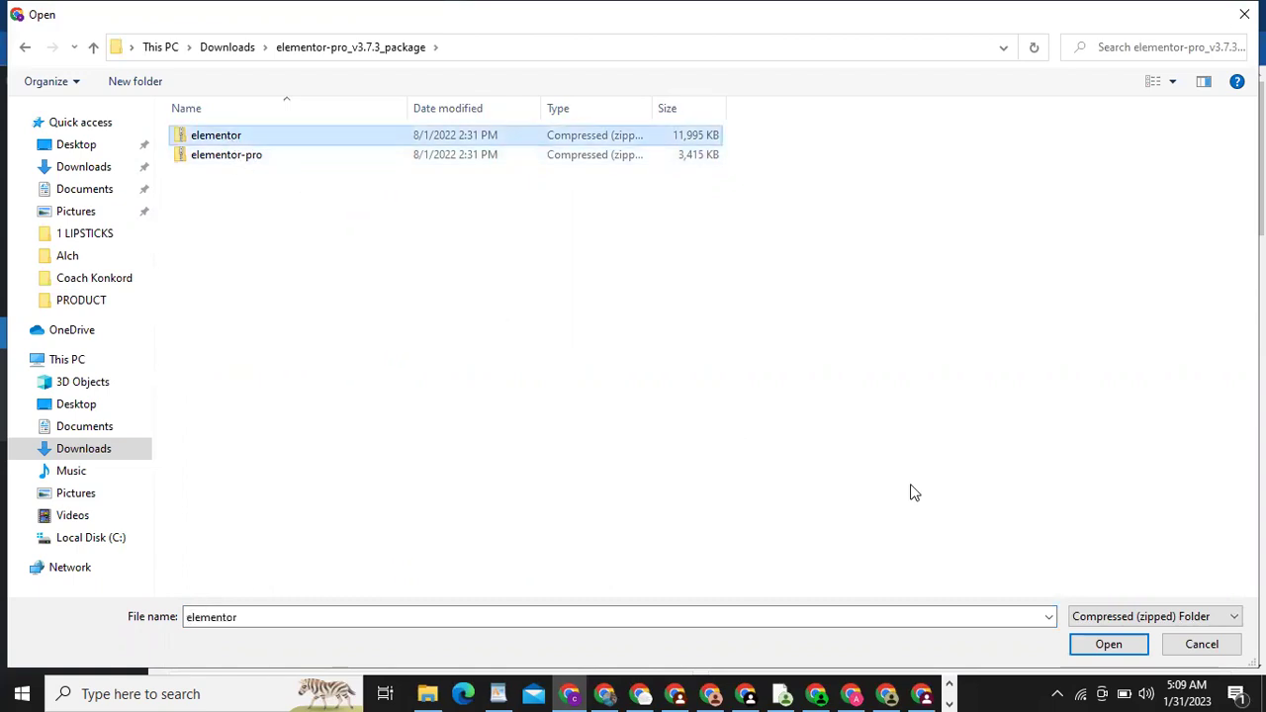
{"action": "left_click", "coordinate": [1105, 645]}
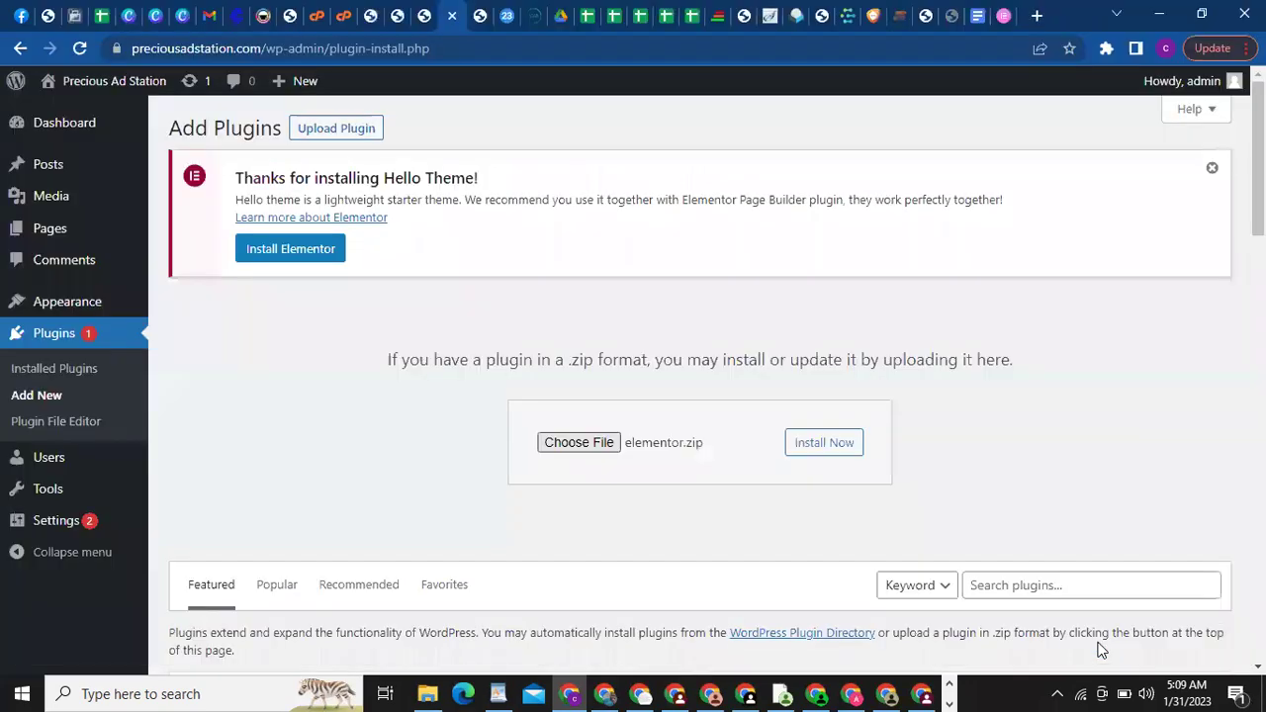
Step: Install the plugin from the chosen elementor.zip file
{"action": "left_click", "coordinate": [833, 446]}
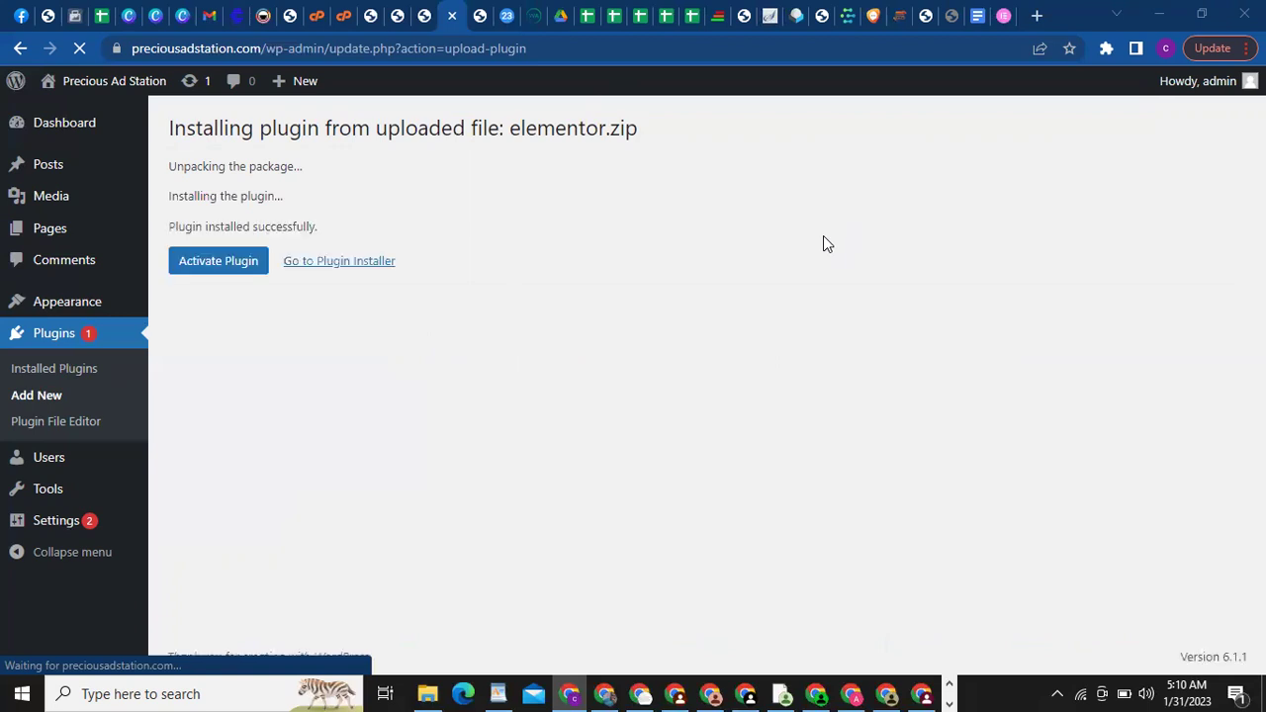
Step: Activate the newly installed Elementor plugin from the installation result page
{"action": "left_click", "coordinate": [222, 262]}
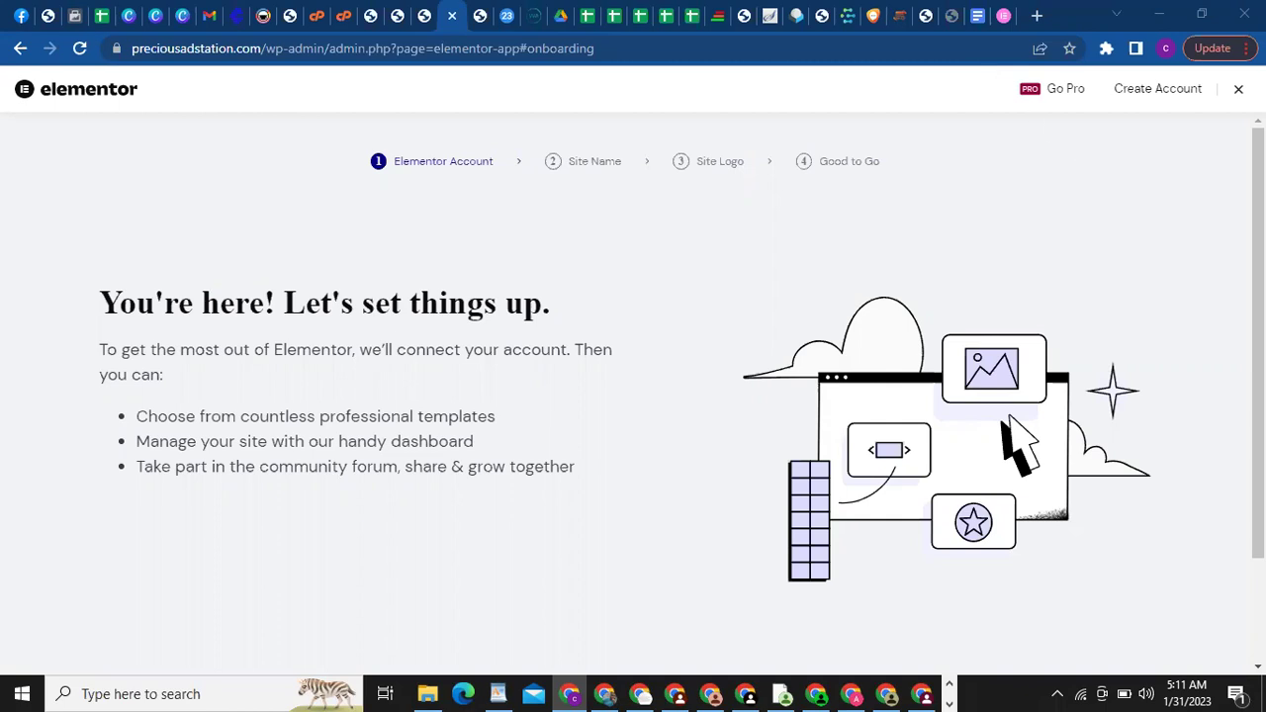
Step: Skip connecting an Elementor account and keep the site name Precious Ad Station
{"action": "scroll", "coordinate": [1257, 395], "scroll_direction": "down", "scroll_amount": 2}
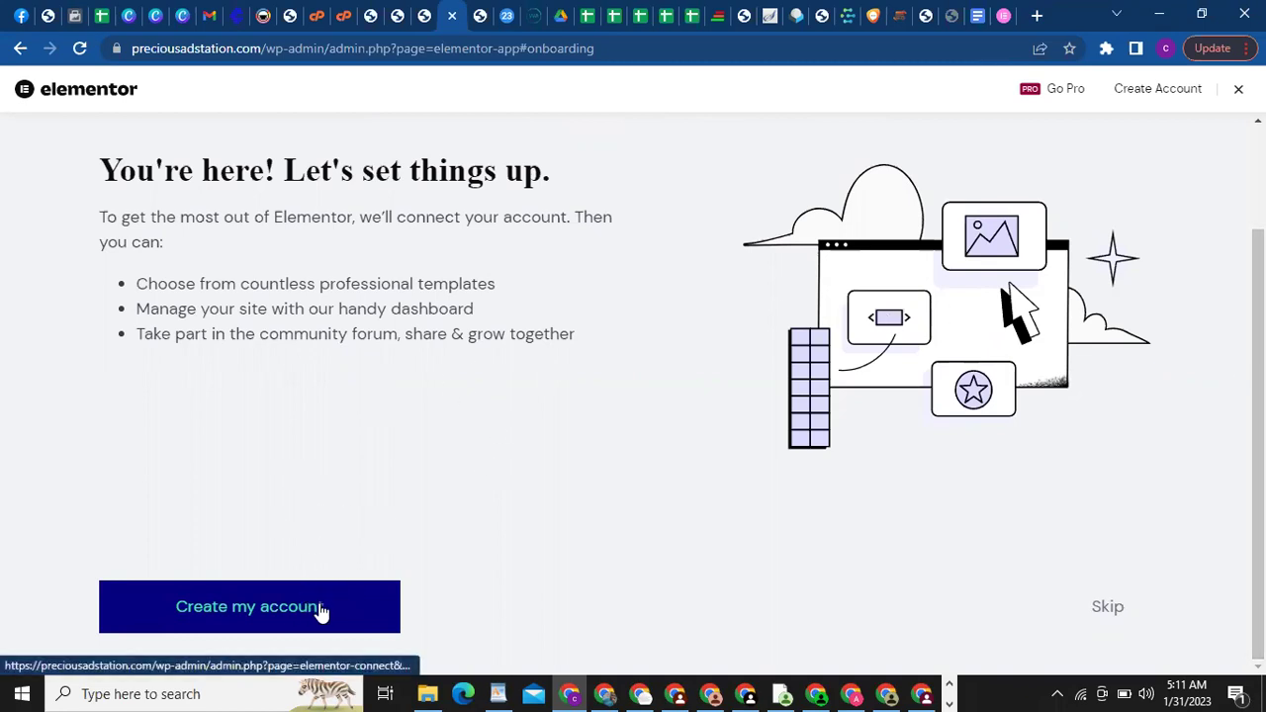
{"action": "left_click", "coordinate": [1110, 611]}
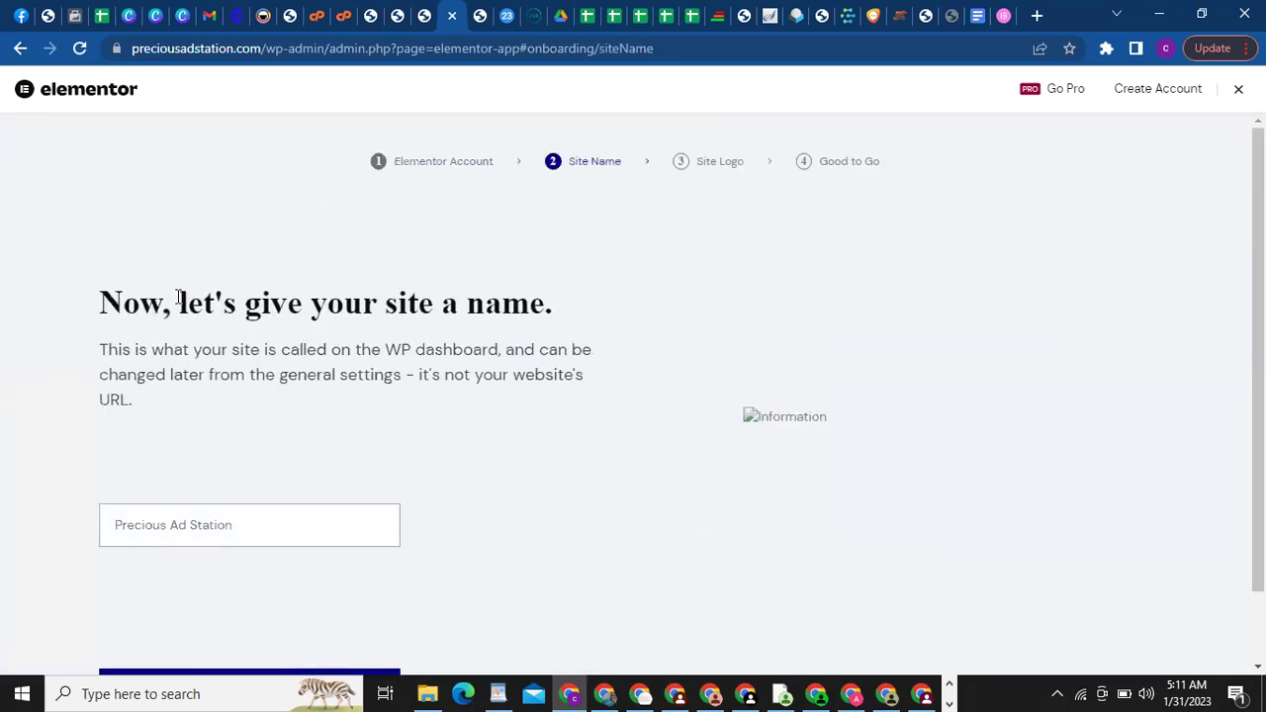
{"action": "left_click", "coordinate": [232, 530]}
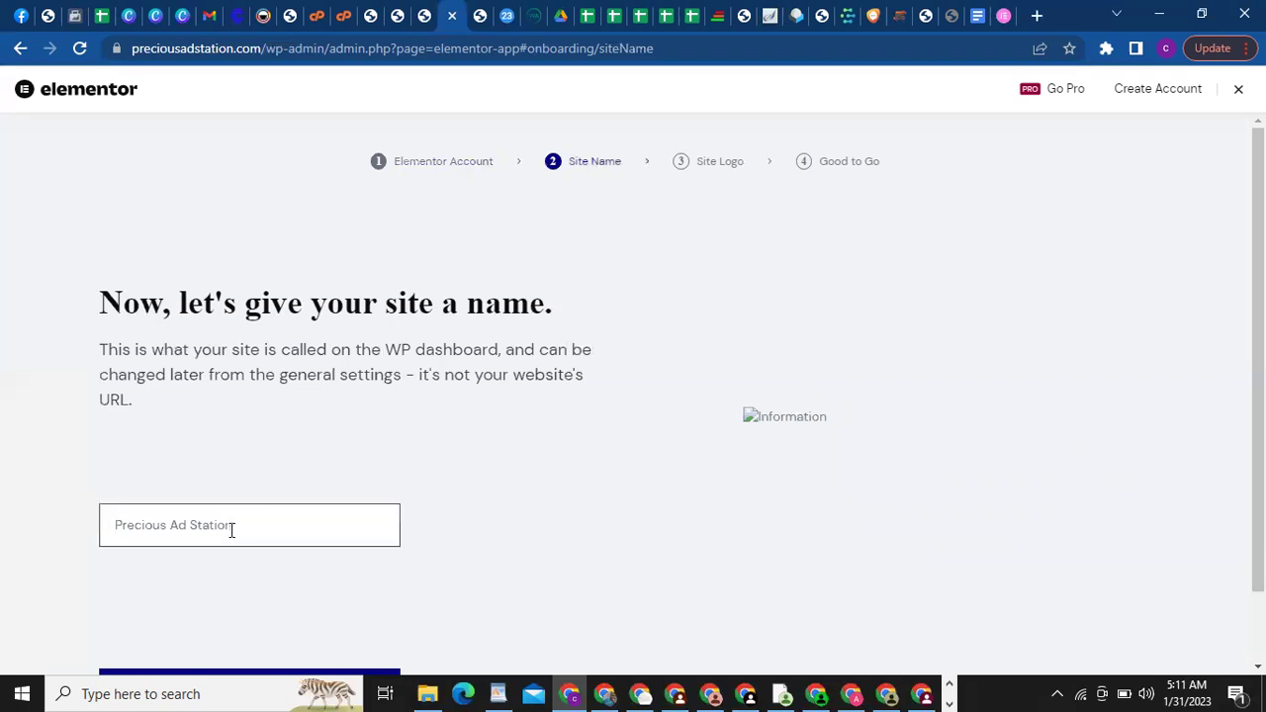
{"action": "left_click", "coordinate": [543, 505]}
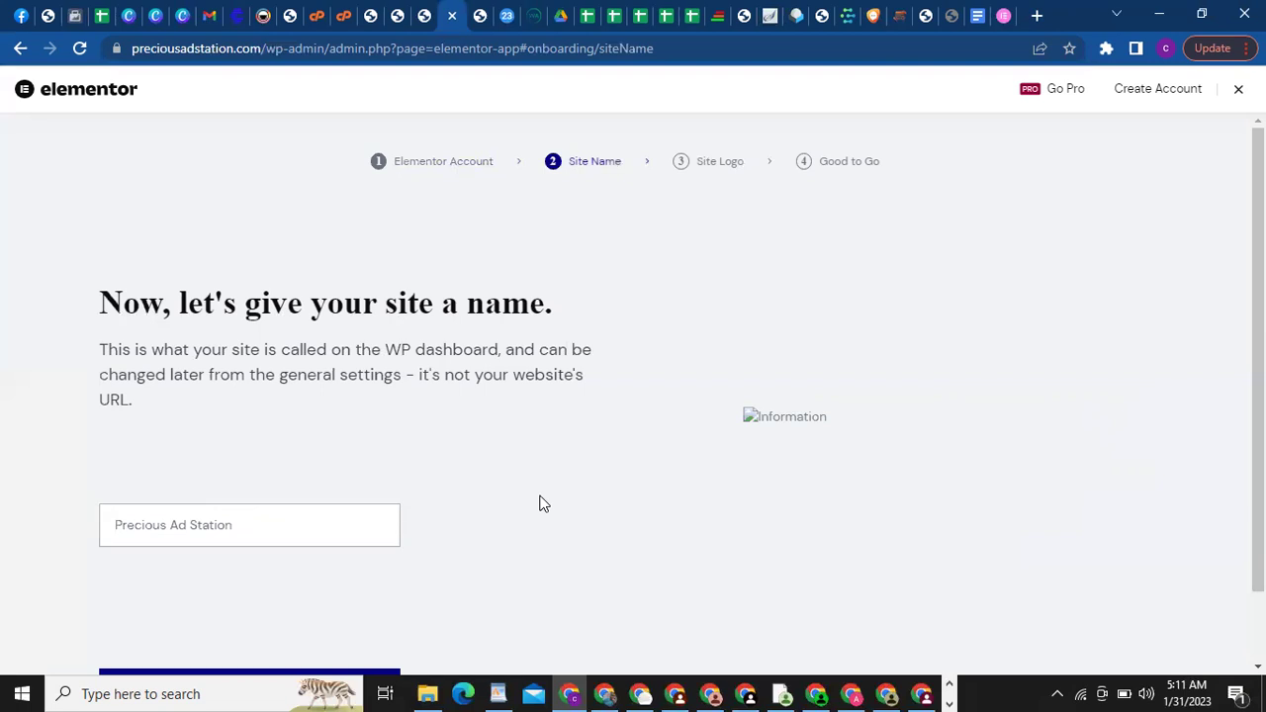
{"action": "scroll", "coordinate": [1258, 396], "scroll_direction": "down", "scroll_amount": 1}
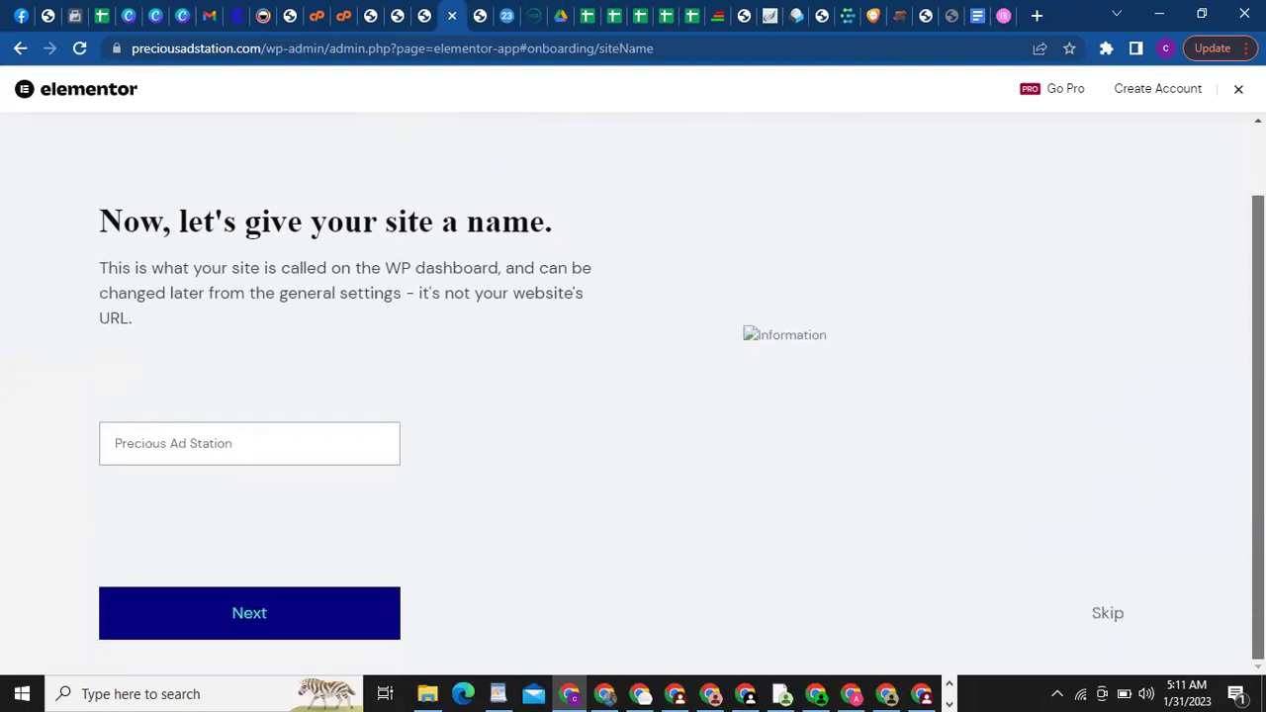
{"action": "left_click", "coordinate": [307, 628]}
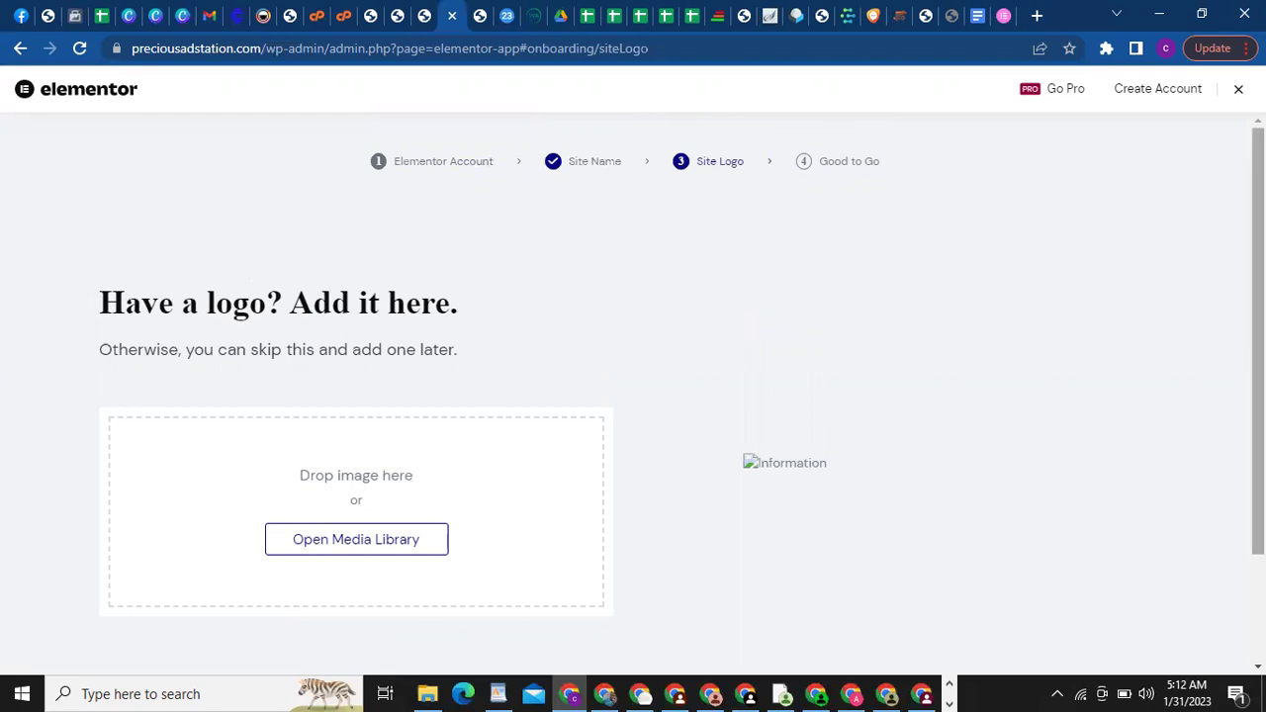
Step: Skip the site logo step and review the final 'That's a wrap!' onboarding page
{"action": "scroll", "coordinate": [633, 396], "scroll_direction": "down", "scroll_amount": 2}
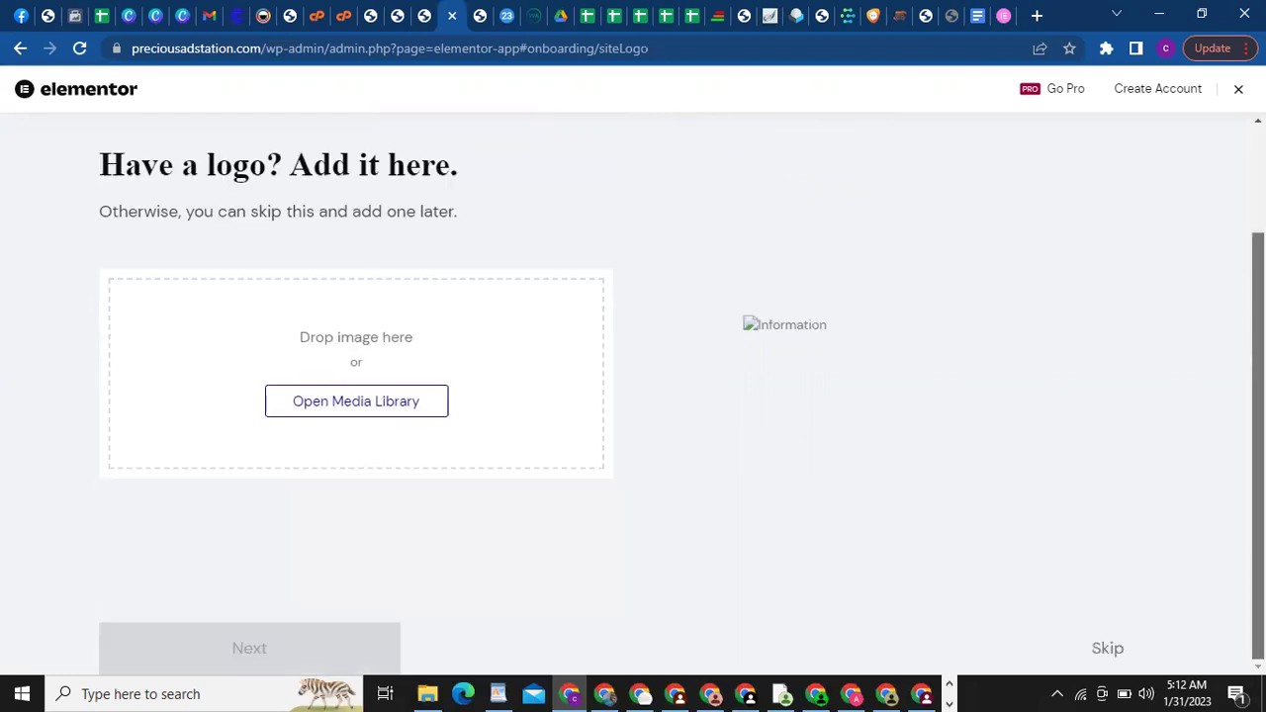
{"action": "left_click", "coordinate": [1113, 658]}
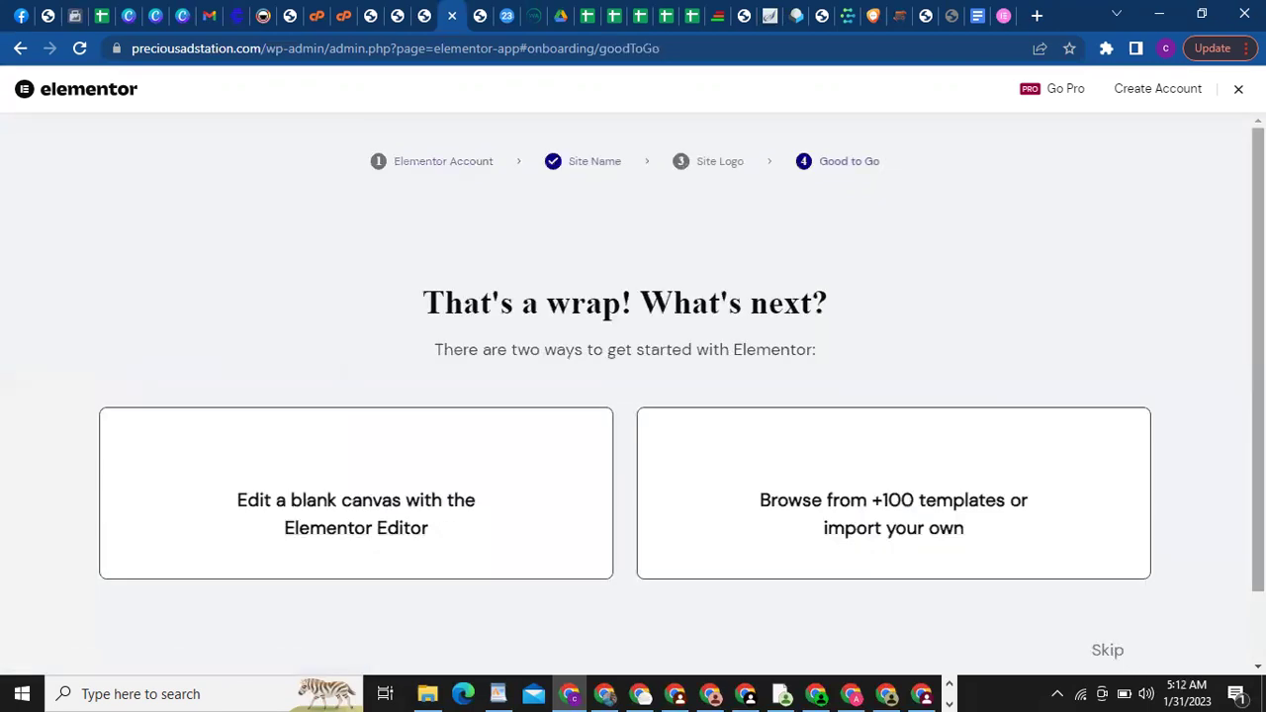
{"action": "scroll", "coordinate": [633, 396], "scroll_direction": "down", "scroll_amount": 2}
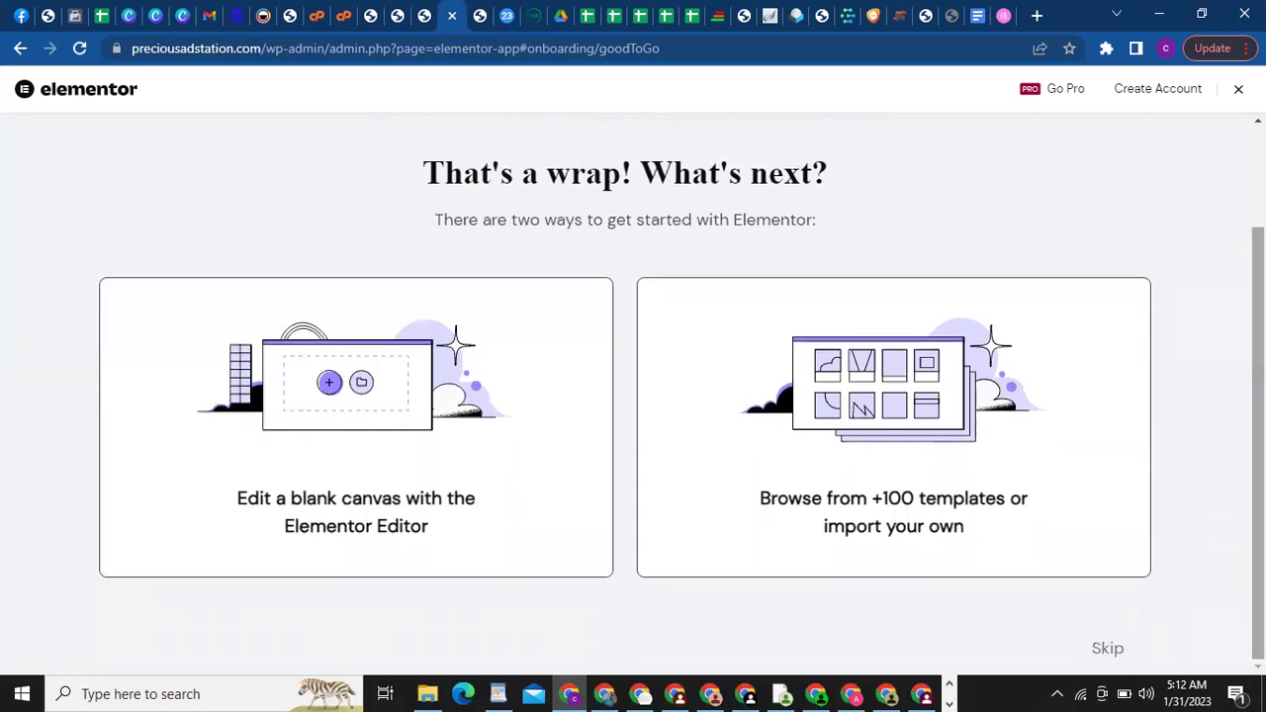
{"action": "scroll", "coordinate": [633, 396], "scroll_direction": "up", "scroll_amount": 2}
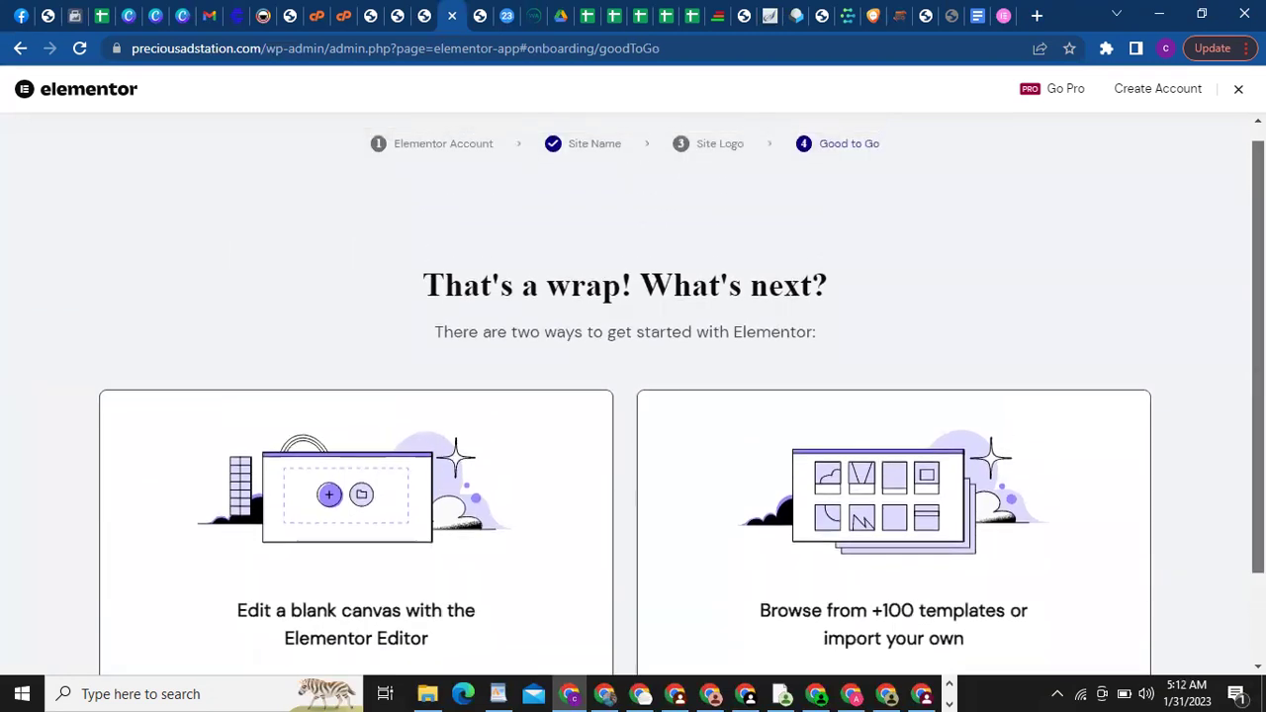
{"action": "scroll", "coordinate": [634, 396], "scroll_direction": "down", "scroll_amount": 2}
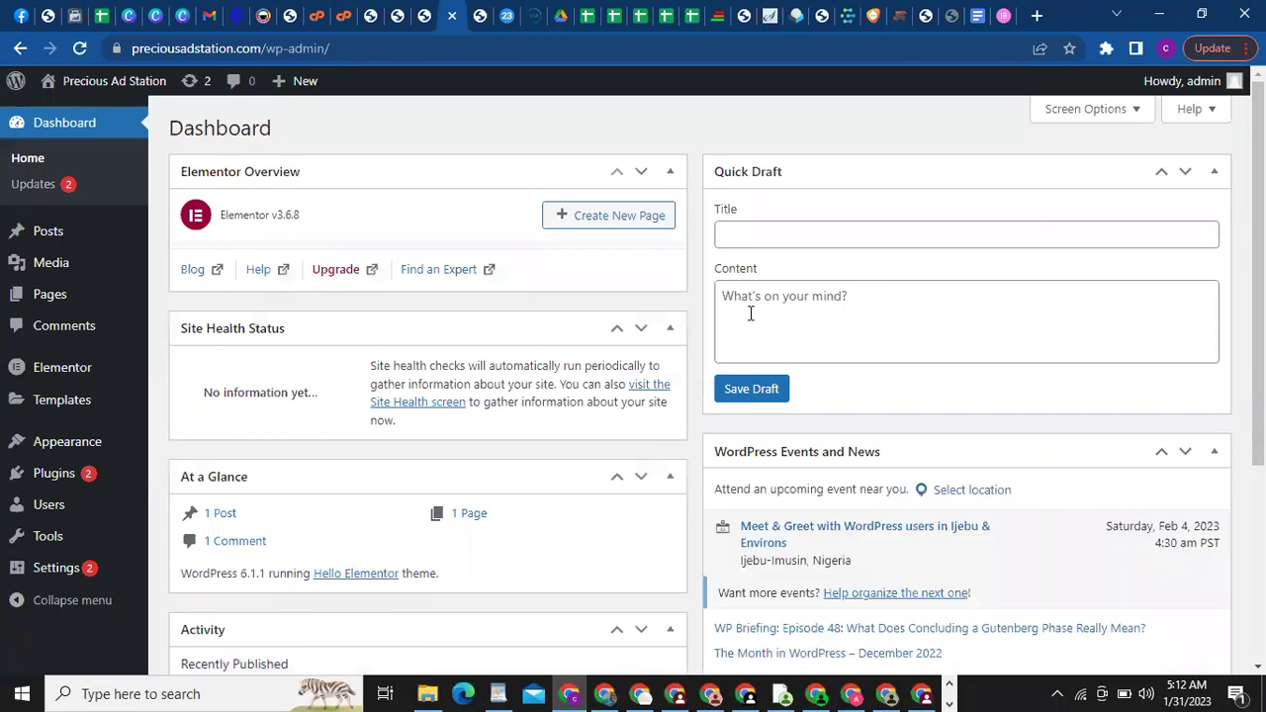
Step: Return to the Precious Ad Station Dashboard, checking the Templates, Elementor and Plugins menus
{"action": "mouse_move", "coordinate": [92, 409]}
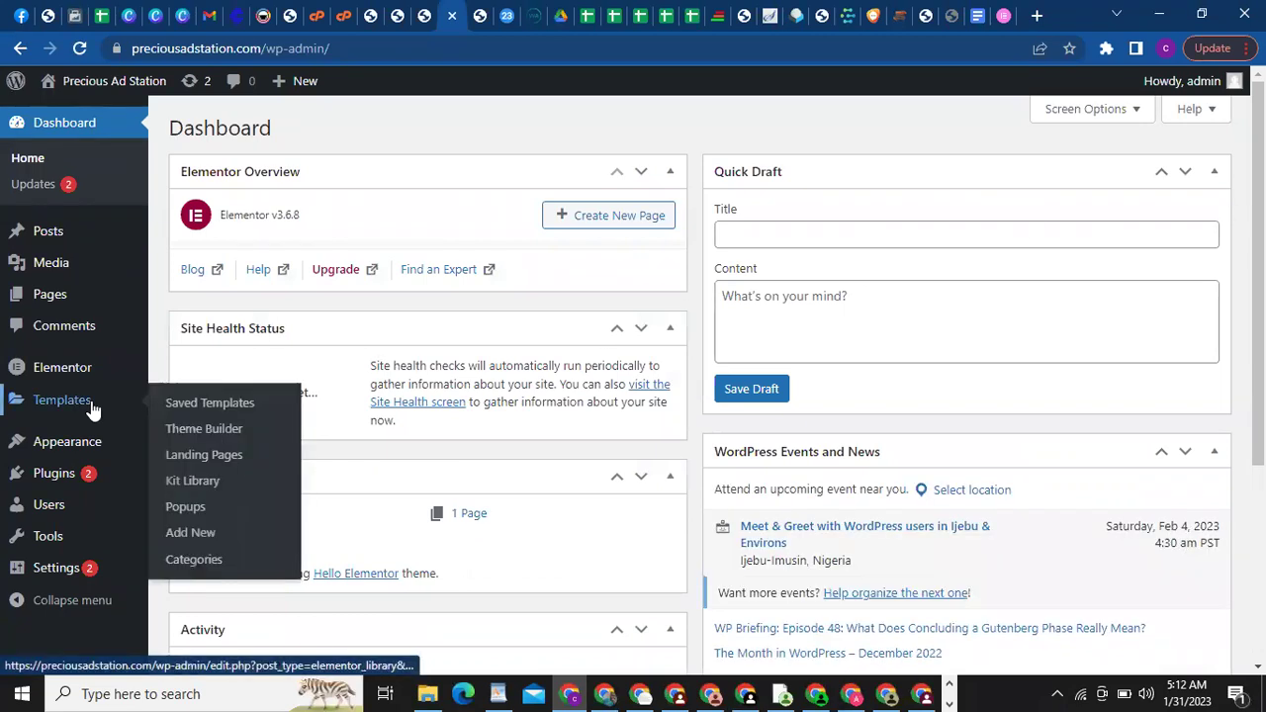
{"action": "mouse_move", "coordinate": [83, 376]}
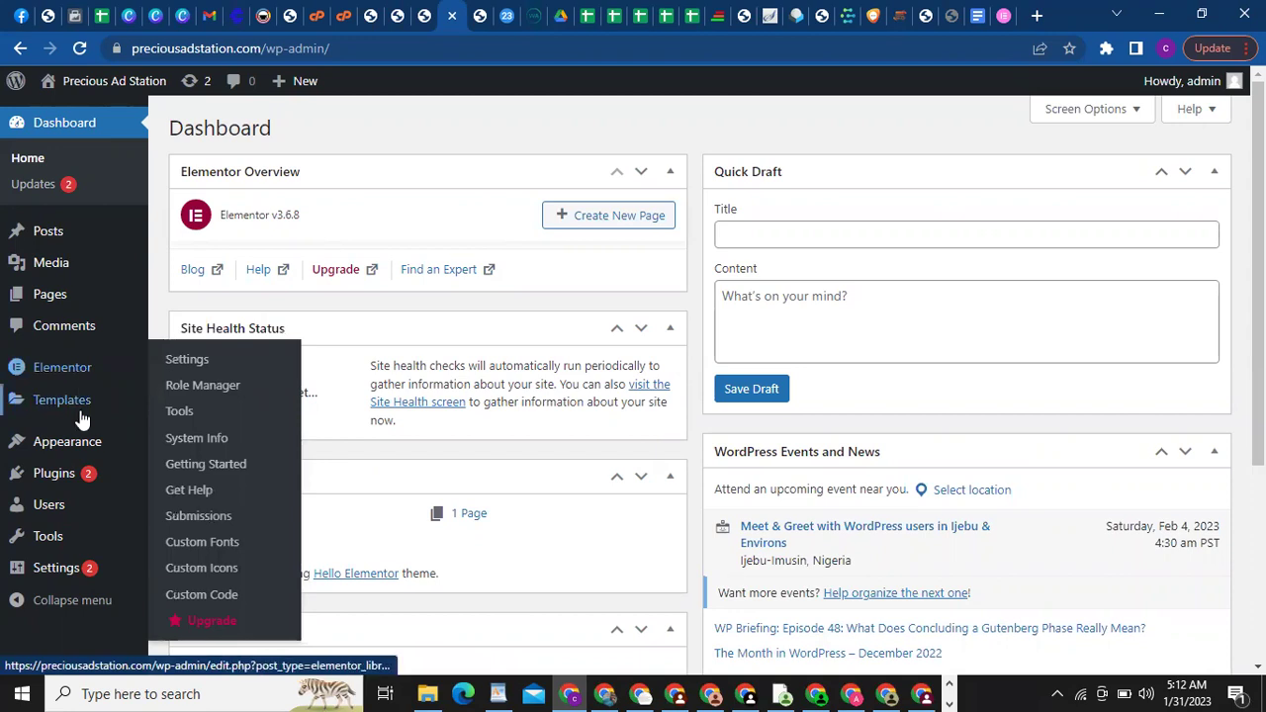
{"action": "mouse_move", "coordinate": [72, 480]}
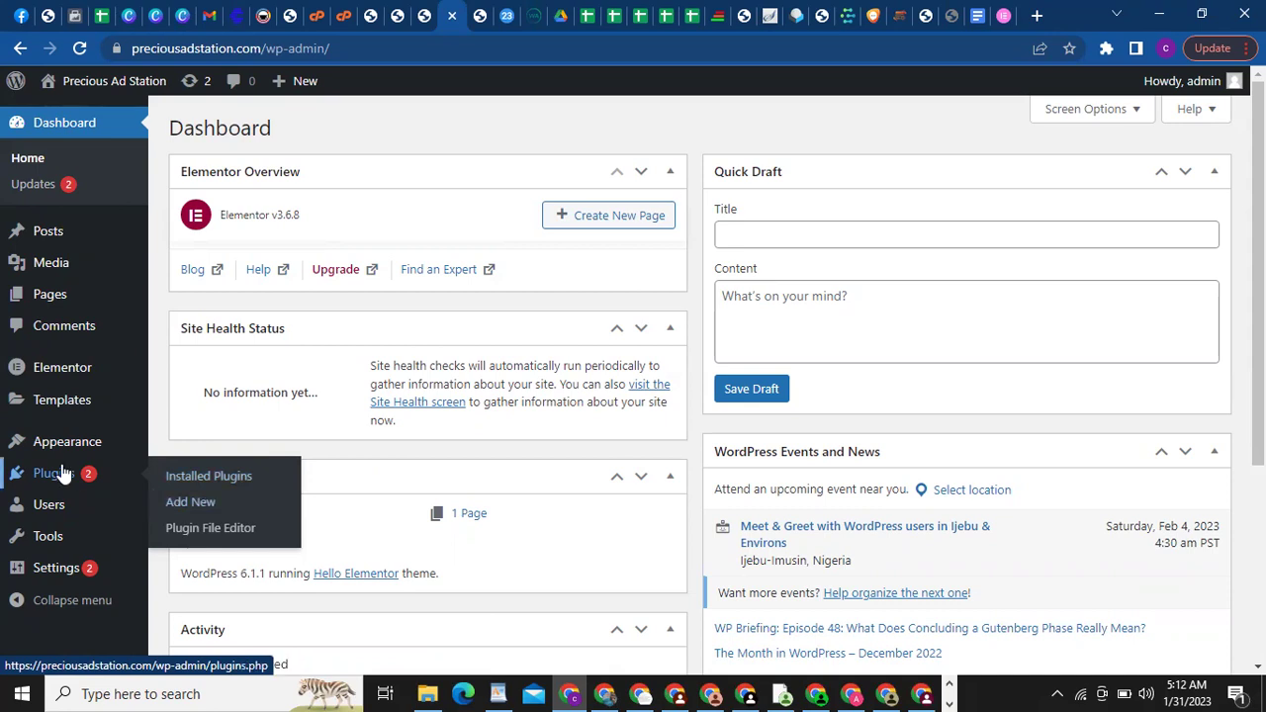
Step: Upload the elementor-pro.zip package from Add New Plugins and install it
{"action": "left_click", "coordinate": [192, 507]}
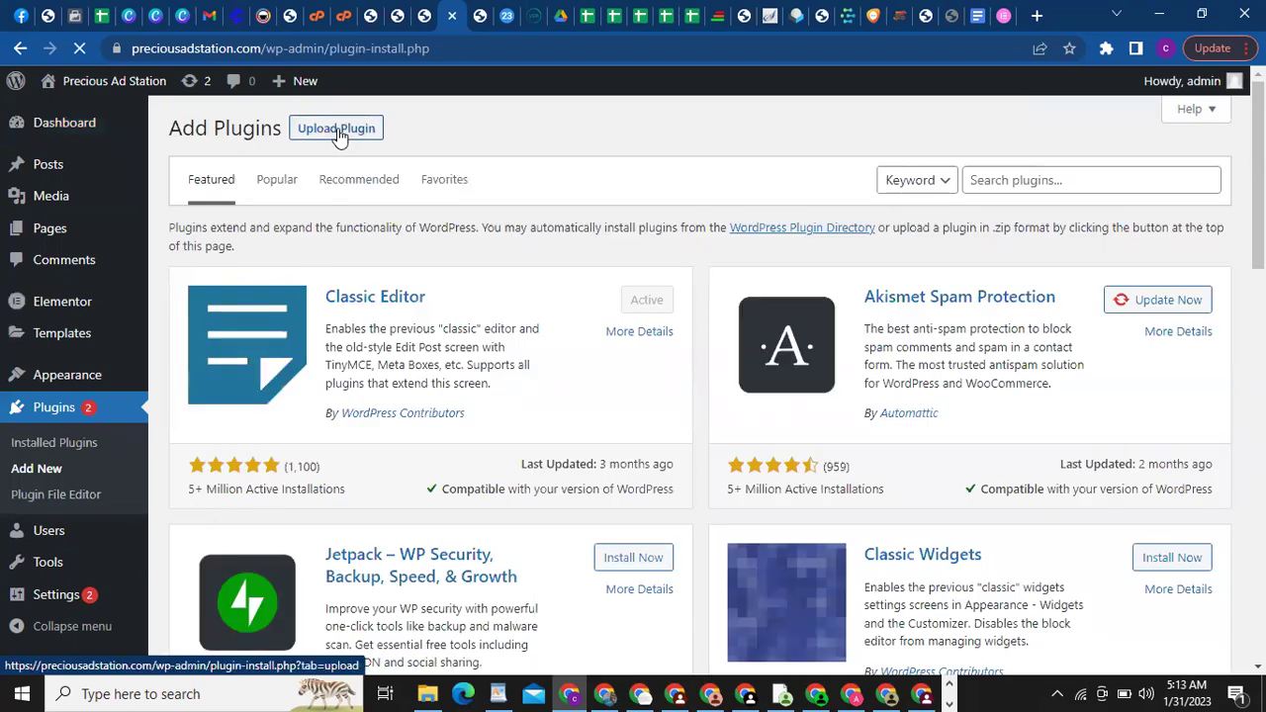
{"action": "left_click", "coordinate": [336, 129]}
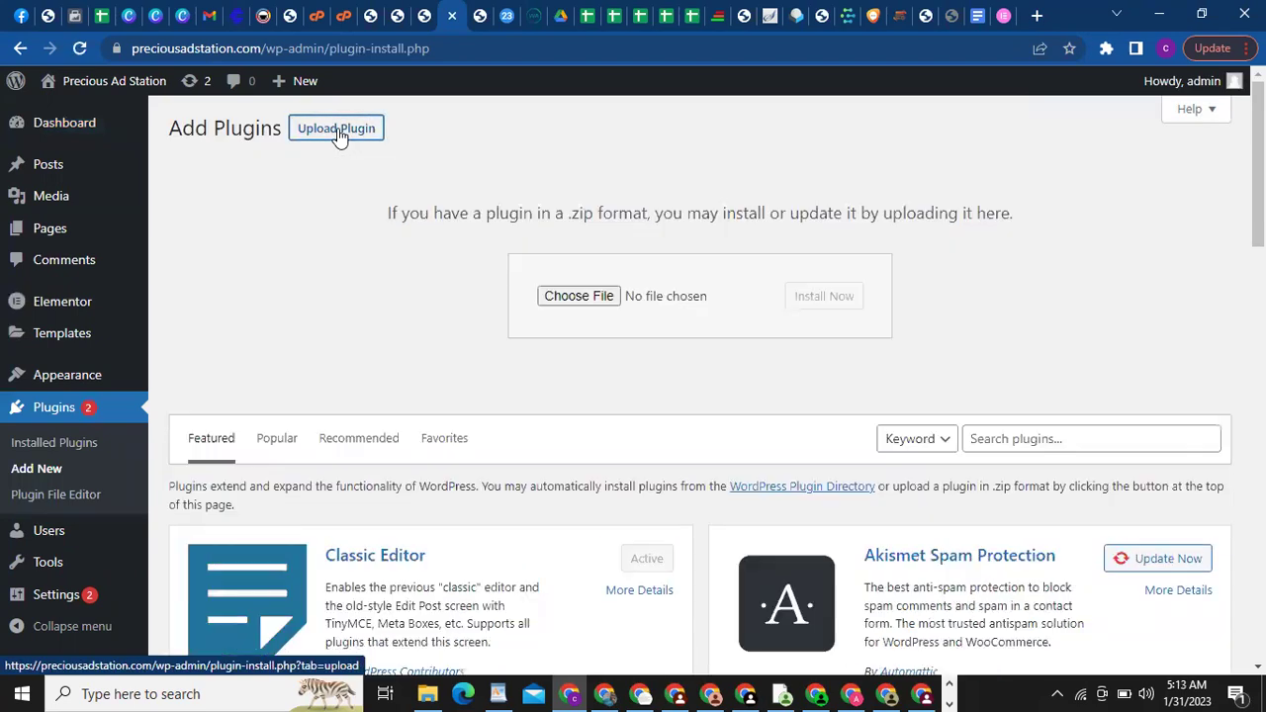
{"action": "left_click", "coordinate": [579, 301]}
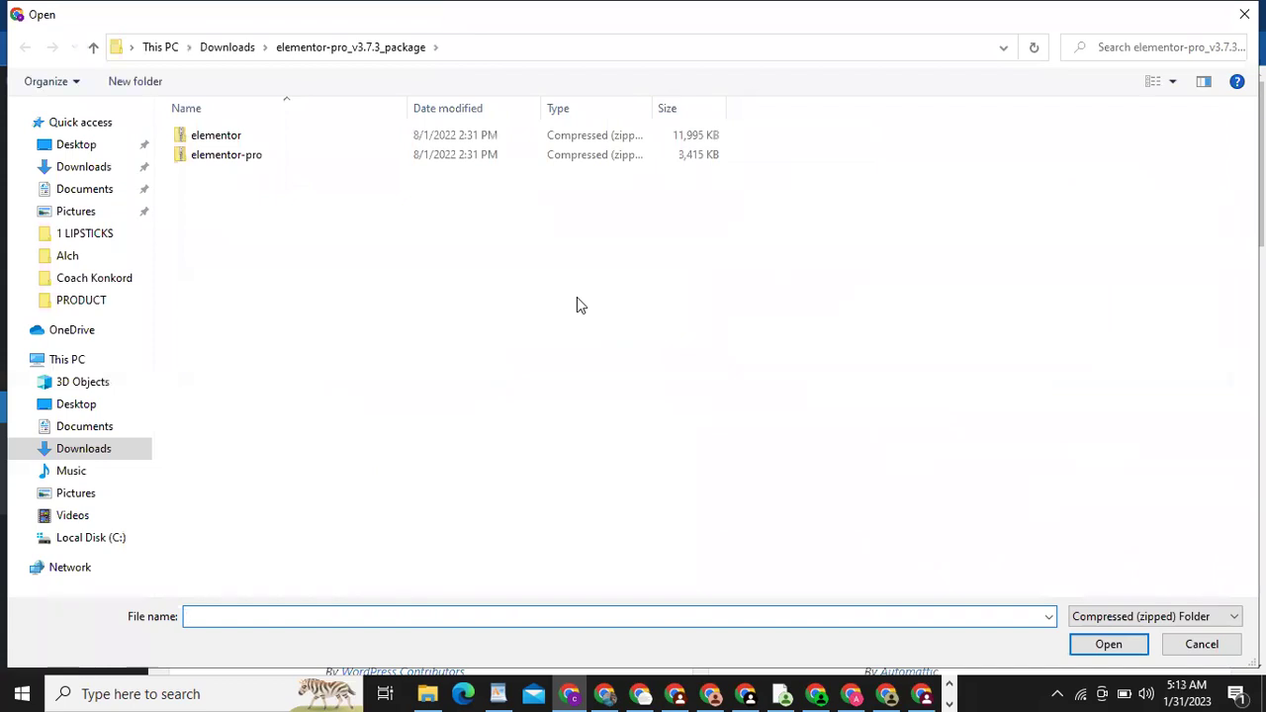
{"action": "left_click", "coordinate": [255, 163]}
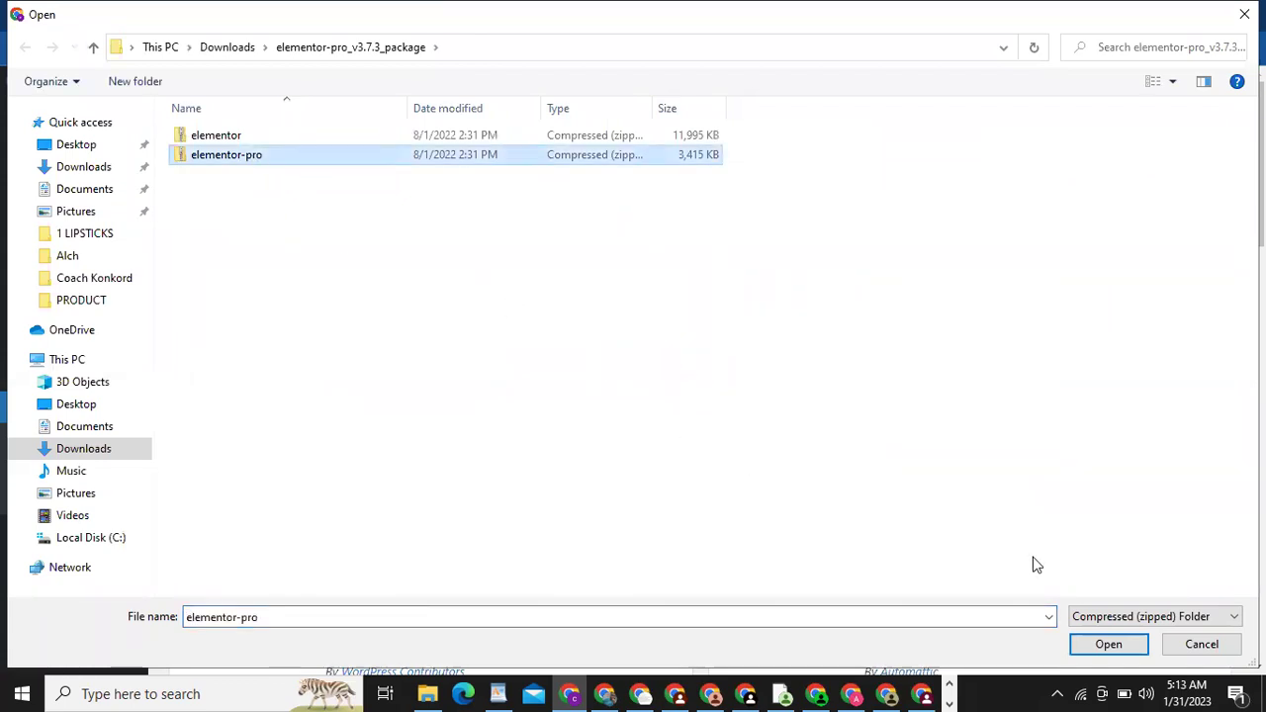
{"action": "left_click", "coordinate": [1100, 656]}
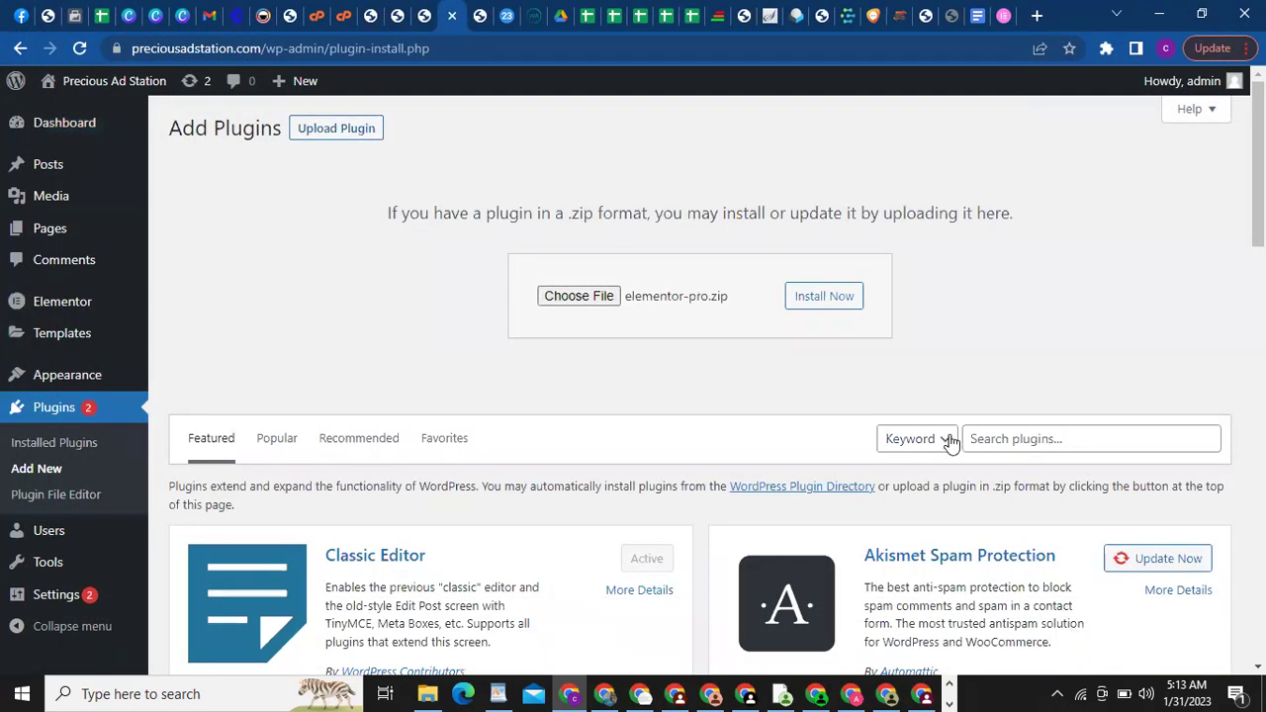
{"action": "left_click", "coordinate": [821, 305]}
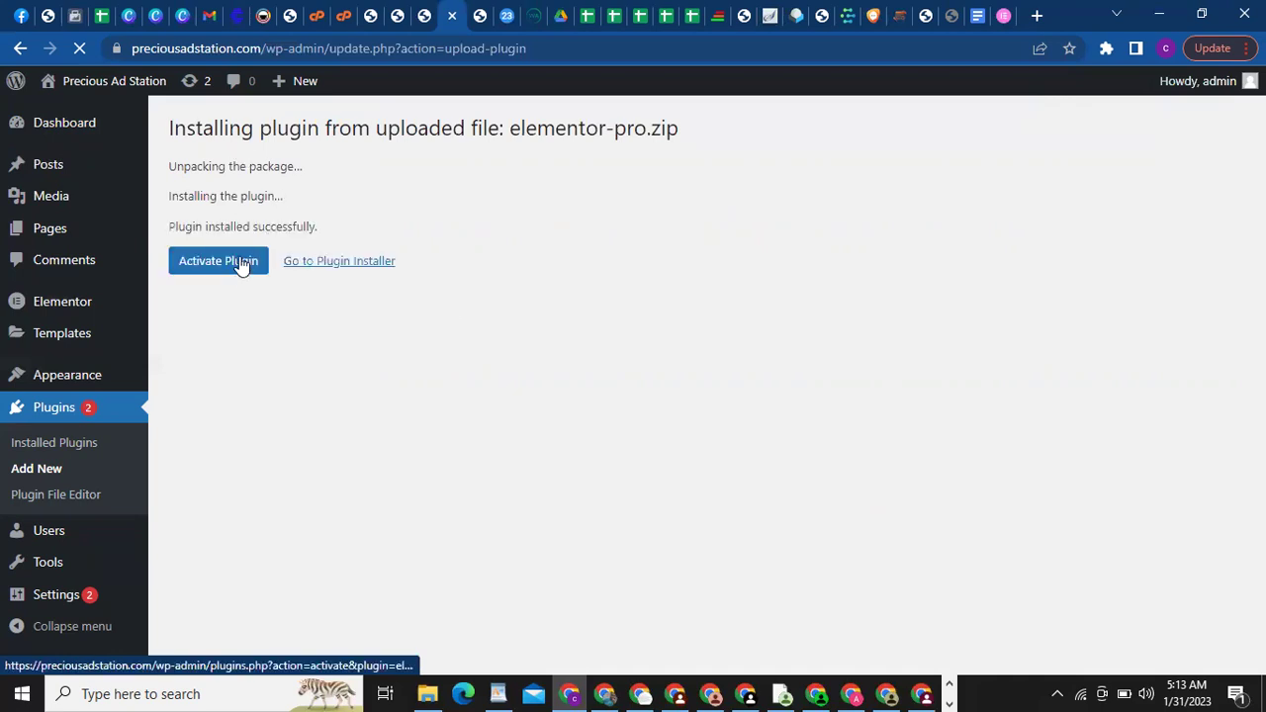
Step: Activate Elementor Pro so the Plugins page reports 'Plugin activated.'
{"action": "left_click", "coordinate": [232, 265]}
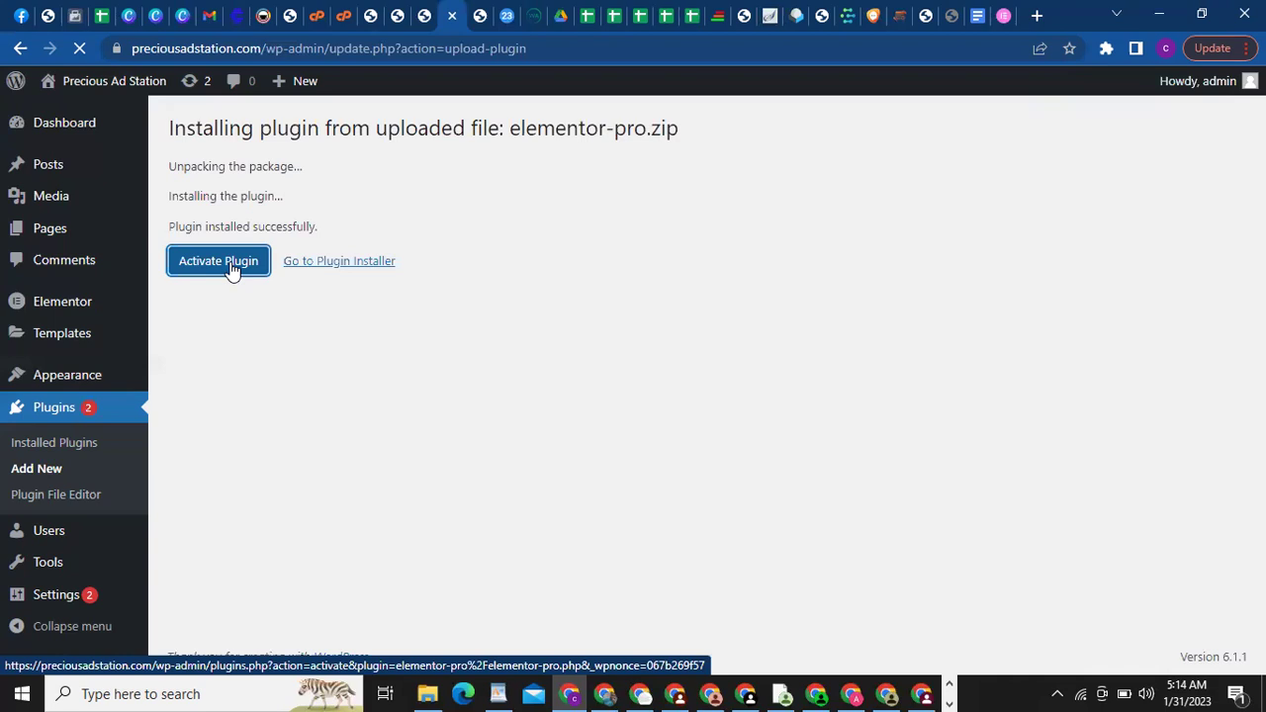
{"action": "left_click", "coordinate": [230, 269]}
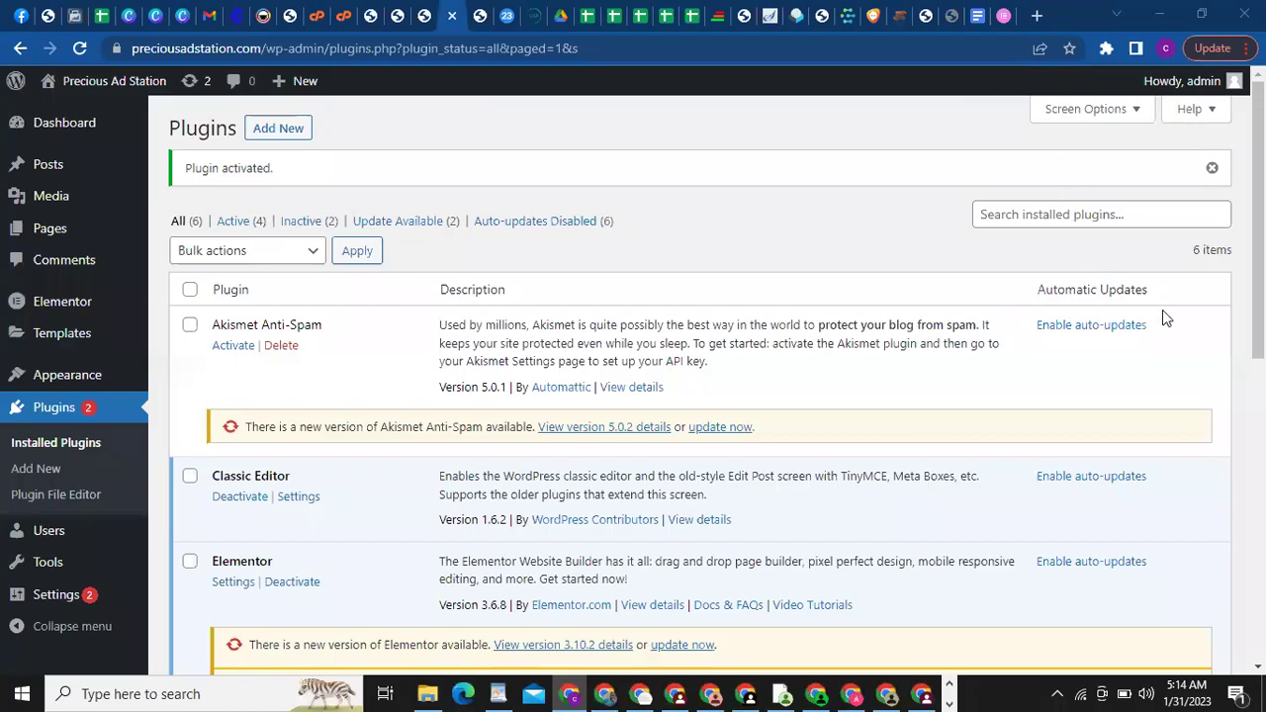
Step: Verify Elementor Pro 3.7.3 is active in the Installed Plugins list, then go to Add Plugins
{"action": "scroll", "coordinate": [1258, 297], "scroll_direction": "down", "scroll_amount": 1}
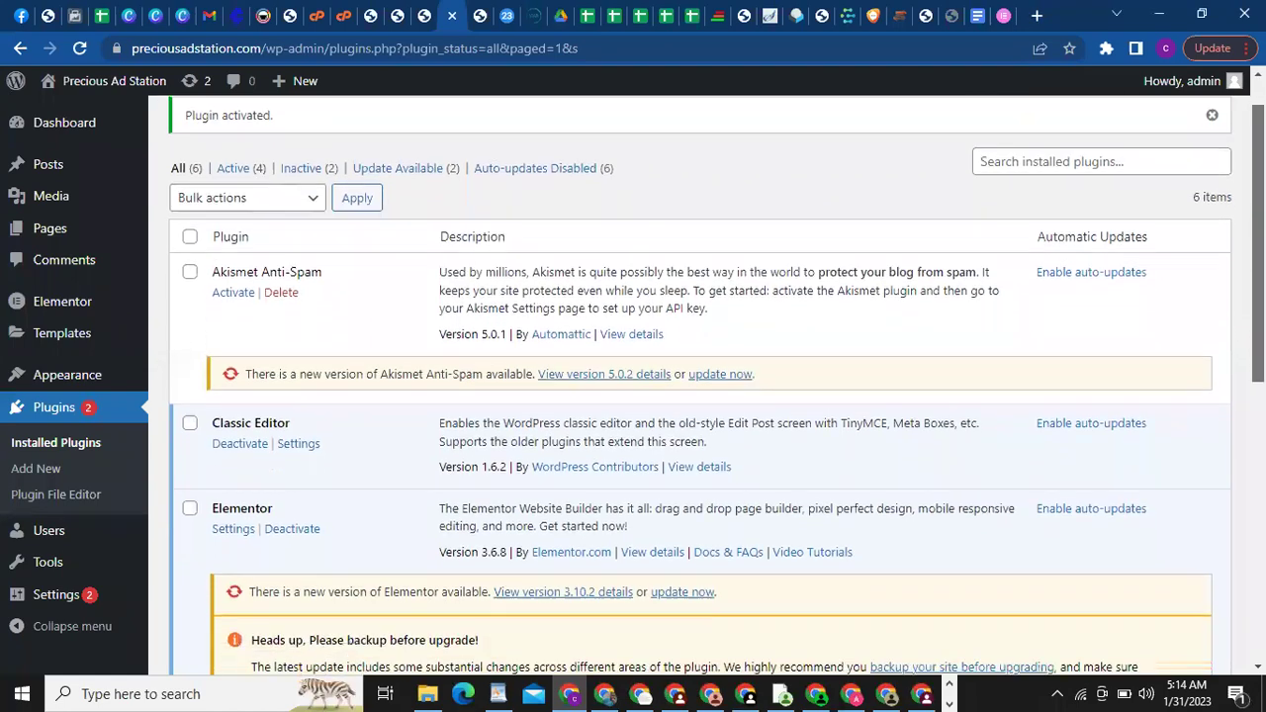
{"action": "scroll", "coordinate": [699, 376], "scroll_direction": "down", "scroll_amount": 1}
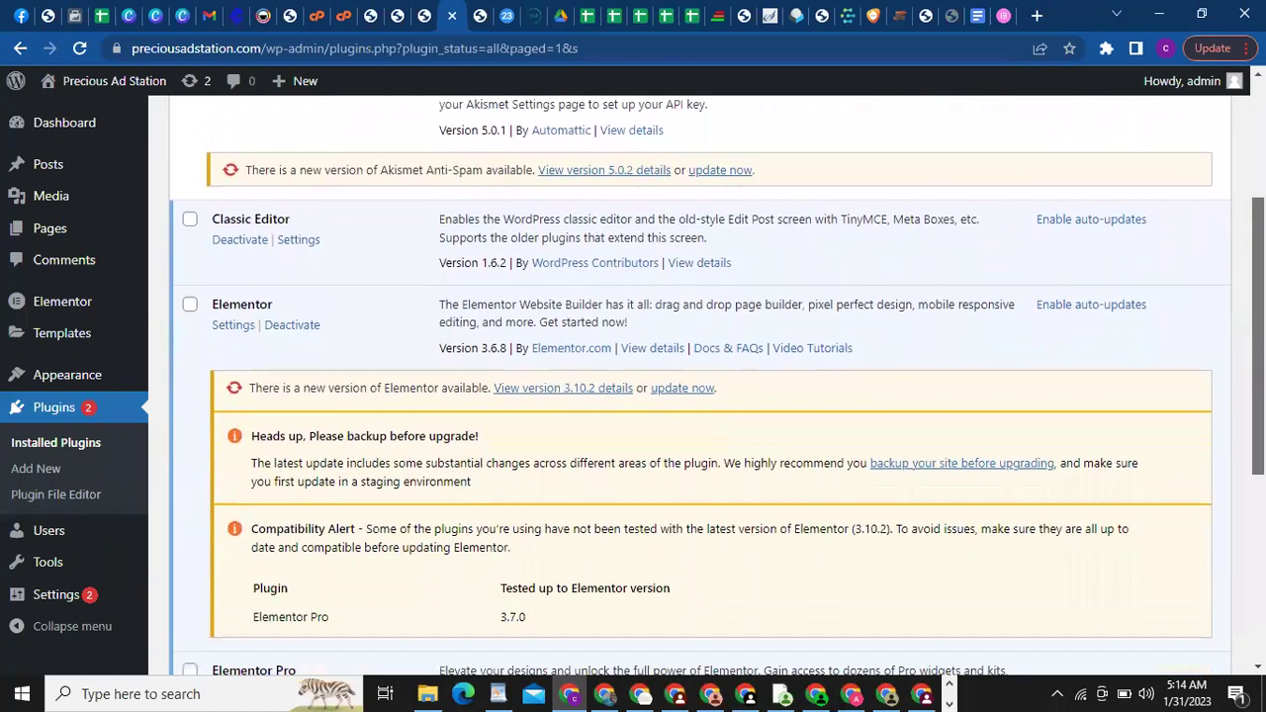
{"action": "scroll", "coordinate": [700, 385], "scroll_direction": "down", "scroll_amount": 1}
{"action": "scroll", "coordinate": [699, 386], "scroll_direction": "down", "scroll_amount": 1}
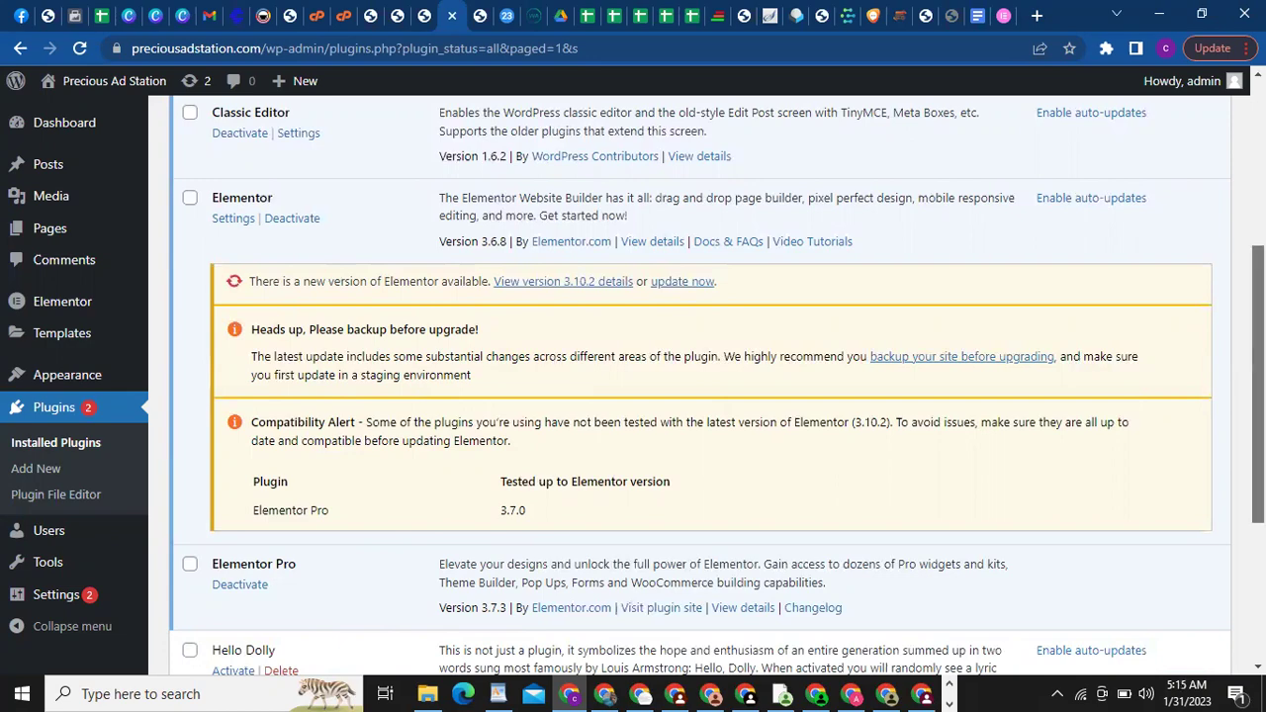
{"action": "scroll", "coordinate": [554, 364], "scroll_direction": "down", "scroll_amount": 3}
{"action": "scroll", "coordinate": [692, 382], "scroll_direction": "up", "scroll_amount": 6}
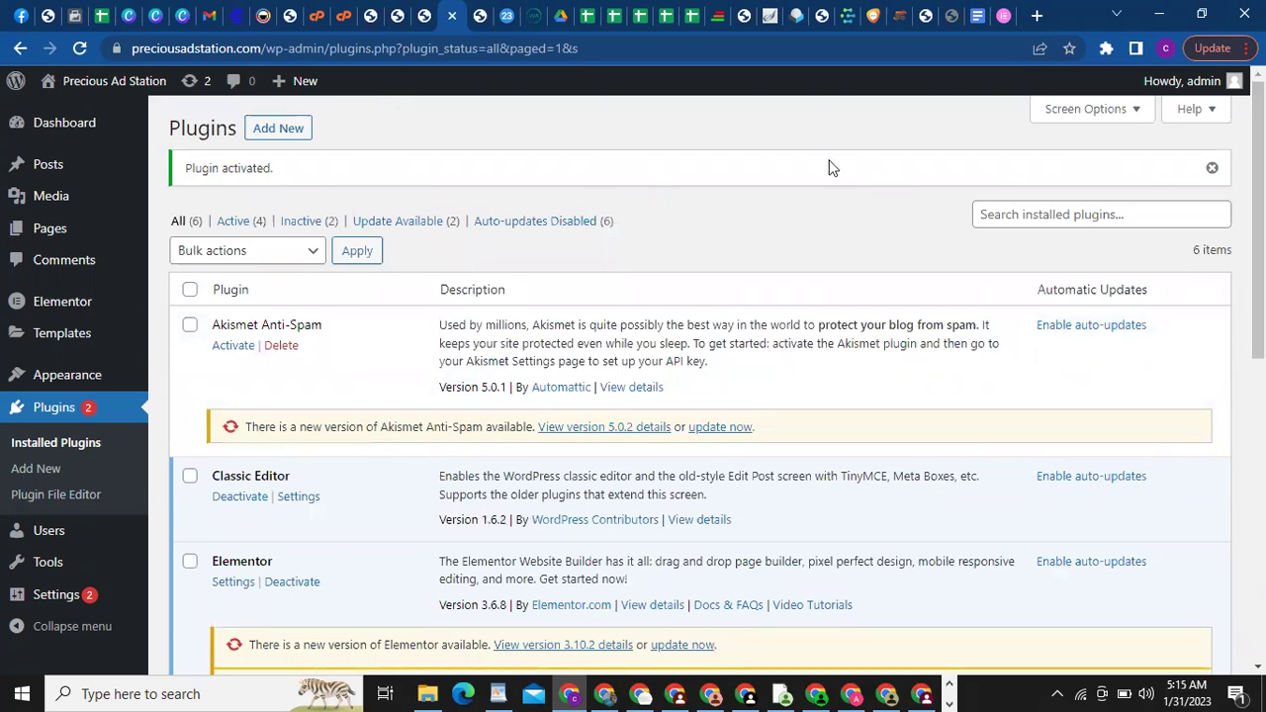
{"action": "left_click", "coordinate": [280, 131]}
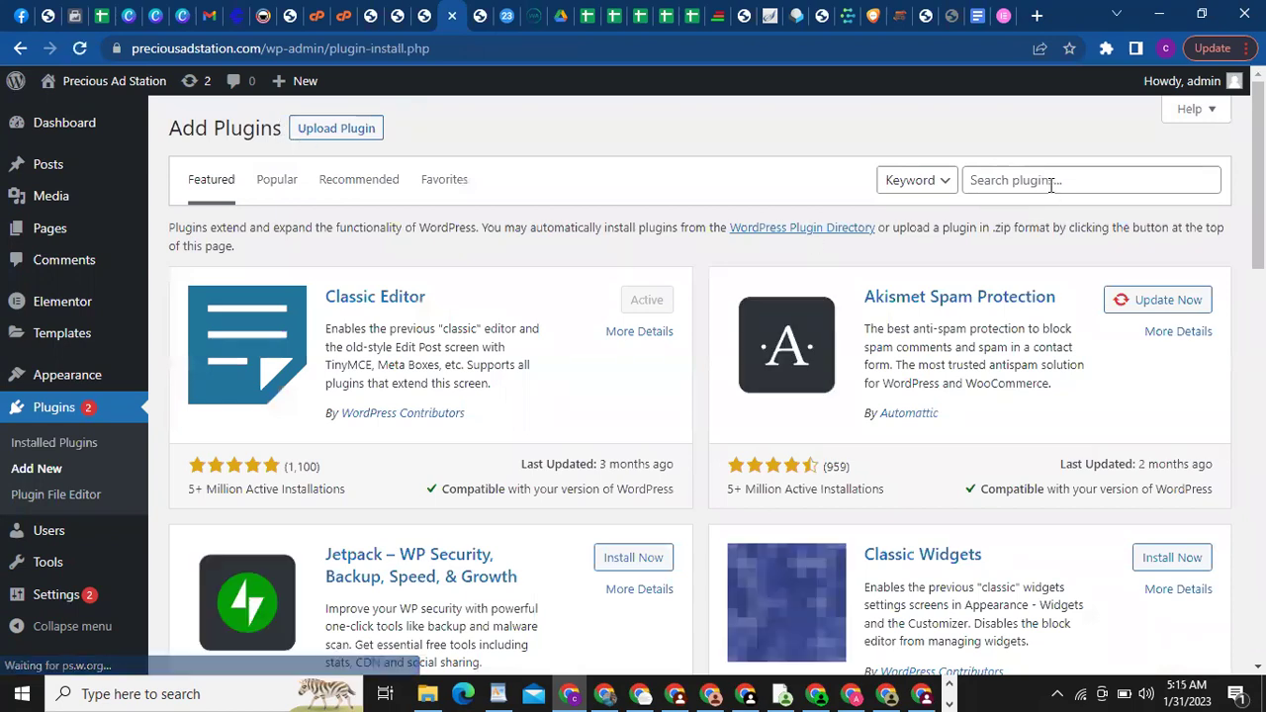
Step: Search plugins for 'envato', then install and activate Envato Elements – Photos & Elementor Templates
{"action": "left_click", "coordinate": [1052, 181]}
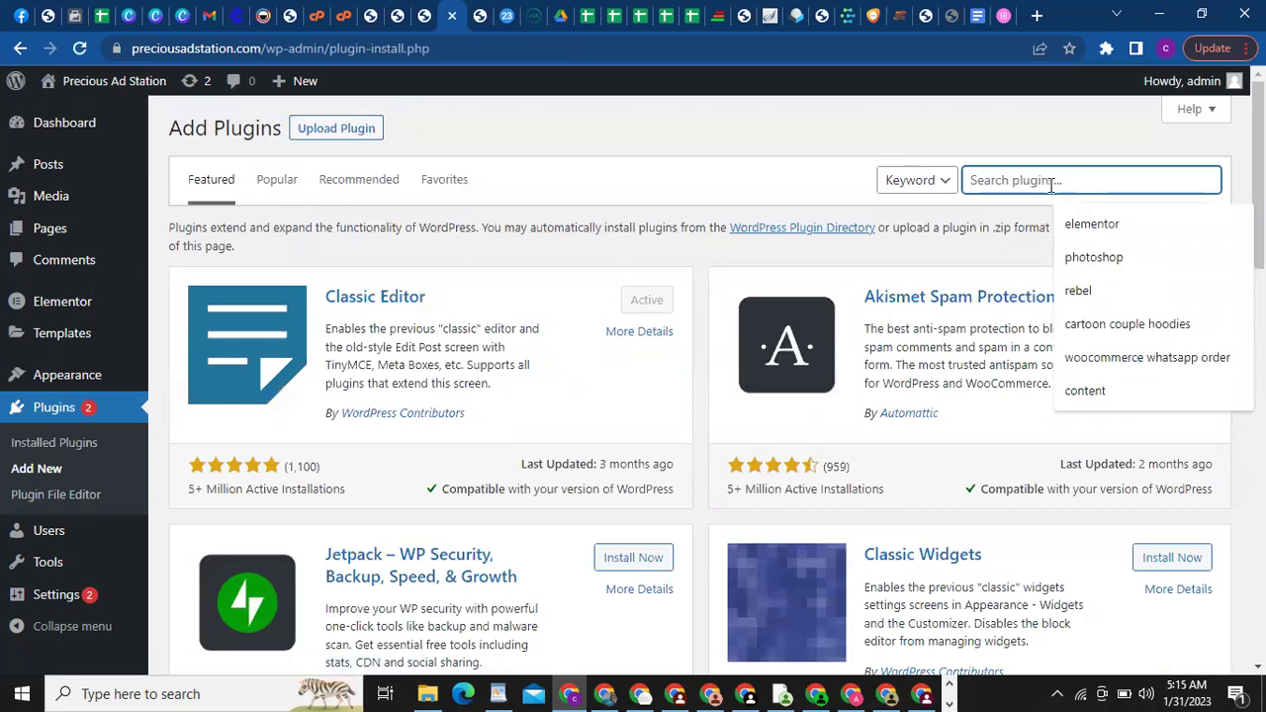
{"action": "type", "text": "envato"}
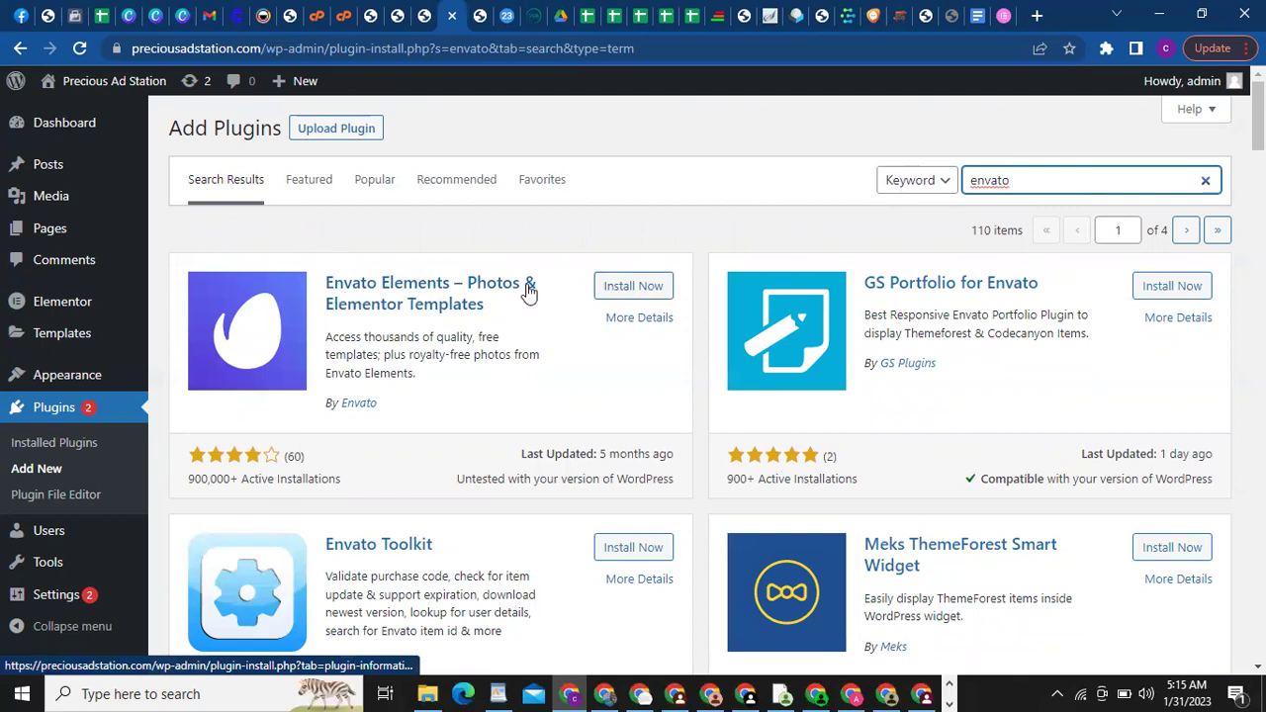
{"action": "left_click", "coordinate": [634, 286]}
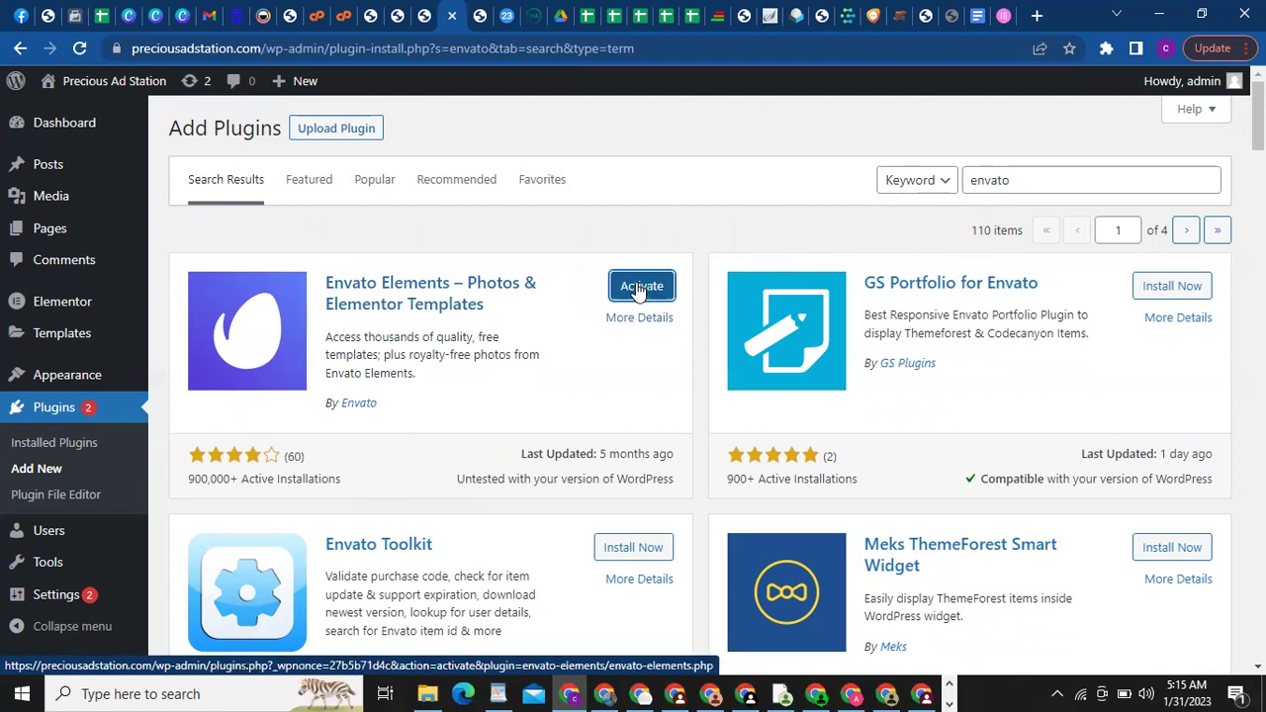
{"action": "left_click", "coordinate": [639, 287]}
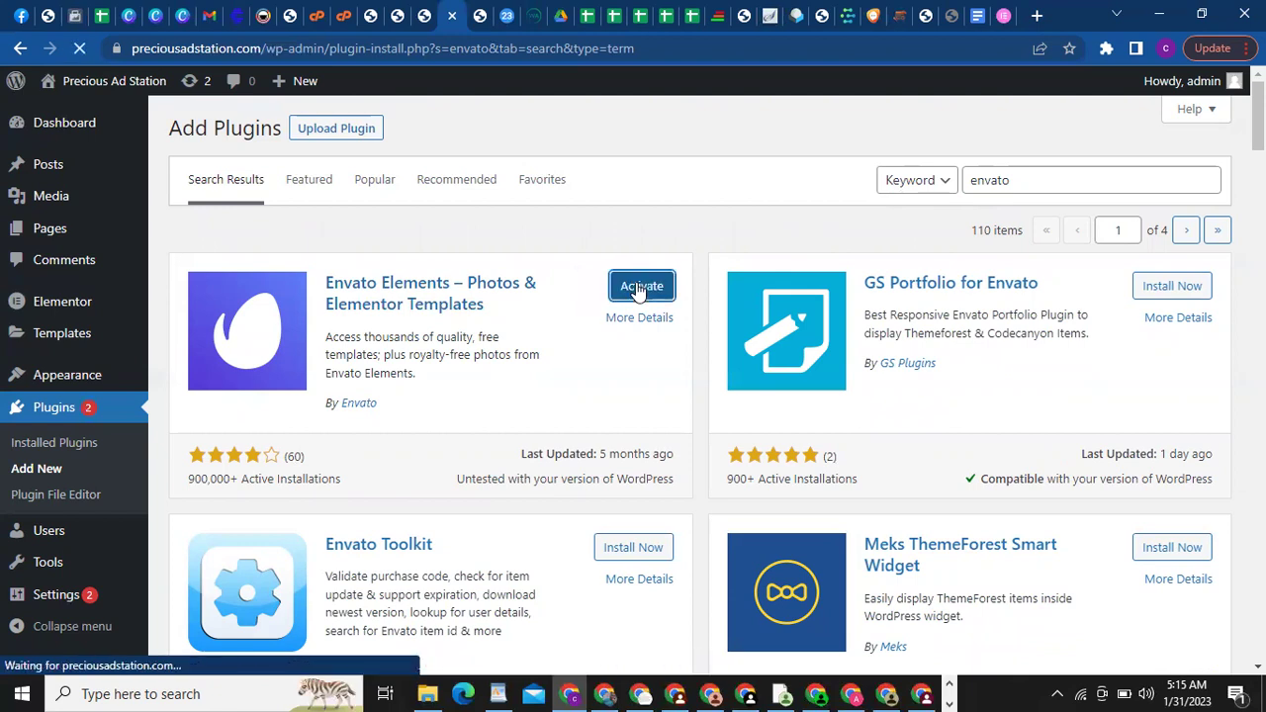